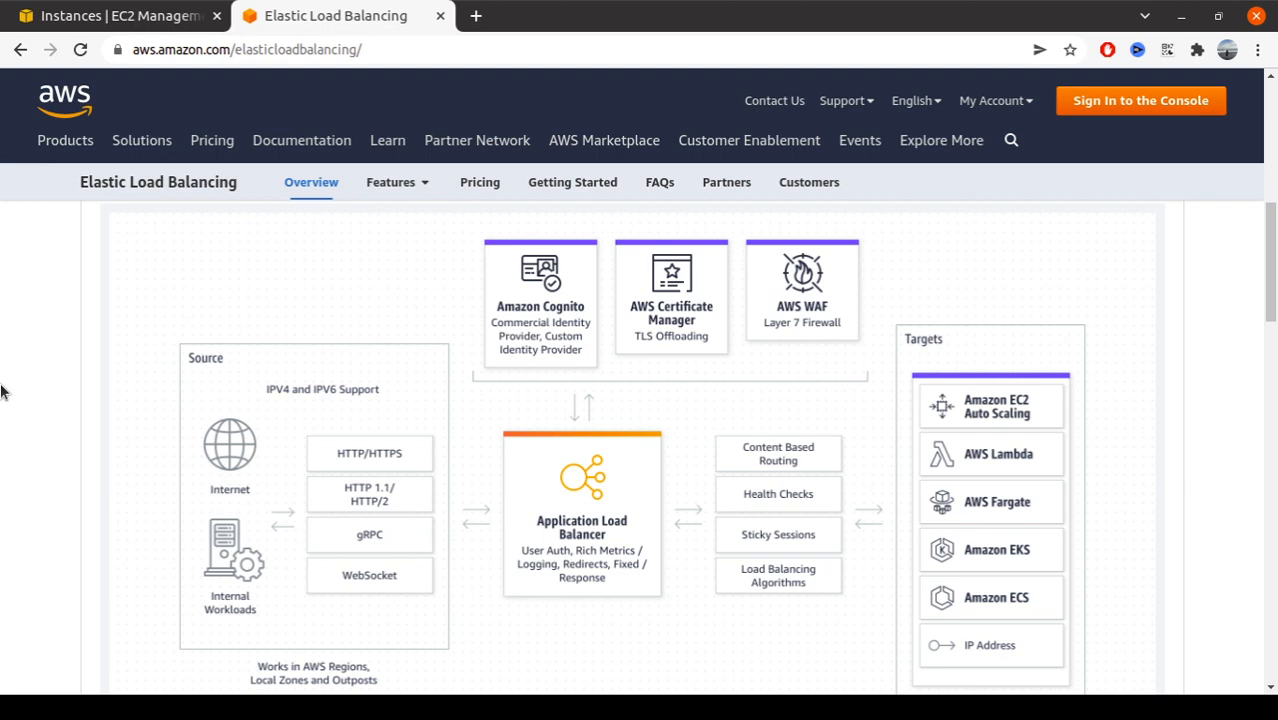
Switch to the EC2 console and start launching an instance from the Ubuntu Server 20.04 LTS (HVM) 64-bit x86 image.
click(118, 16)
click(652, 177)
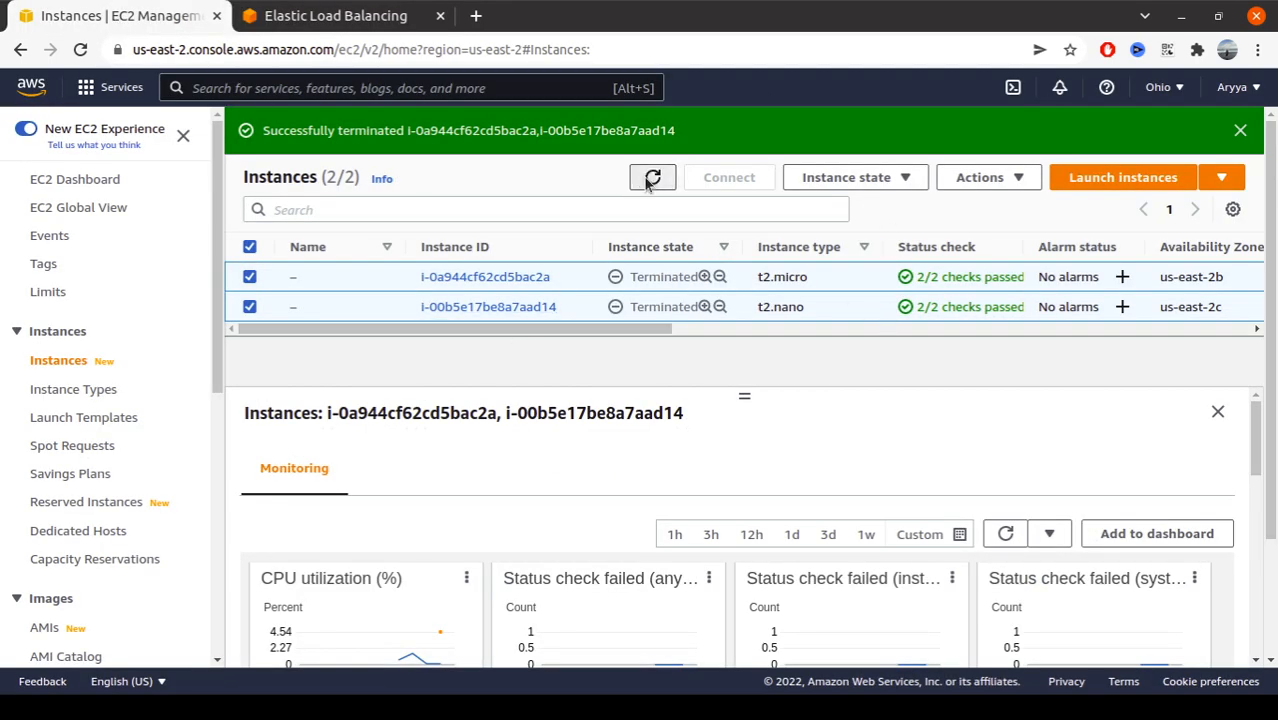
click(1128, 180)
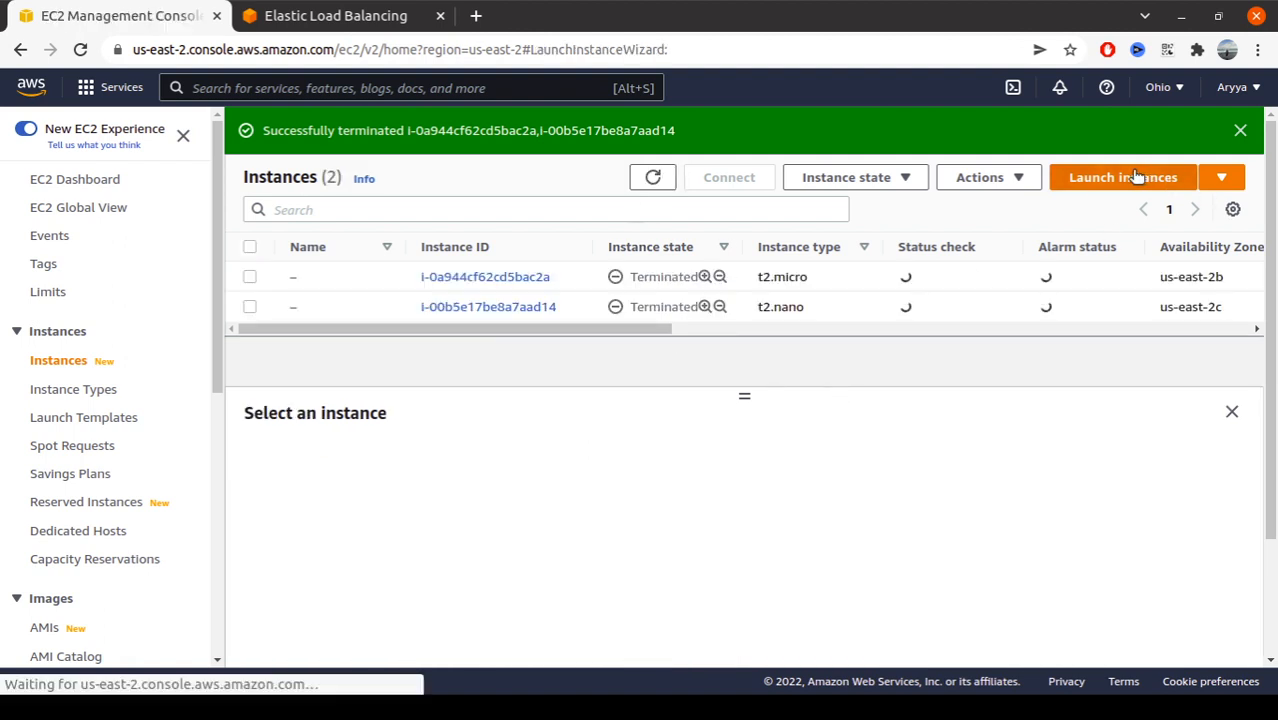
scroll(573, 323, down, 5)
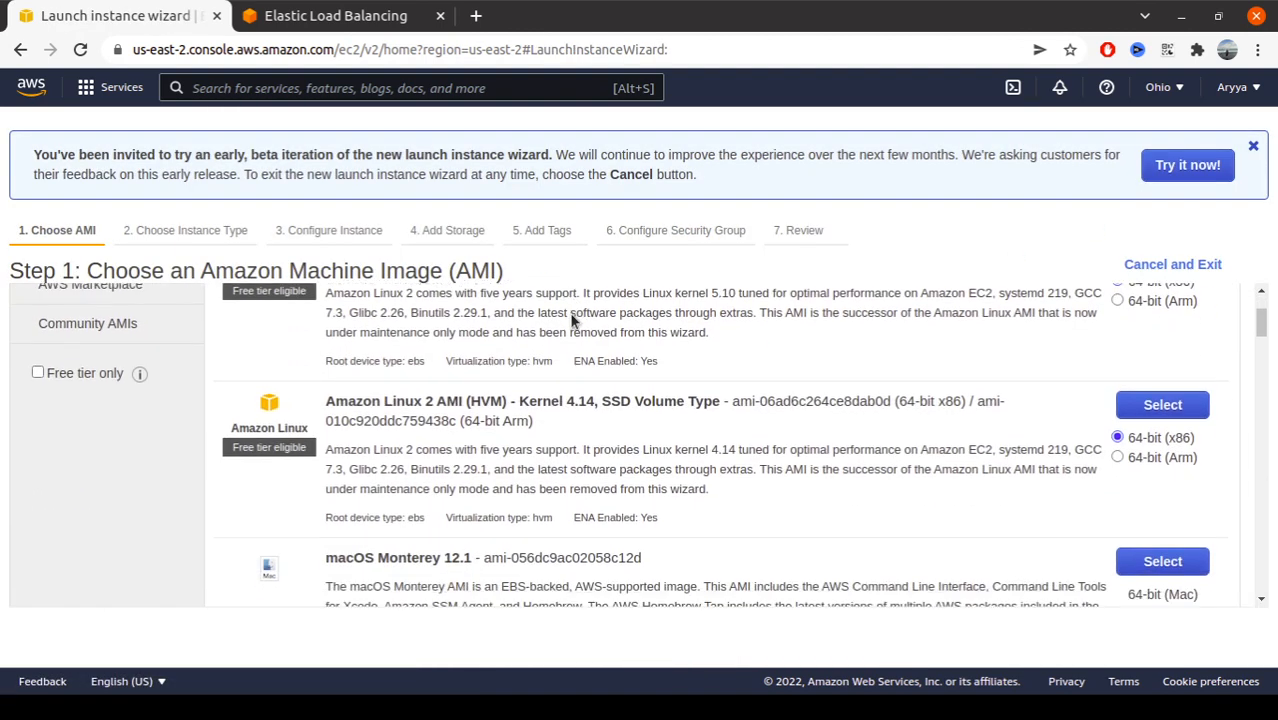
scroll(573, 322, down, 10)
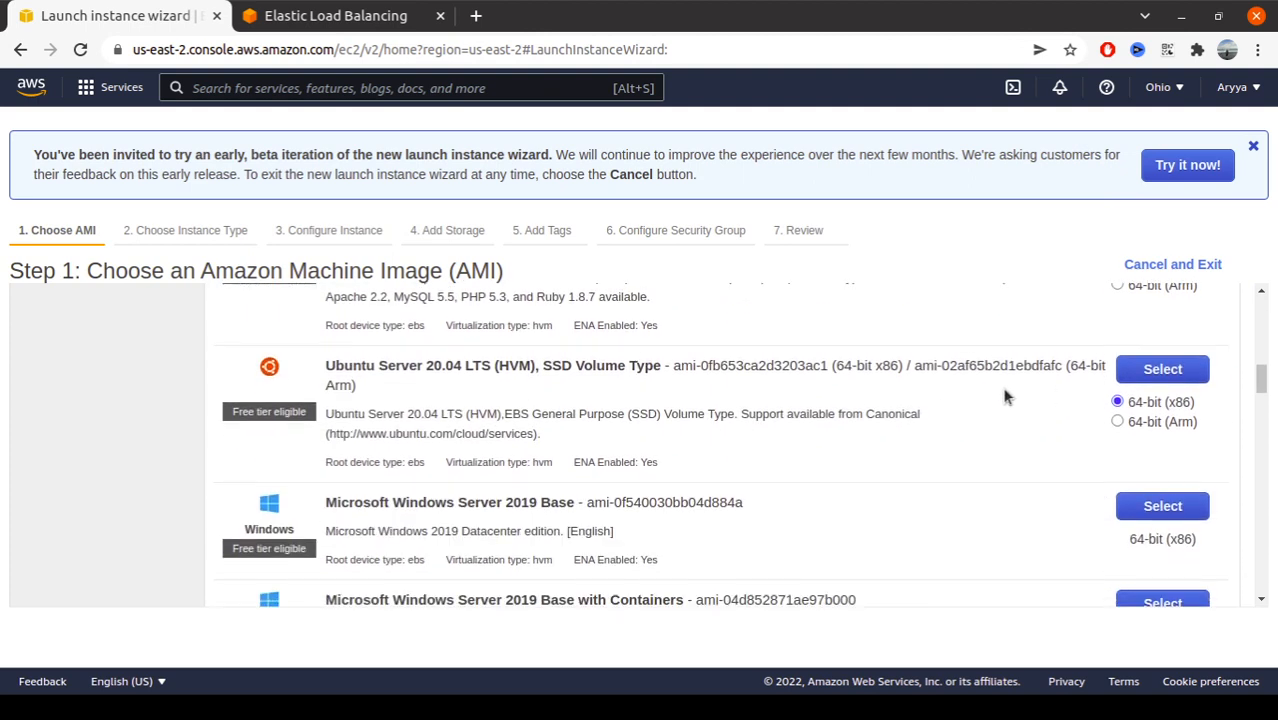
click(1163, 376)
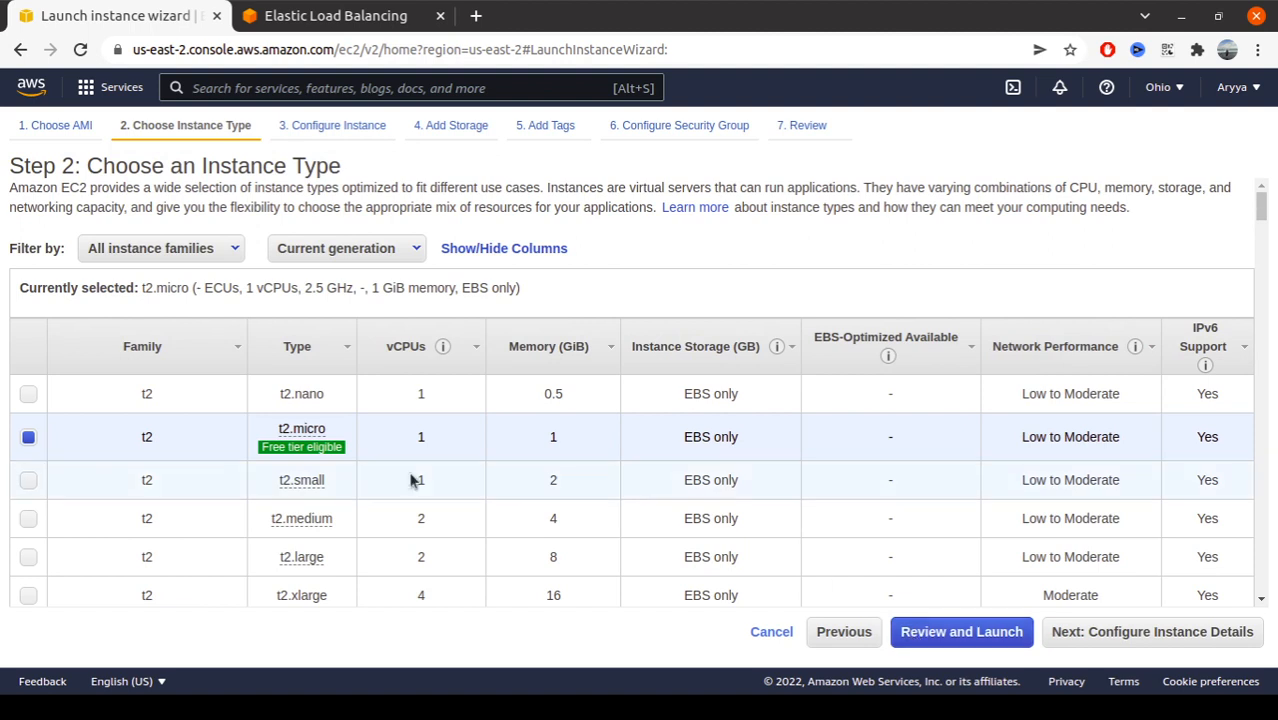
Accept the t2.micro type and the default instance details, storage and tags, proceeding to the security group configuration.
click(1105, 634)
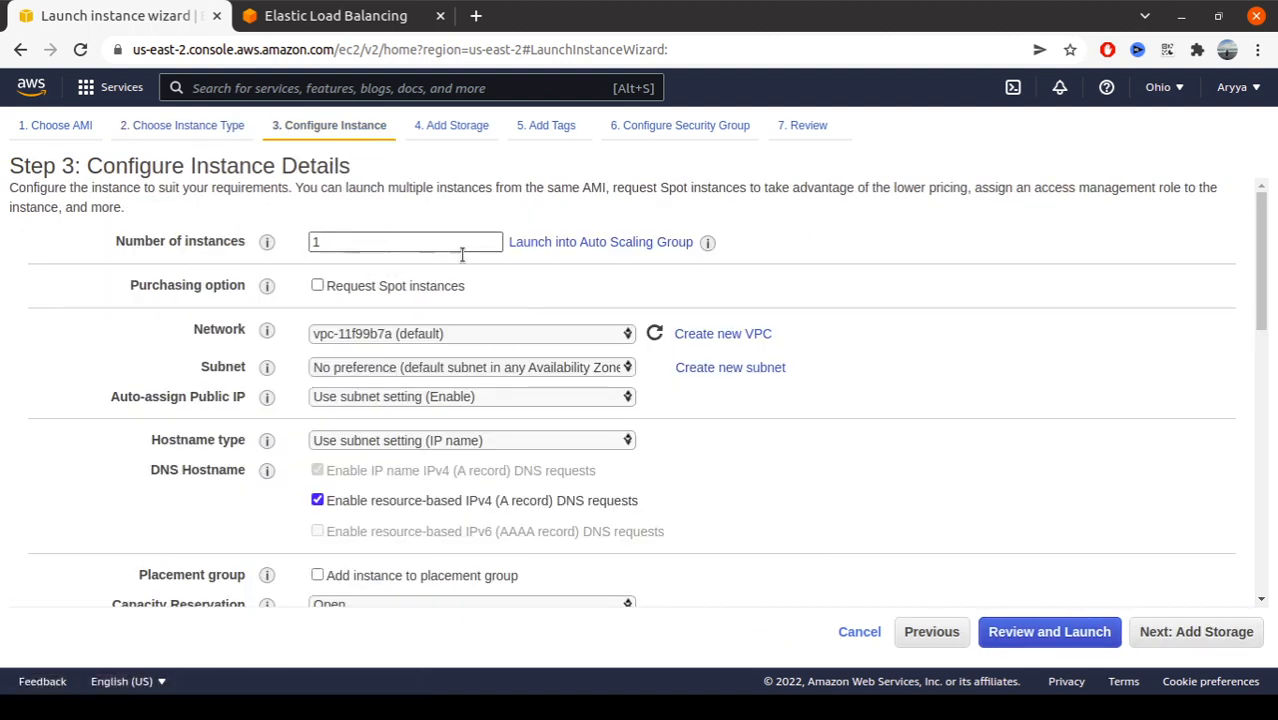
scroll(634, 346, down, 1)
scroll(725, 331, up, 1)
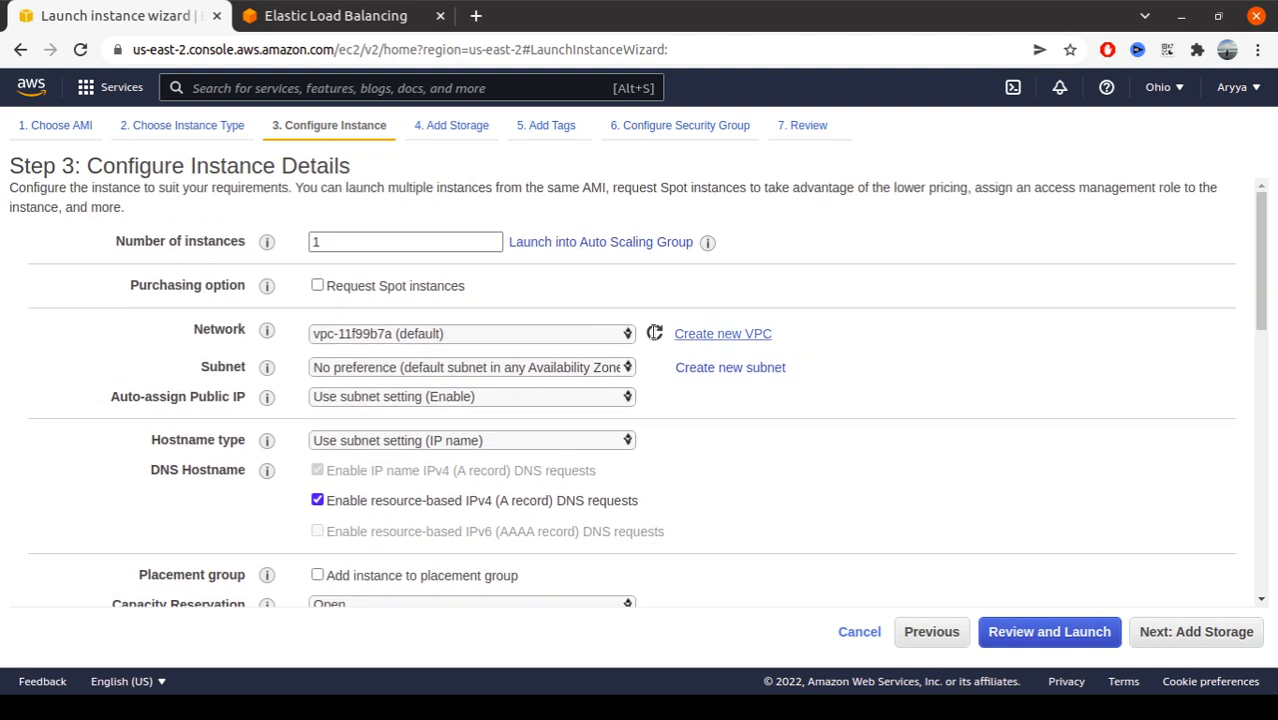
scroll(1020, 517, down, 1)
scroll(1020, 517, up, 1)
click(1175, 632)
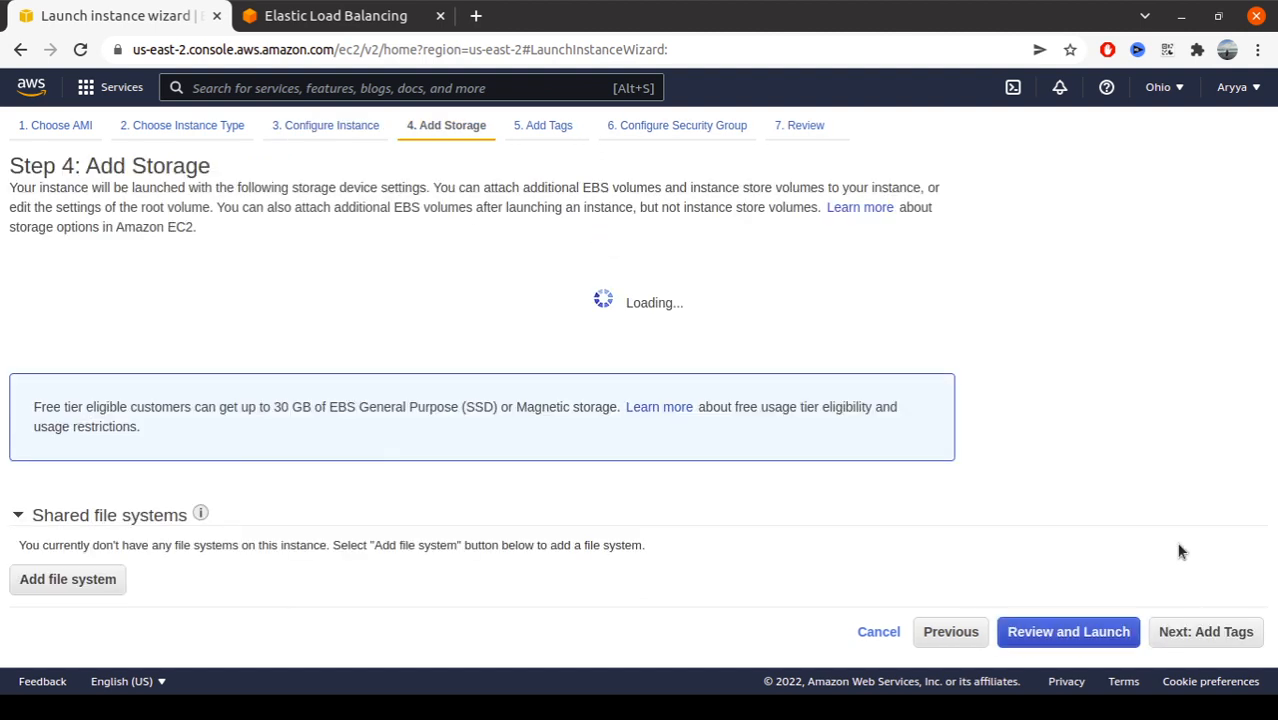
click(1196, 638)
click(1235, 630)
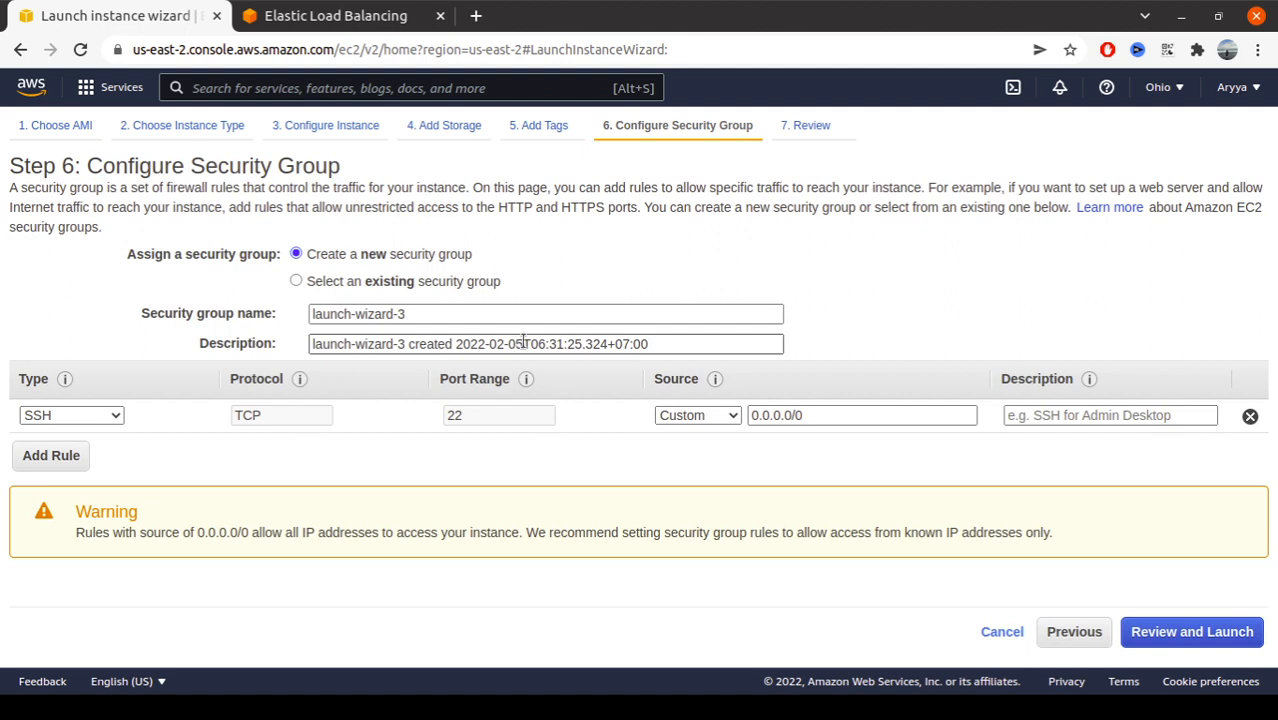
Assign the existing security group launch-wizard-2 to the instance and proceed to the launch review.
click(311, 283)
click(28, 411)
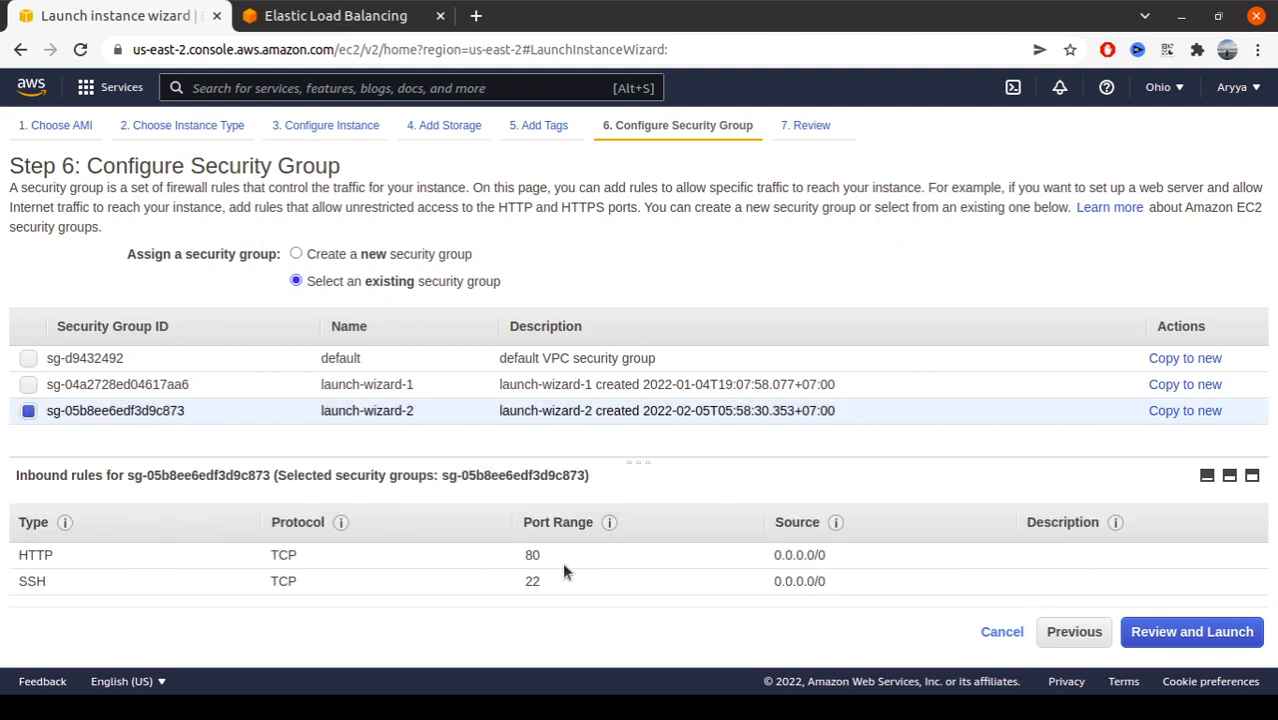
click(1191, 632)
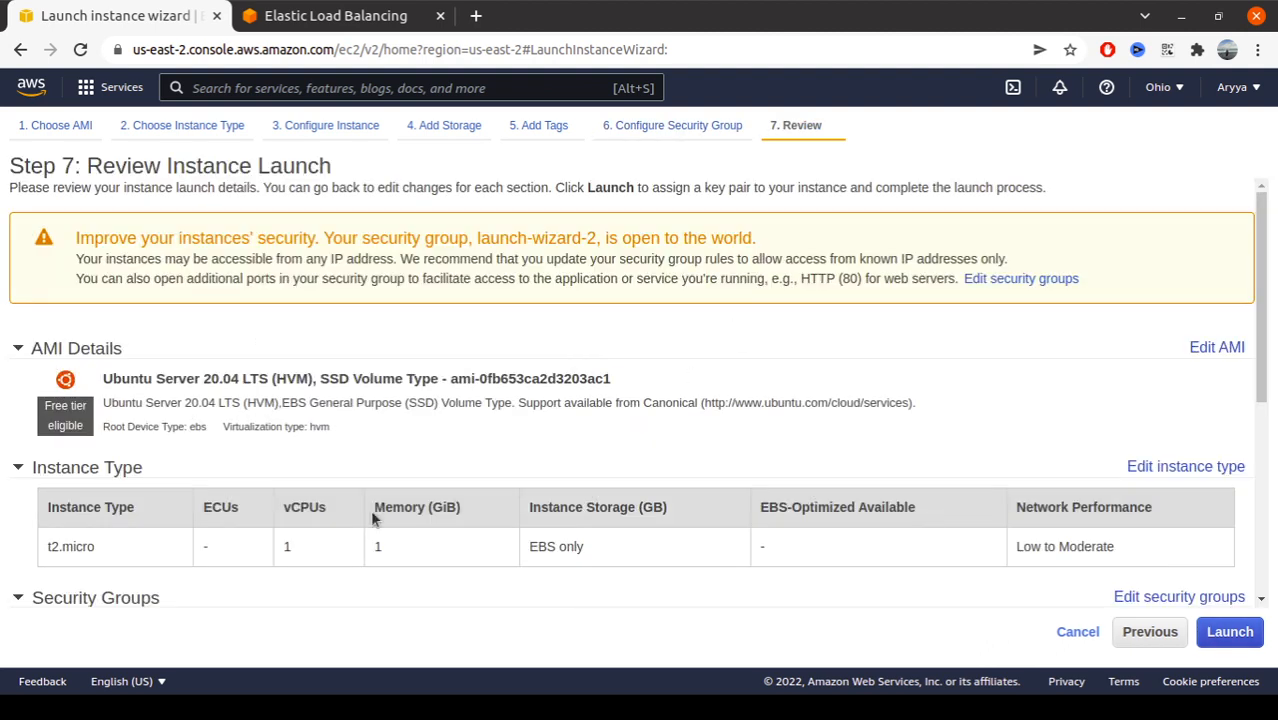
Launch the instance with the existing "personal | RSA" key pair, acknowledging access to its private key file.
scroll(612, 353, down, 3)
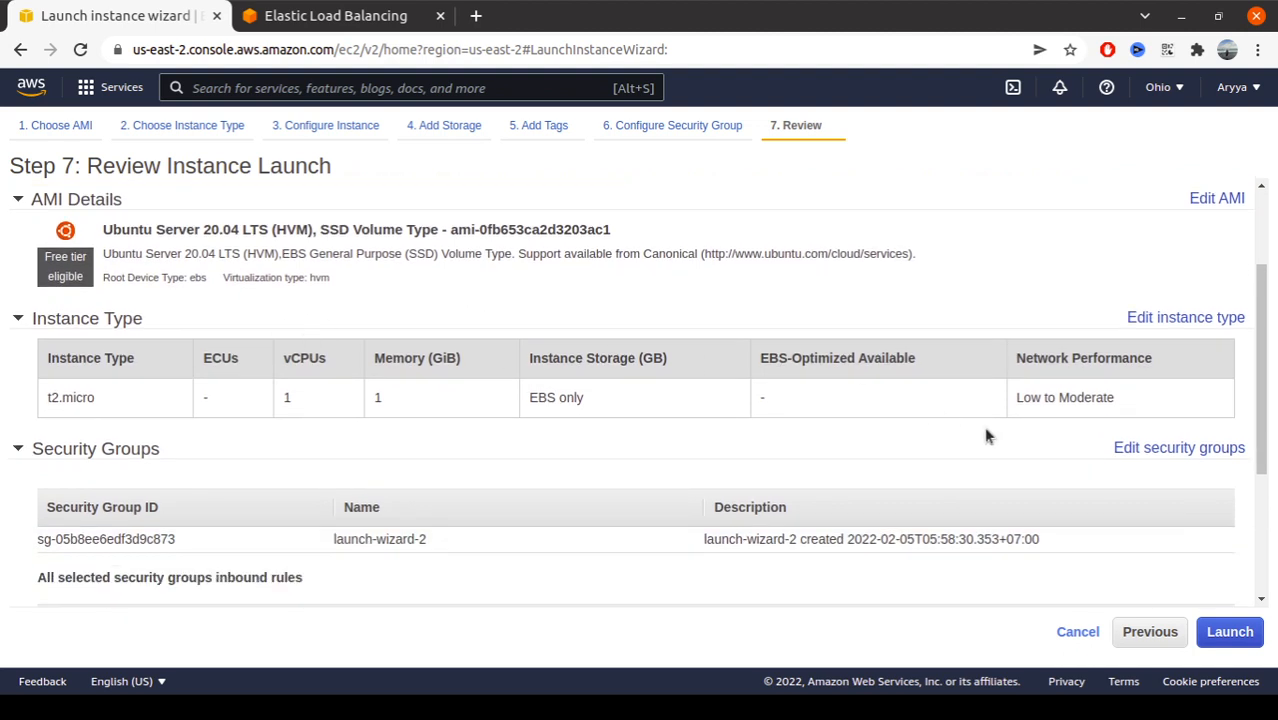
click(1228, 632)
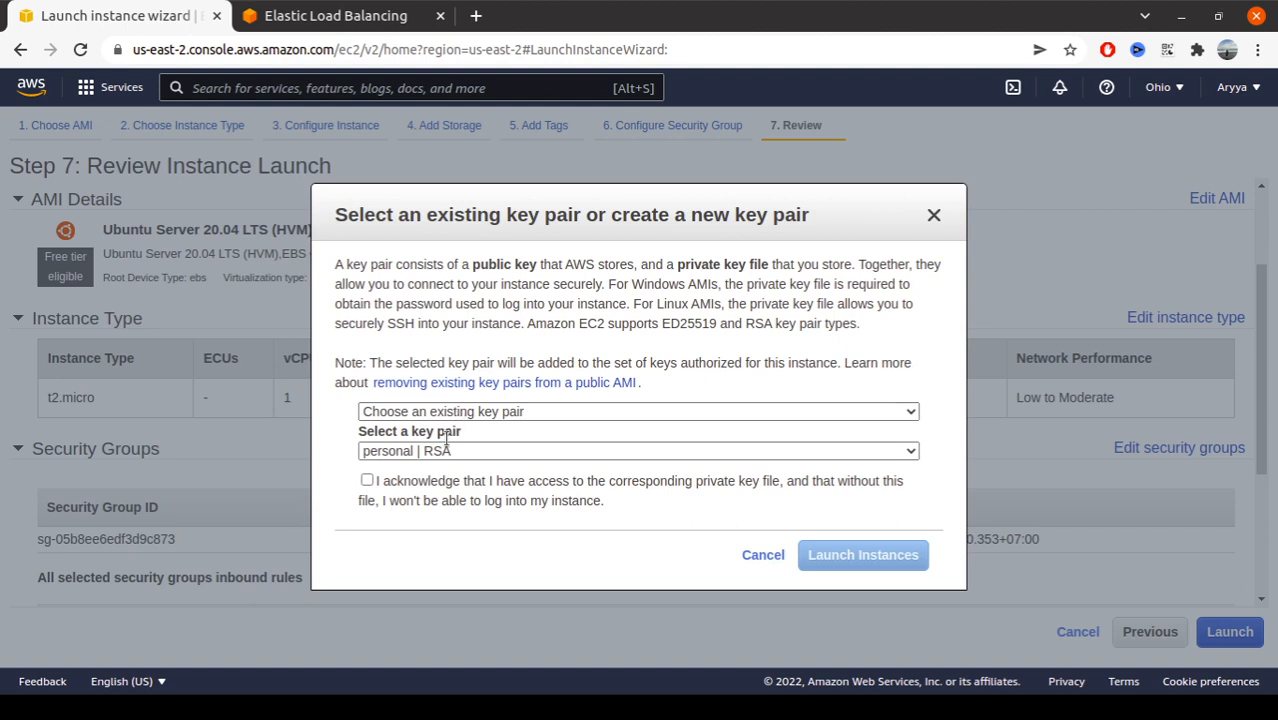
click(367, 480)
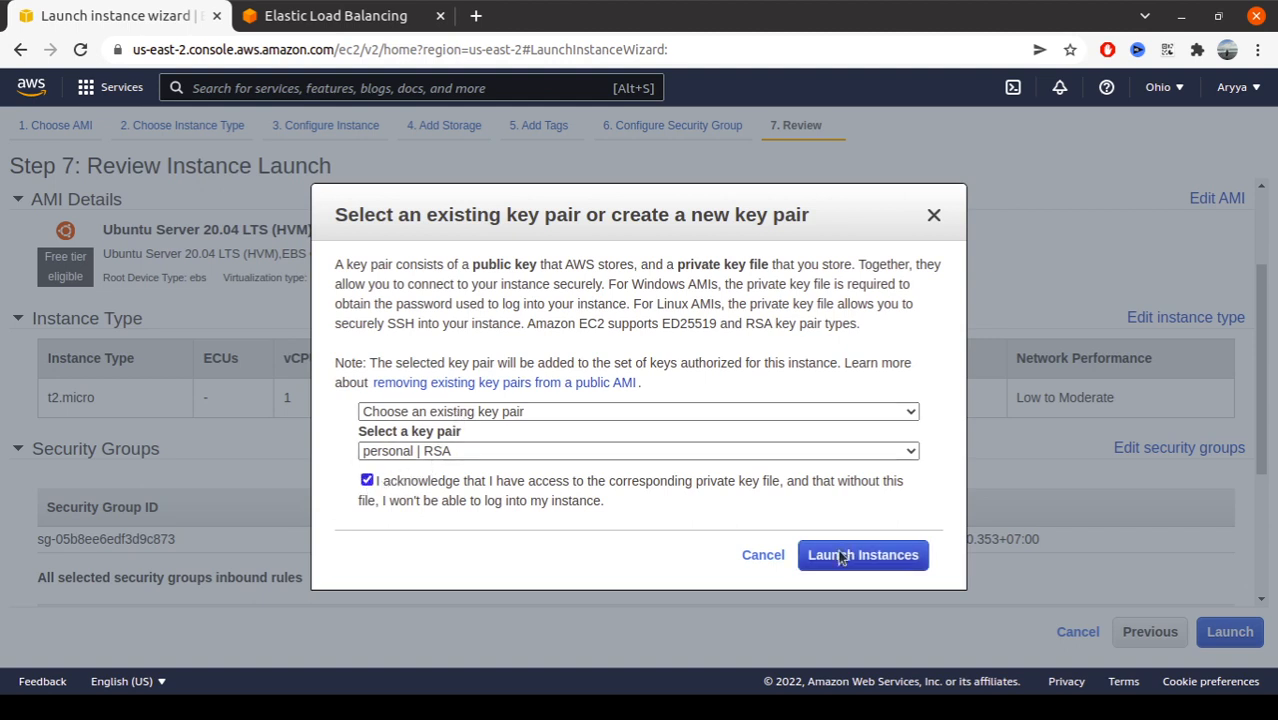
click(840, 553)
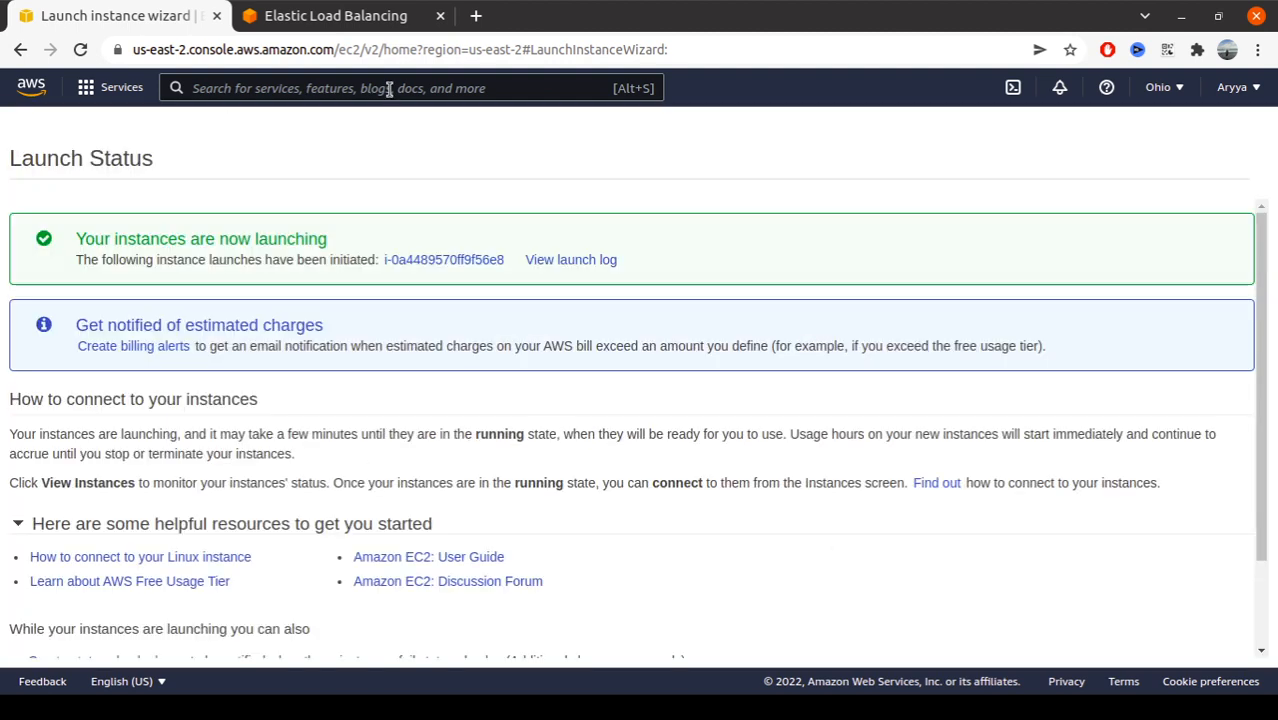
View the newly launched instance in the filtered instances list.
scroll(425, 234, down, 2)
scroll(476, 278, up, 2)
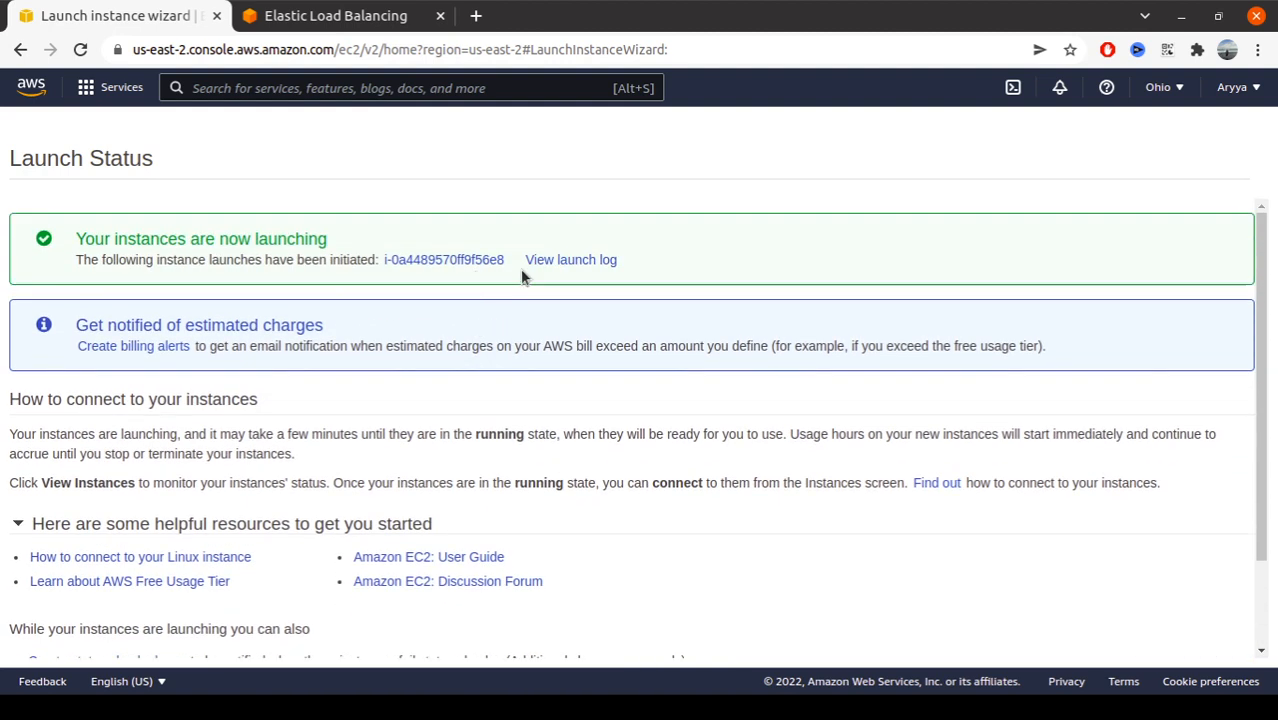
click(465, 260)
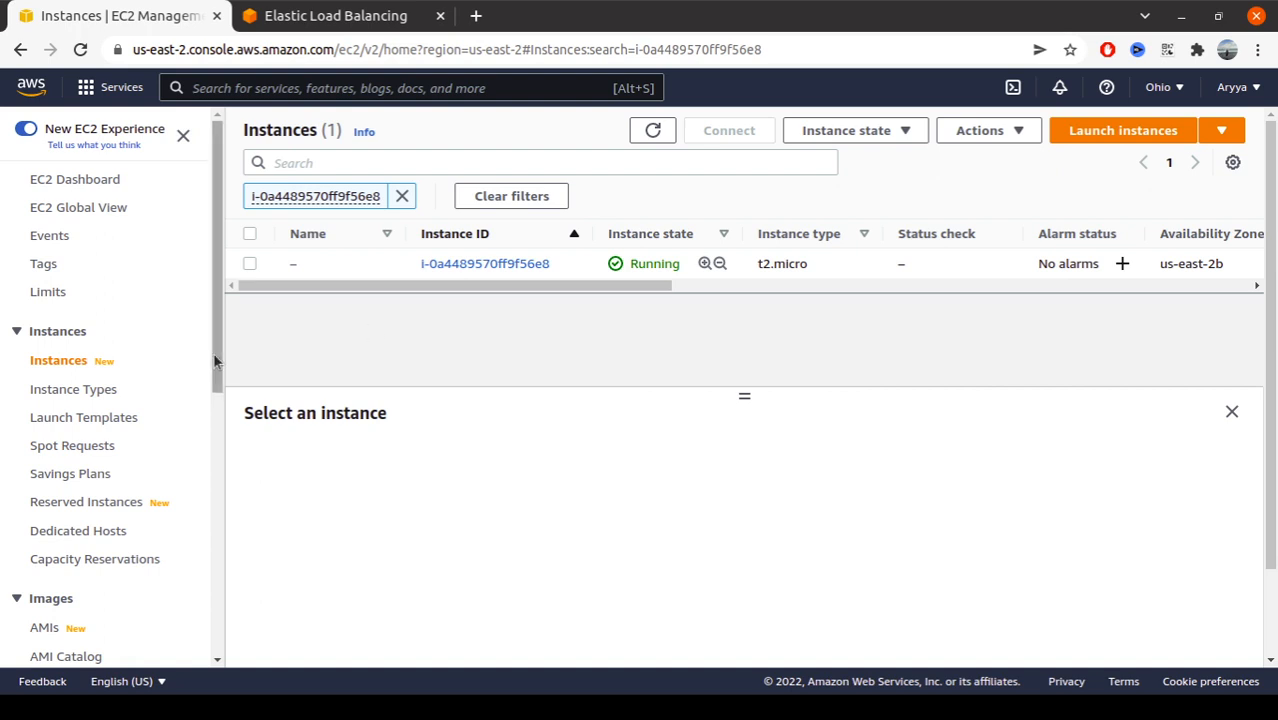
Go to the load balancing target groups and start creating a new target group.
scroll(172, 366, down, 4)
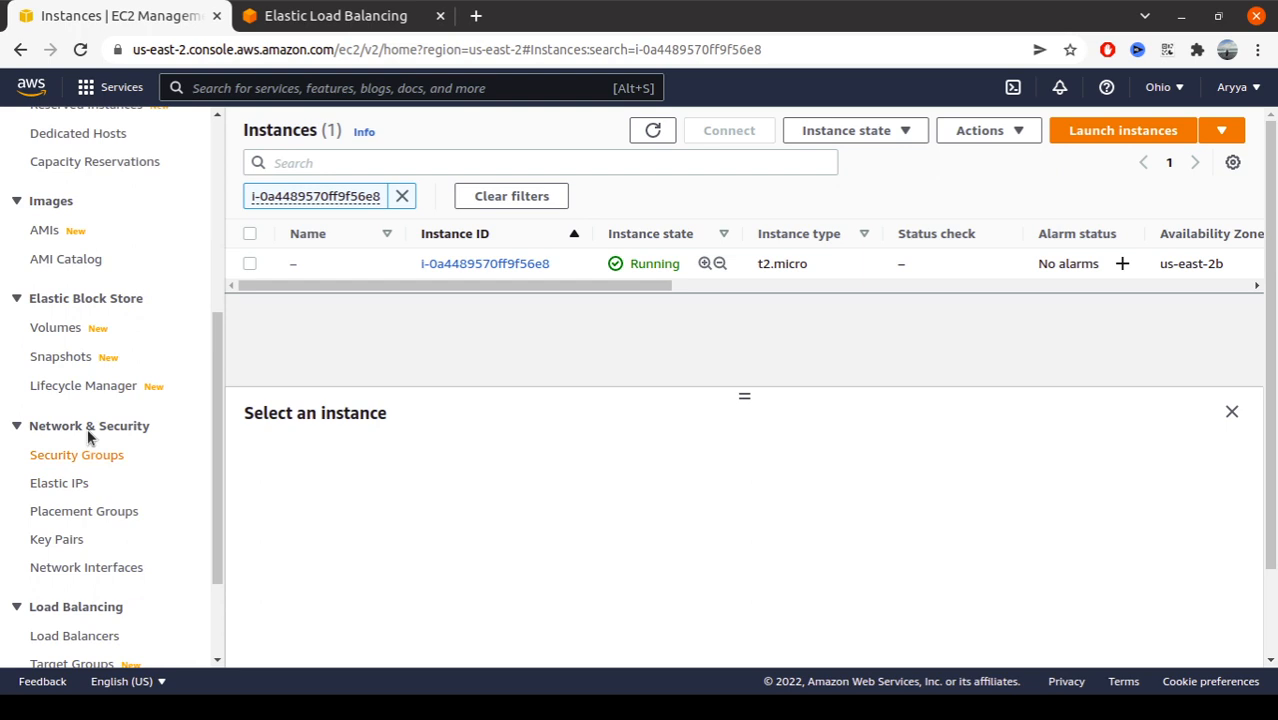
scroll(85, 280, down, 3)
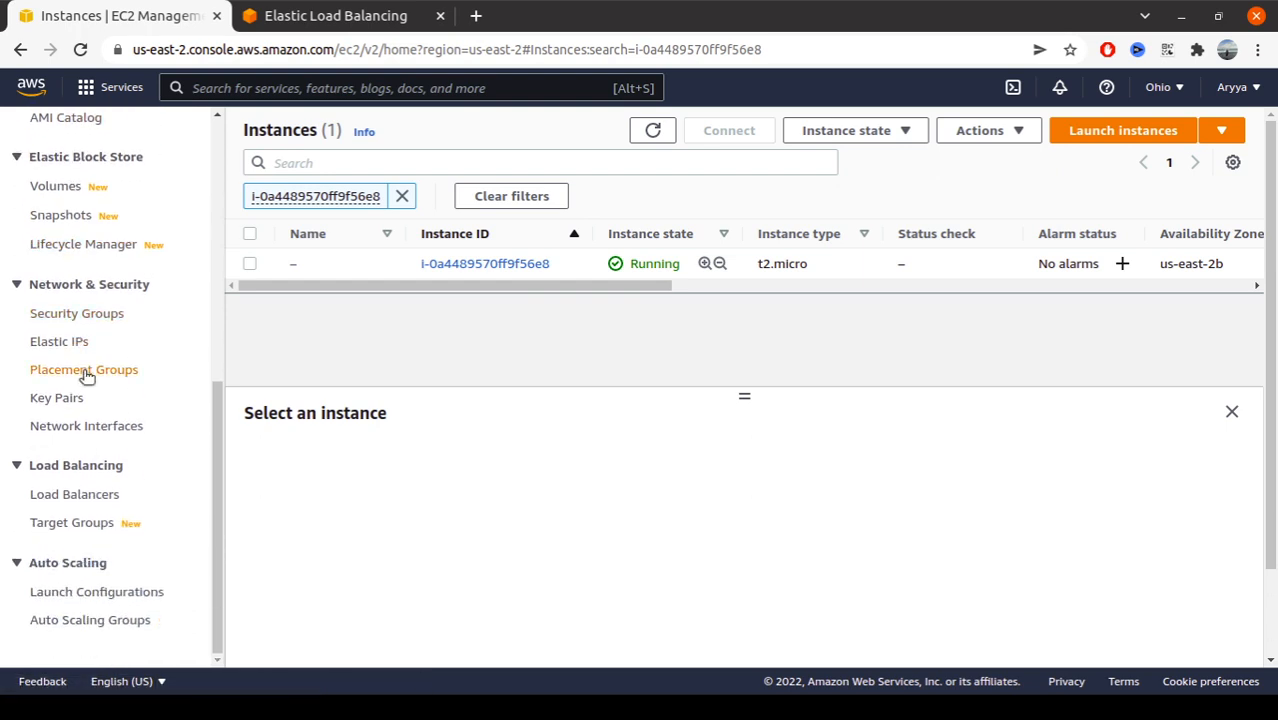
click(80, 524)
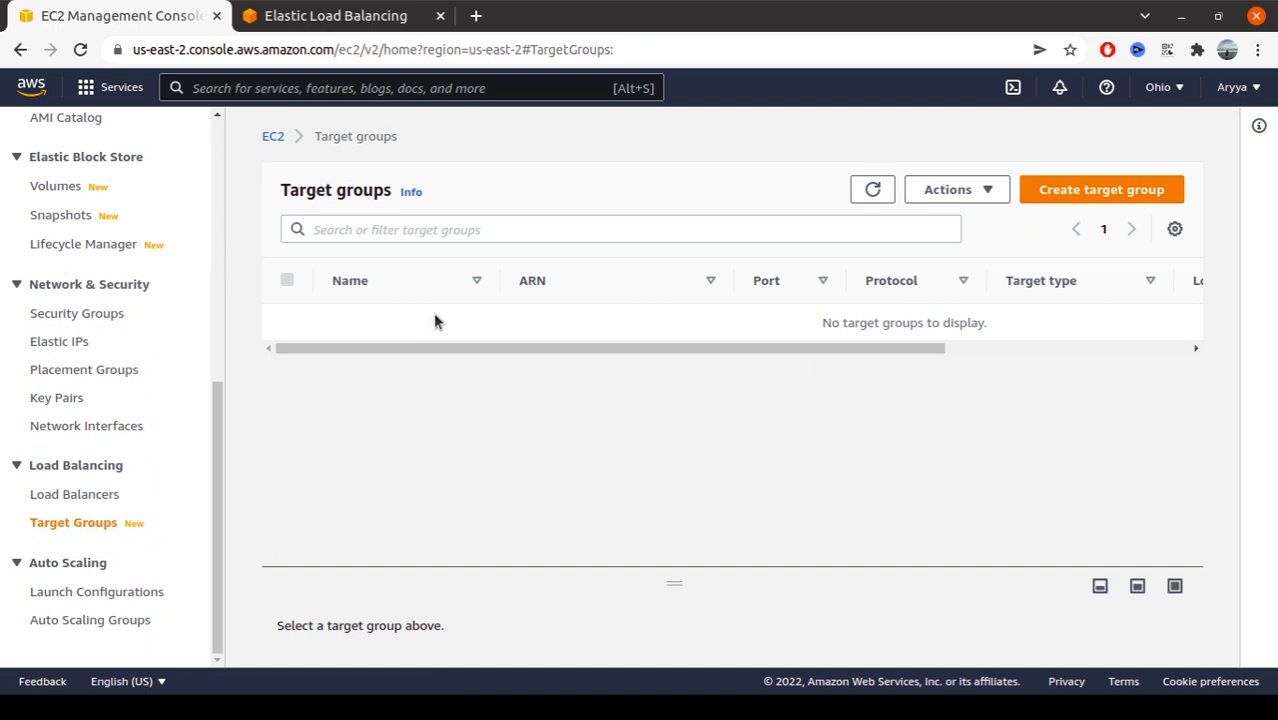
click(1074, 196)
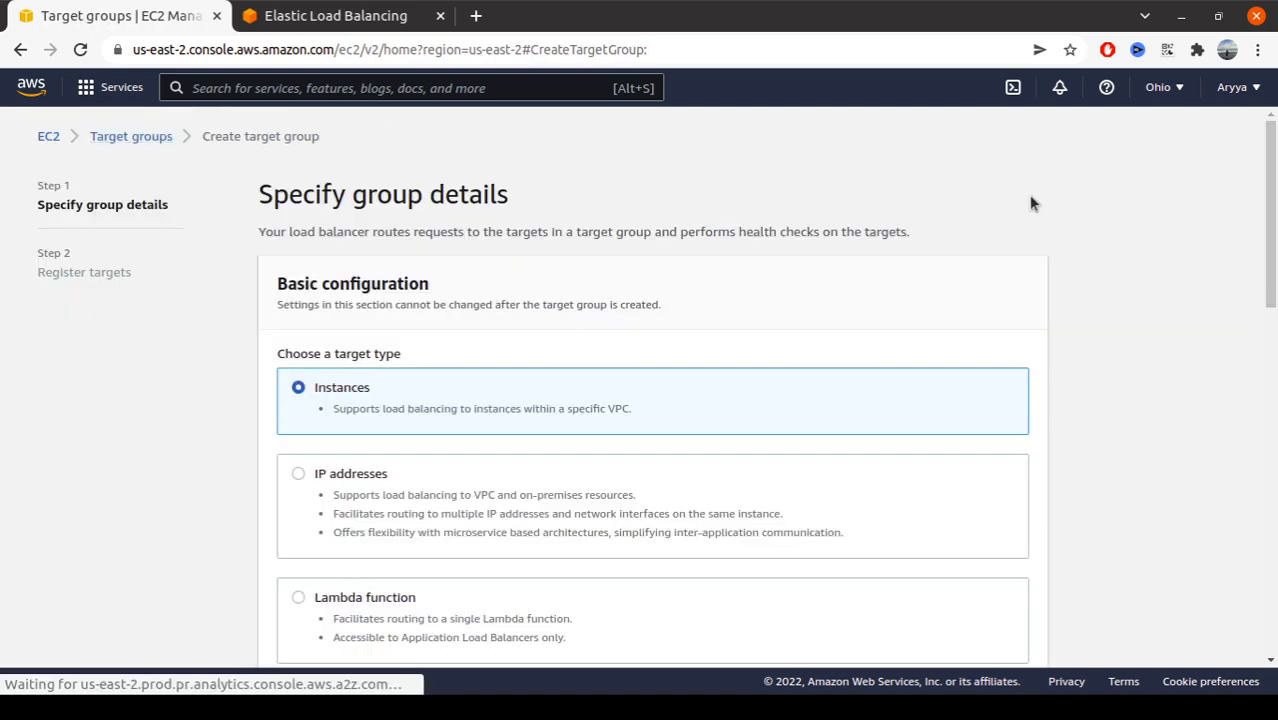
Keep Instances as the target type and name the target group internal-webserver.
scroll(640, 300, down, 3)
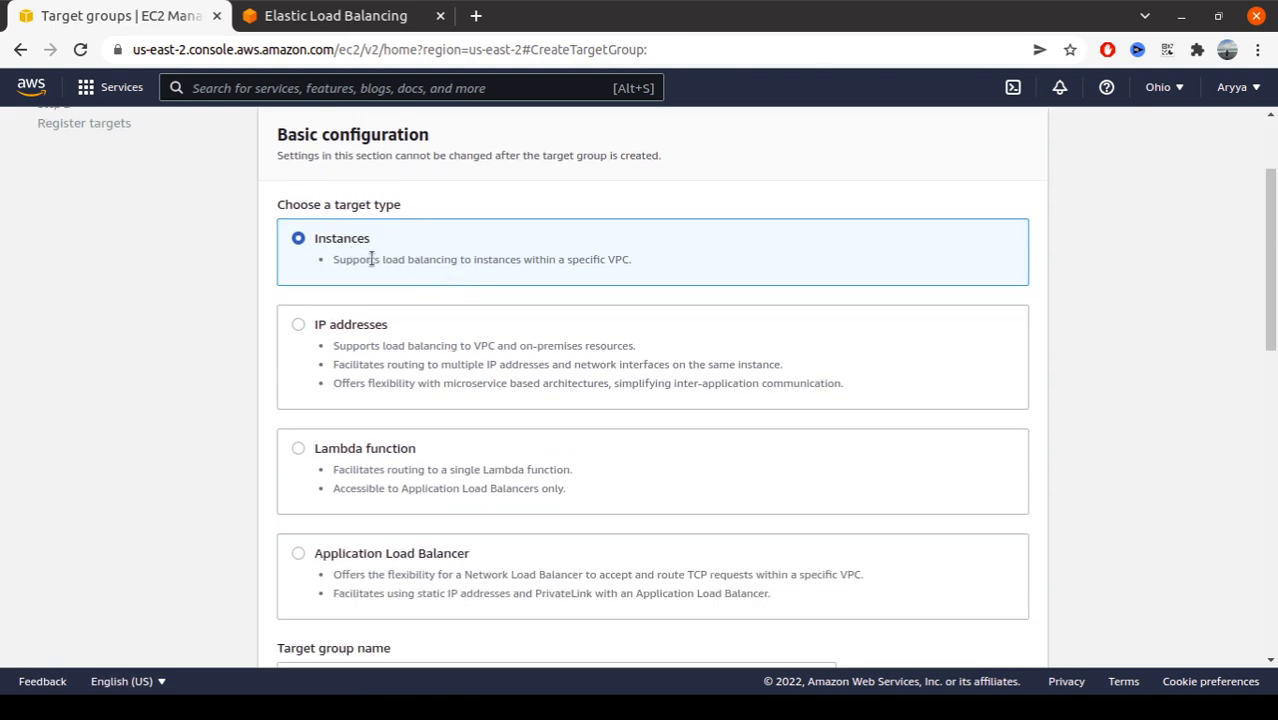
scroll(380, 405, down, 1)
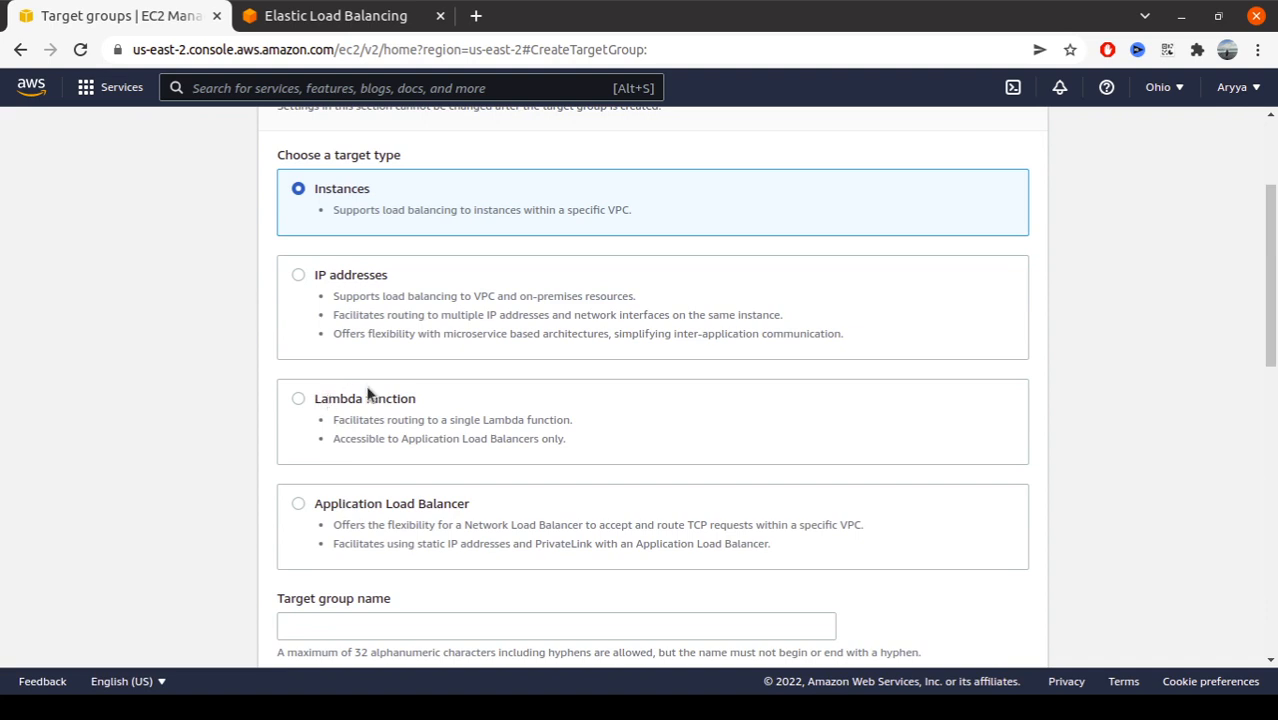
scroll(370, 395, down, 3)
click(362, 468)
text(ngi)
key(ctrl+a)
text(internal-webserver)
scroll(199, 440, down, 3)
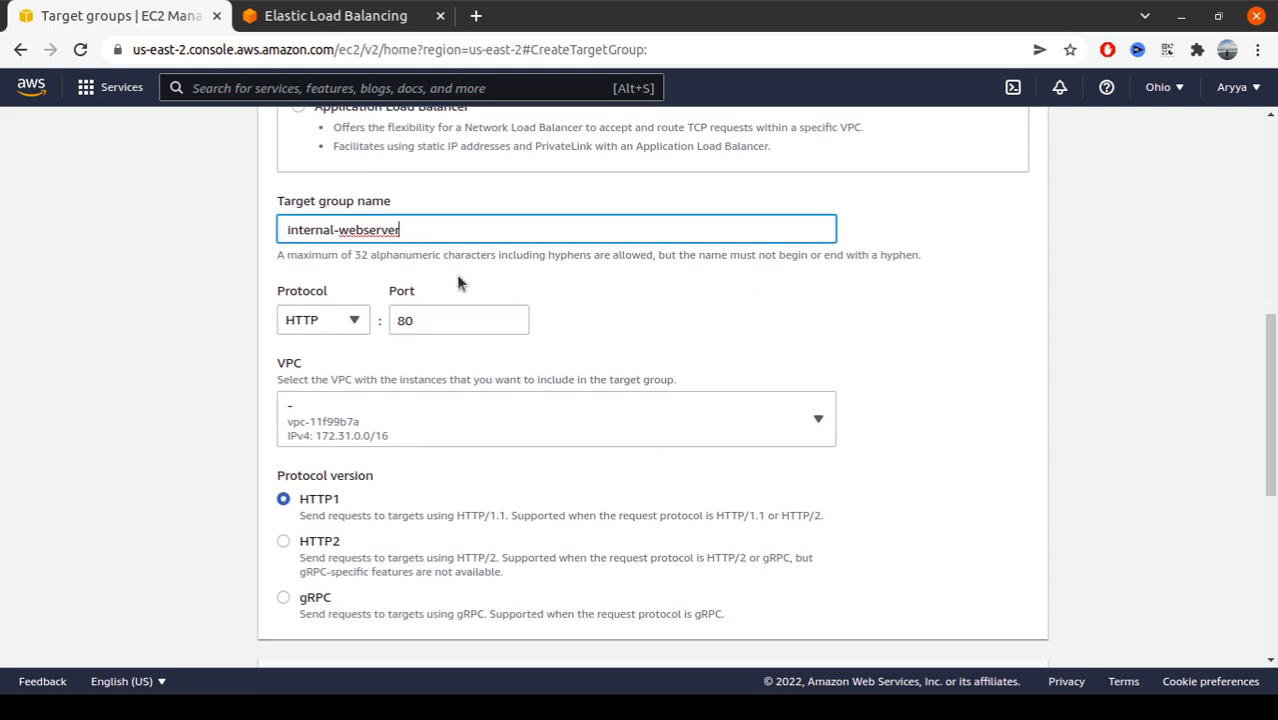
Accept HTTP on port 80, the preset VPC, HTTP1 and the "/" health check path, and continue to target registration.
click(441, 315)
click(154, 290)
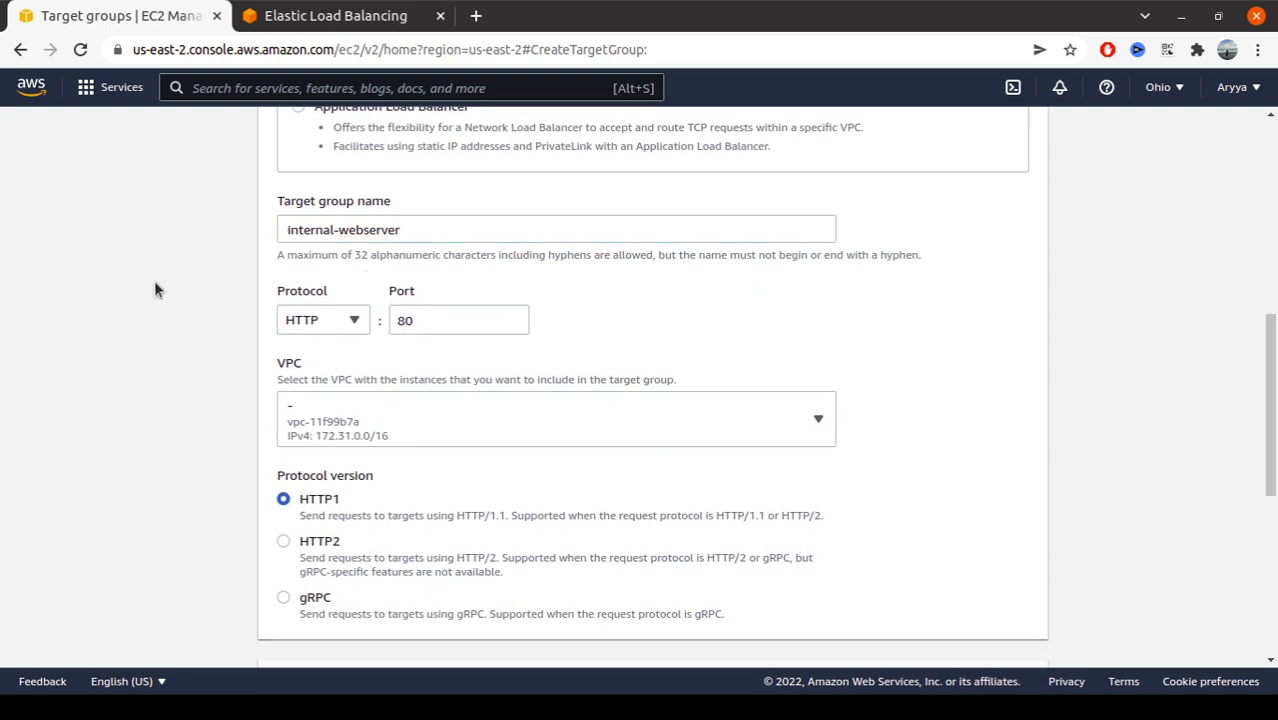
scroll(379, 406, down, 5)
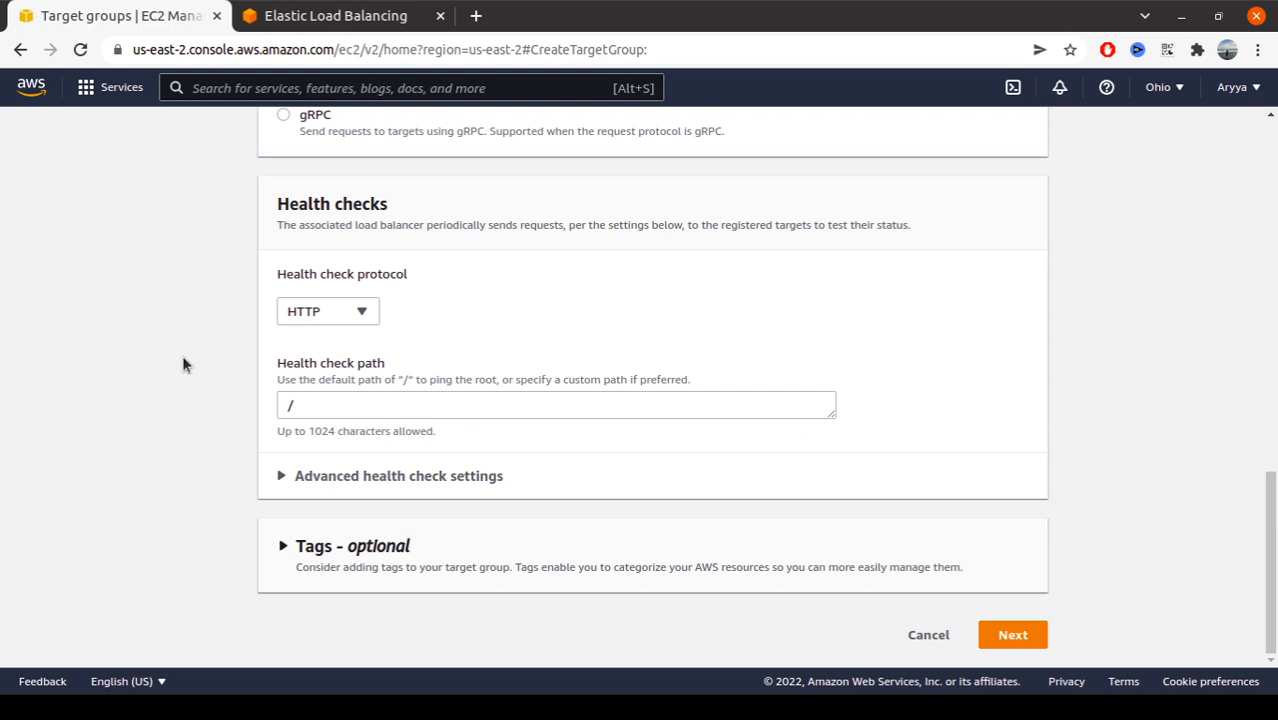
click(990, 643)
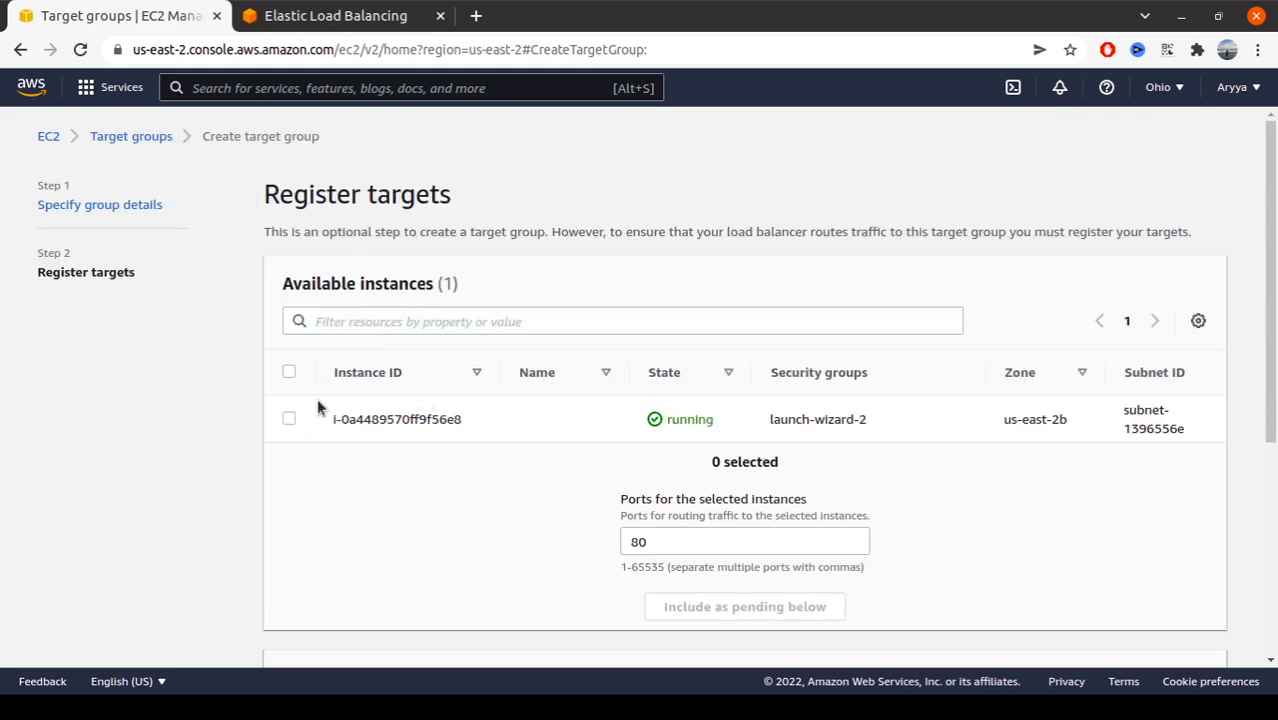
Add the running launch-wizard-2 instance as a pending target on port 80 and create the target group.
click(288, 419)
scroll(878, 371, down, 2)
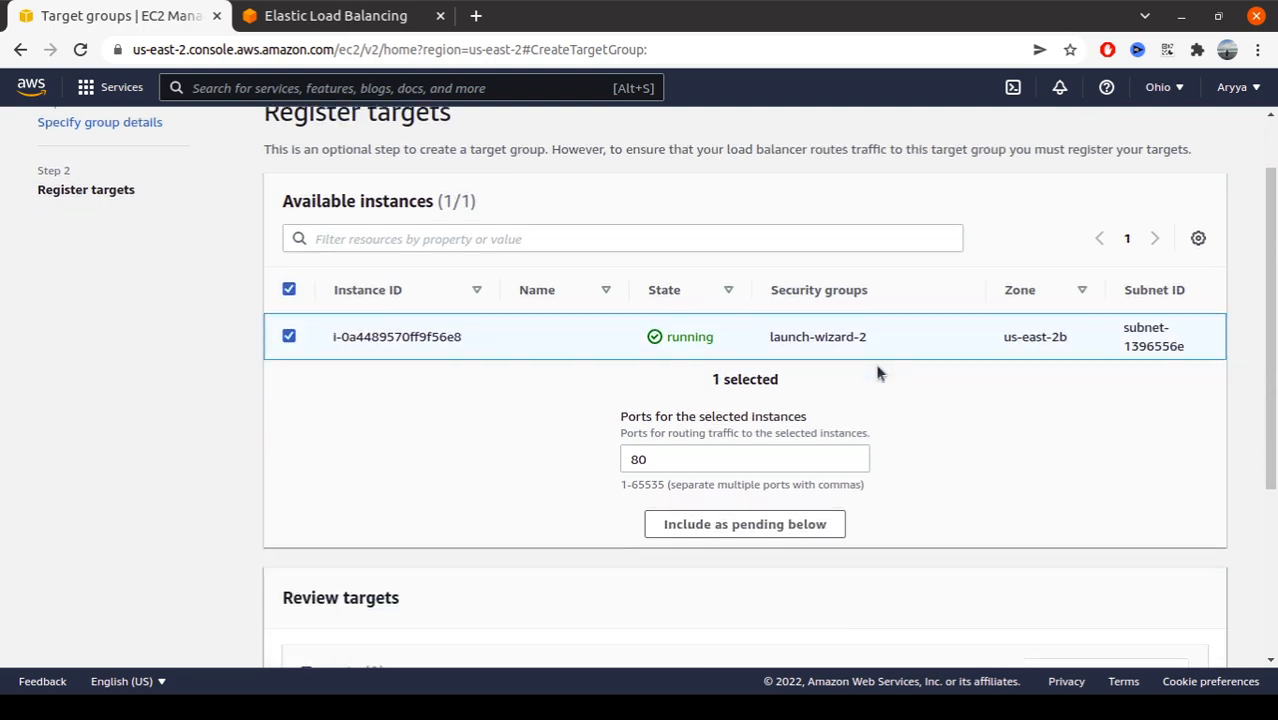
scroll(850, 317, down, 2)
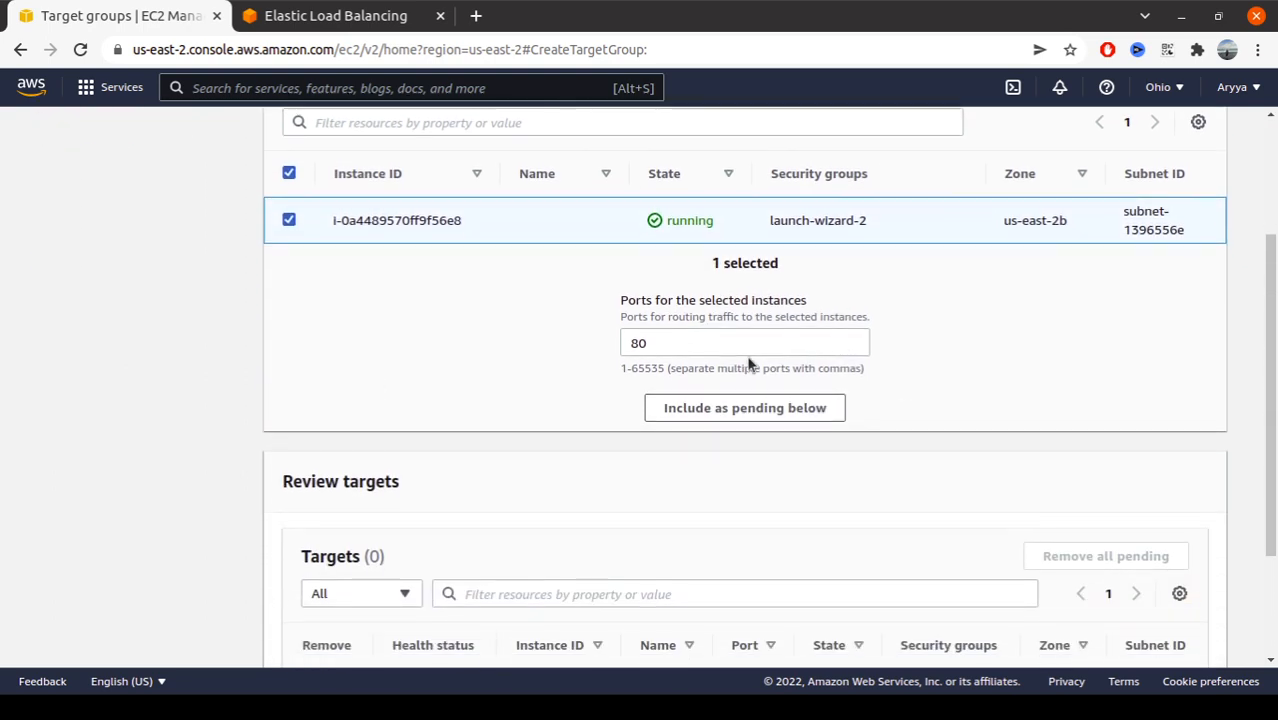
click(756, 409)
scroll(893, 357, down, 3)
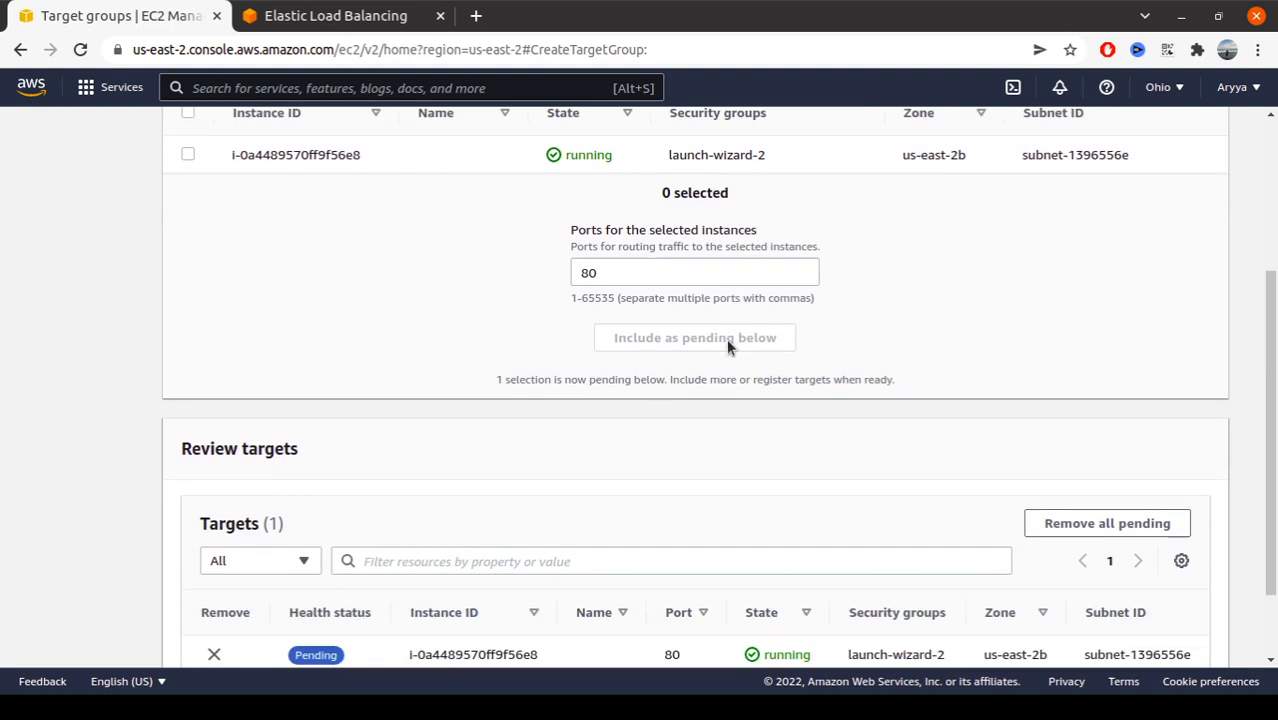
click(1150, 635)
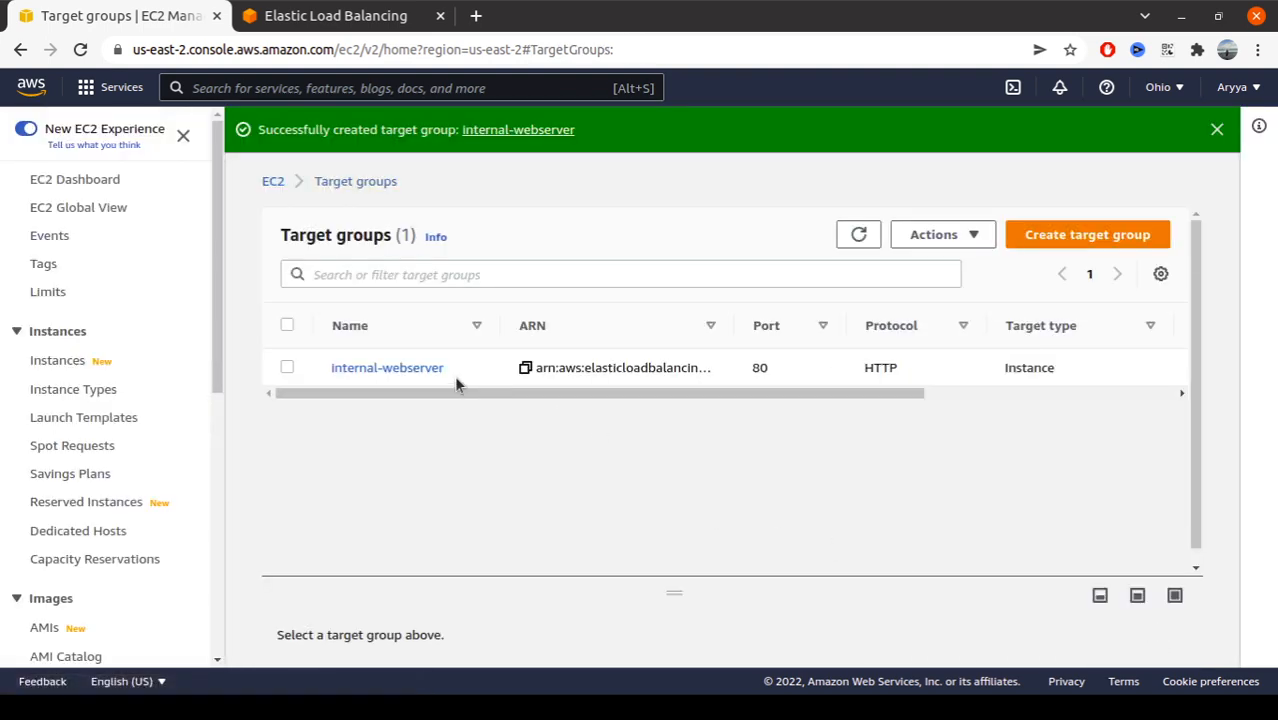
Open the internal-webserver target group, examine its details and registered targets' health status, and refresh the targets.
click(385, 370)
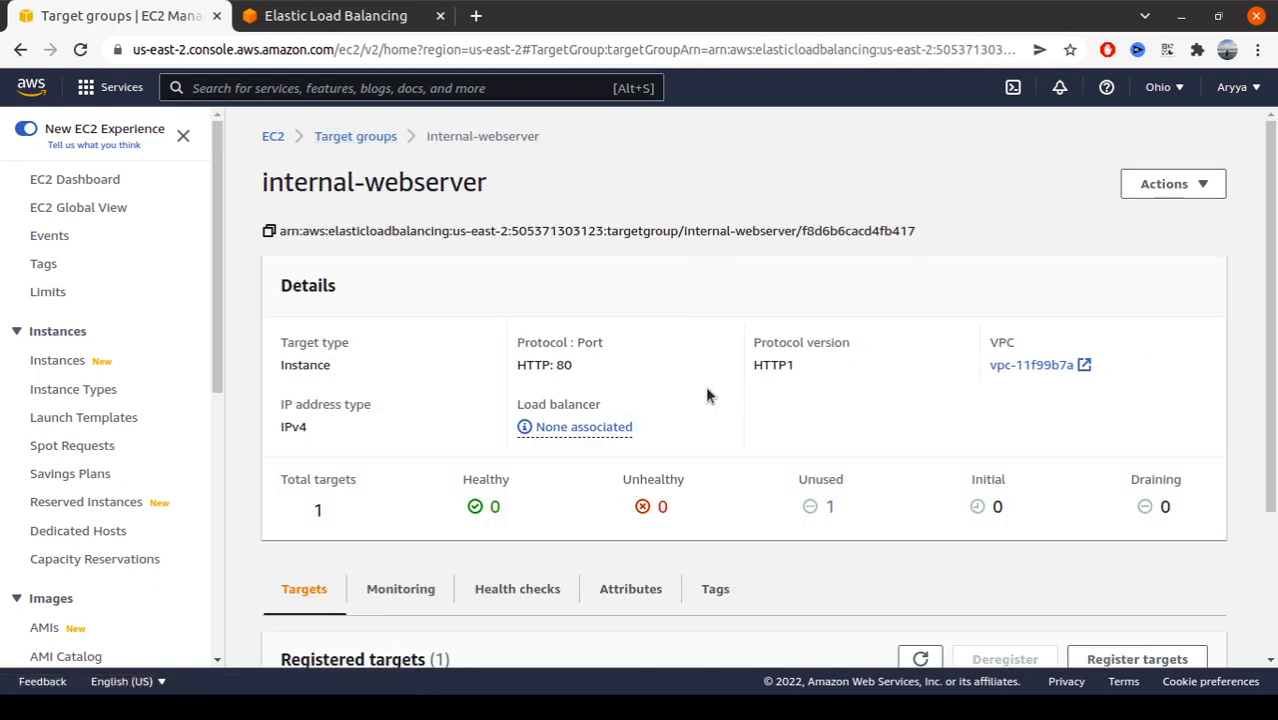
scroll(730, 395, down, 1)
scroll(741, 395, down, 2)
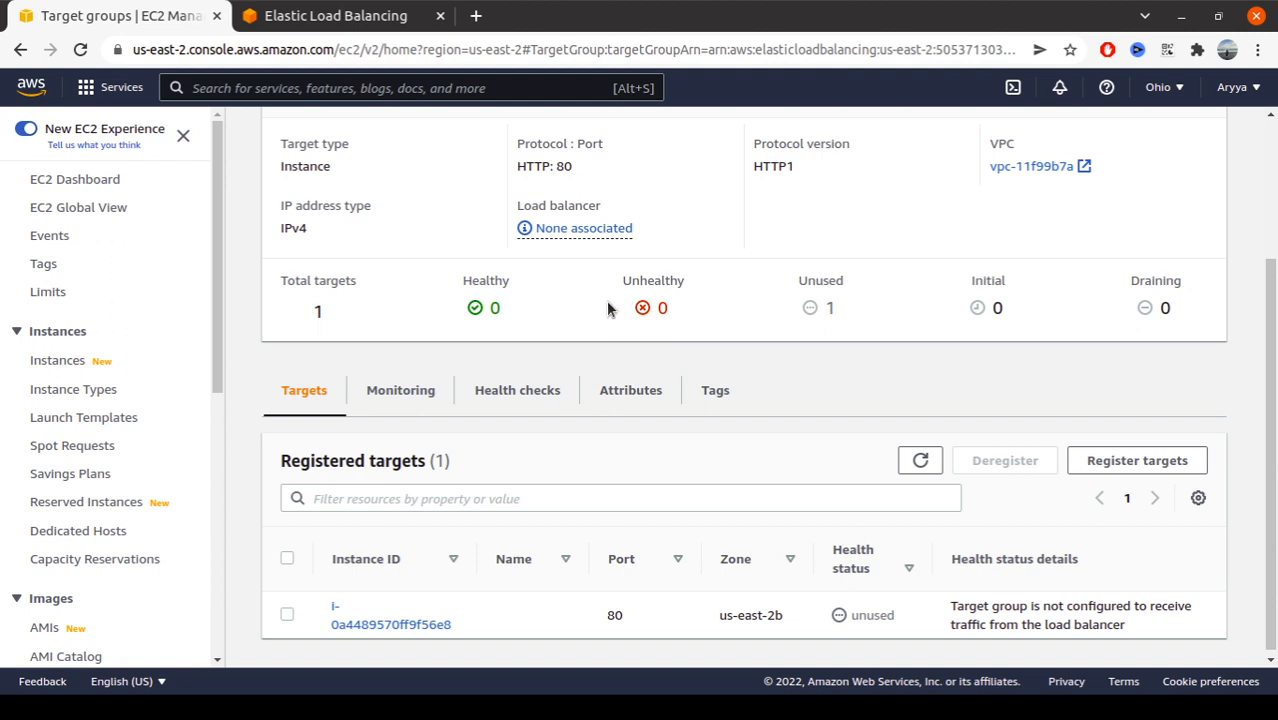
scroll(400, 305, up, 1)
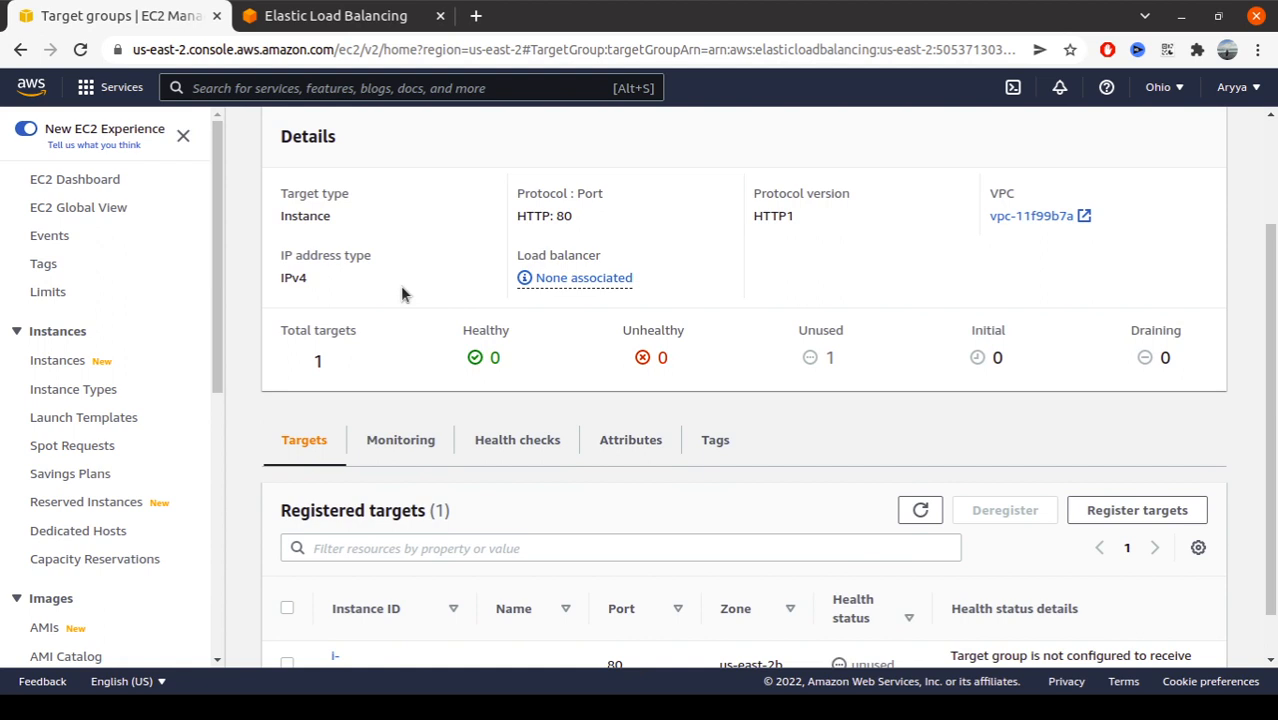
click(921, 511)
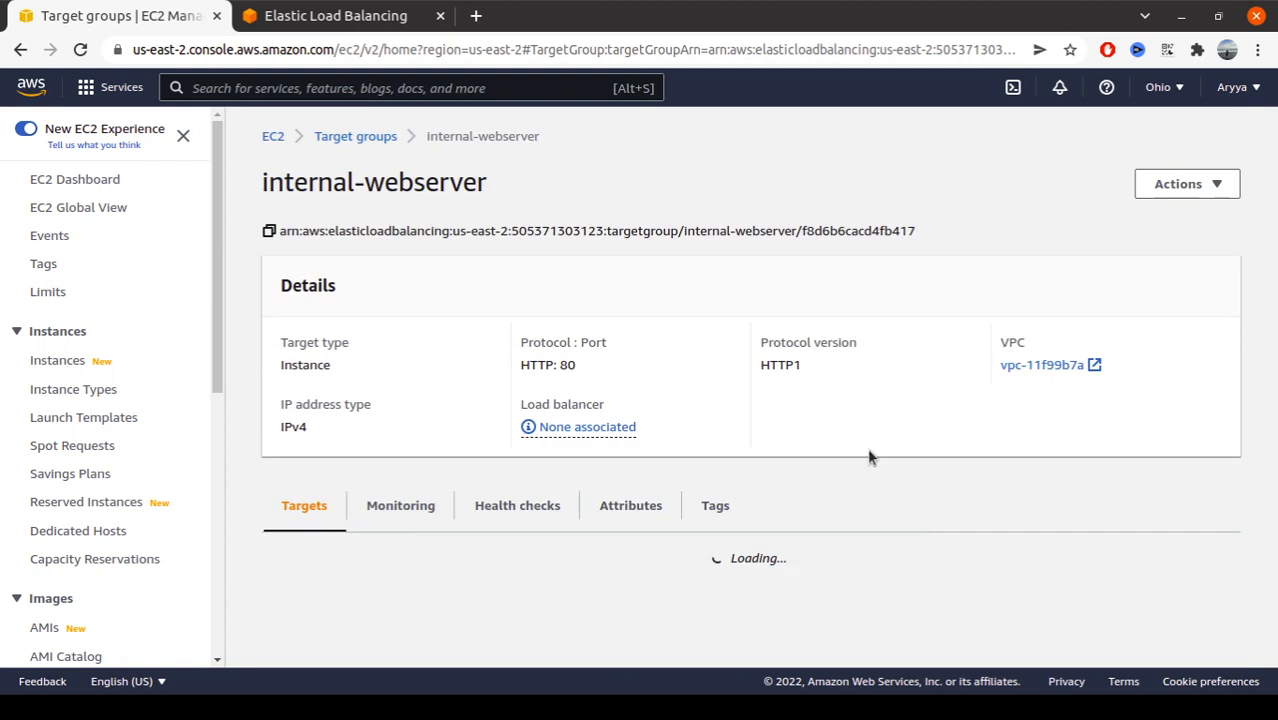
Open the load balancers list and start creating a new load balancer.
scroll(633, 337, down, 3)
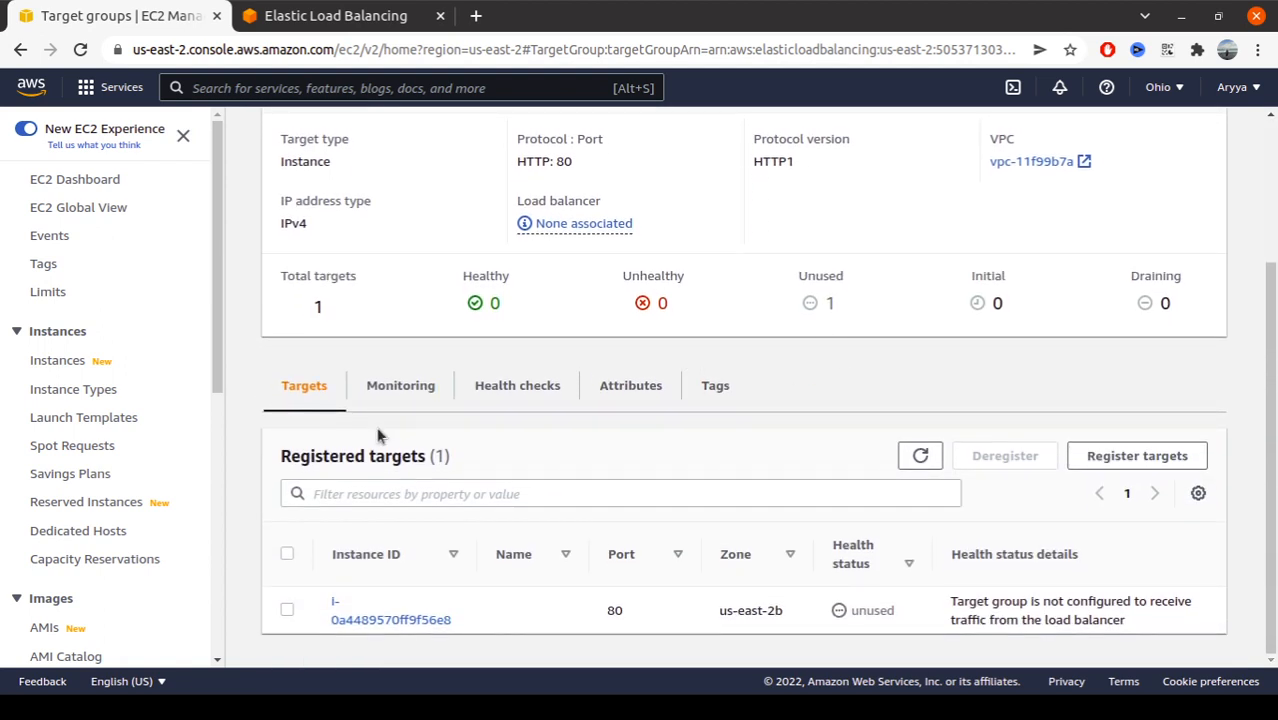
scroll(30, 446, down, 3)
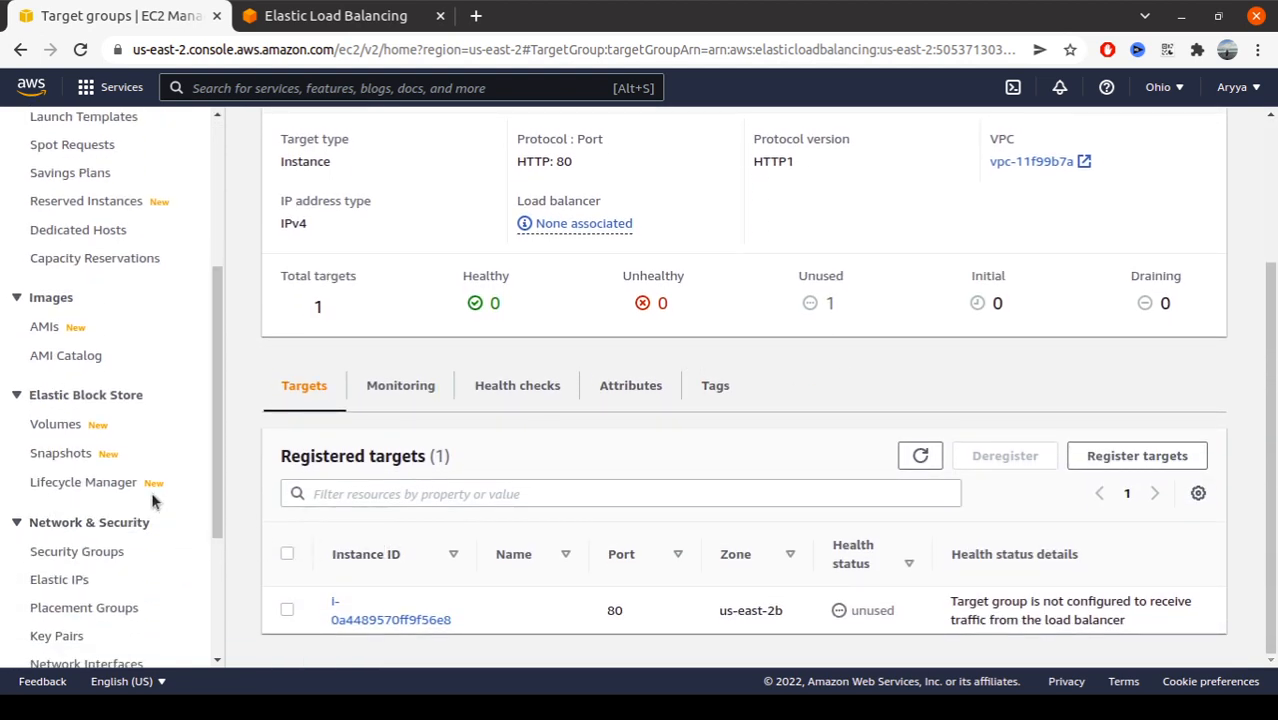
scroll(150, 498, down, 3)
click(111, 537)
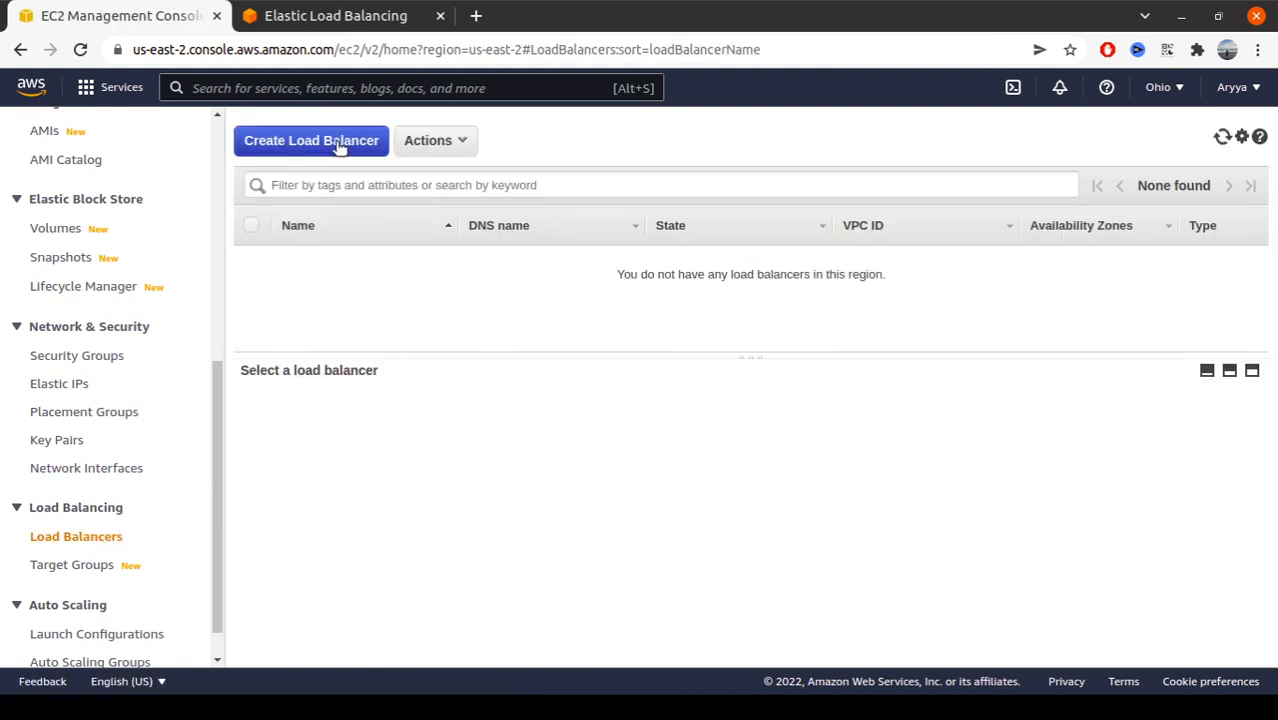
click(311, 141)
Compare the available load balancer types and choose to create an Application Load Balancer.
scroll(200, 270, down, 2)
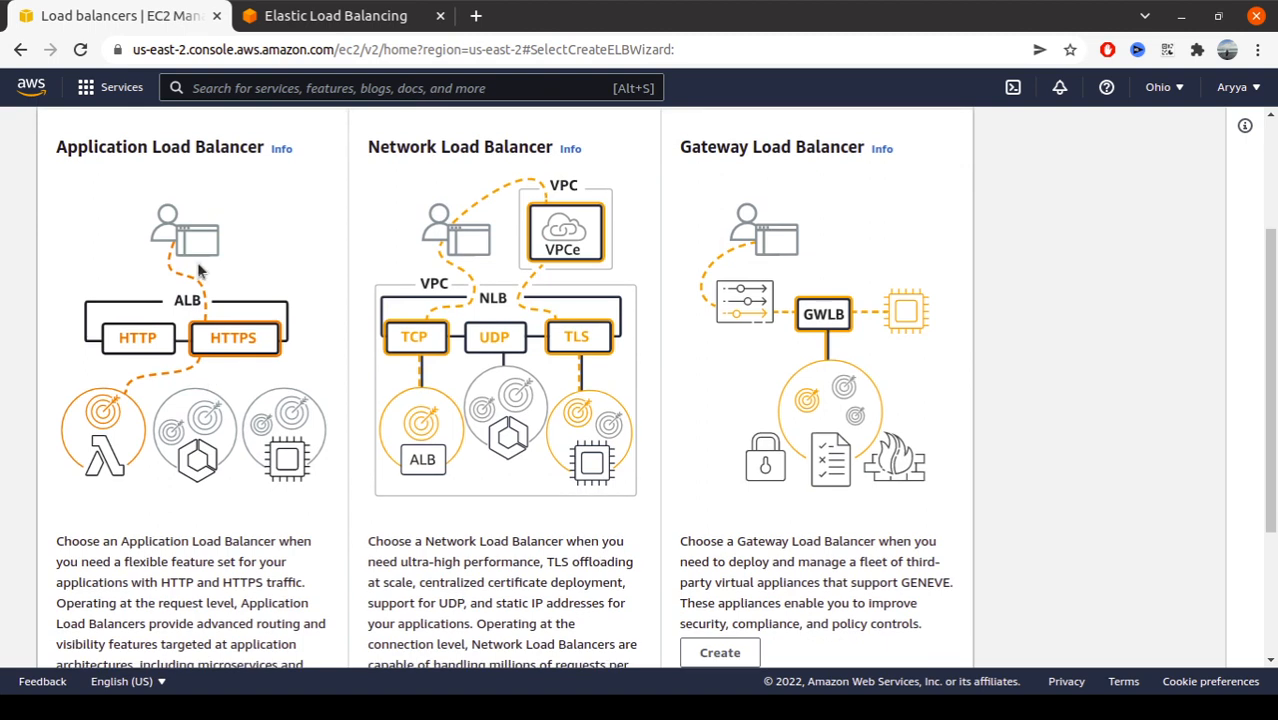
scroll(198, 268, down, 2)
scroll(147, 400, up, 2)
scroll(145, 420, down, 2)
scroll(143, 445, up, 2)
scroll(140, 474, down, 2)
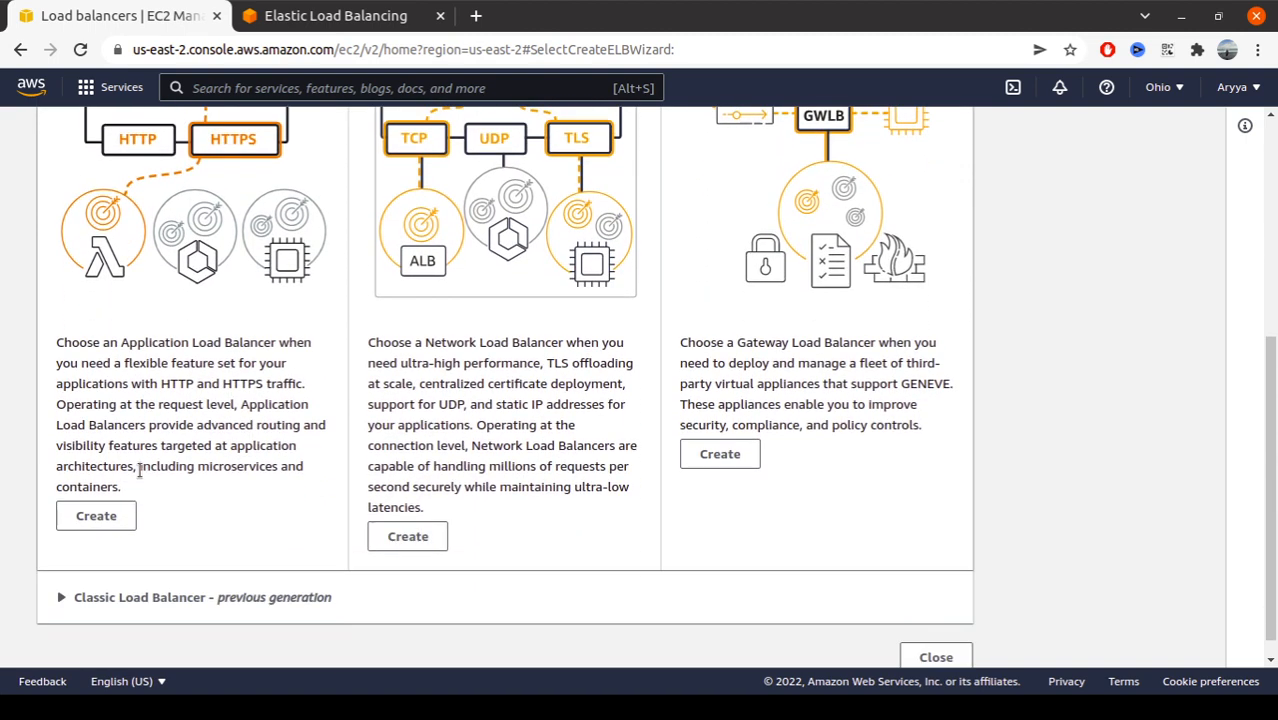
click(98, 516)
Name the load balancer webserver, keeping the Internet-facing scheme and the IPv4 address type.
click(213, 495)
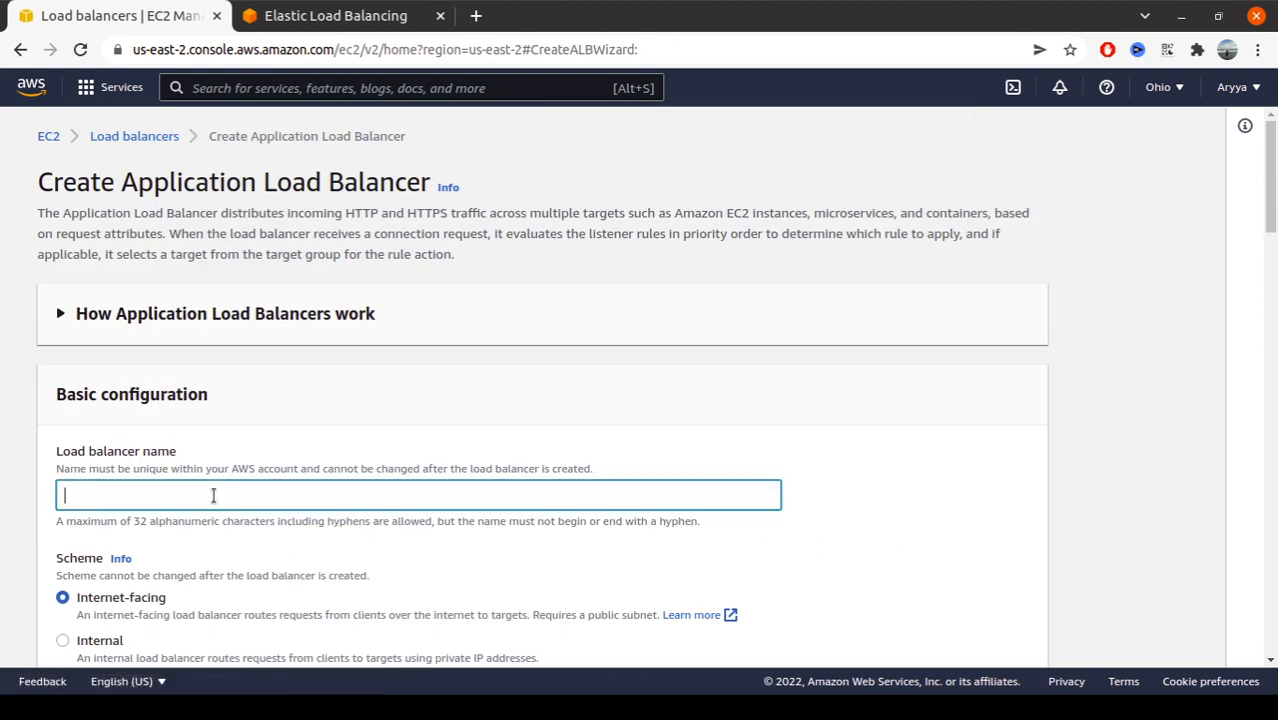
text(webserver)
scroll(214, 493, down, 4)
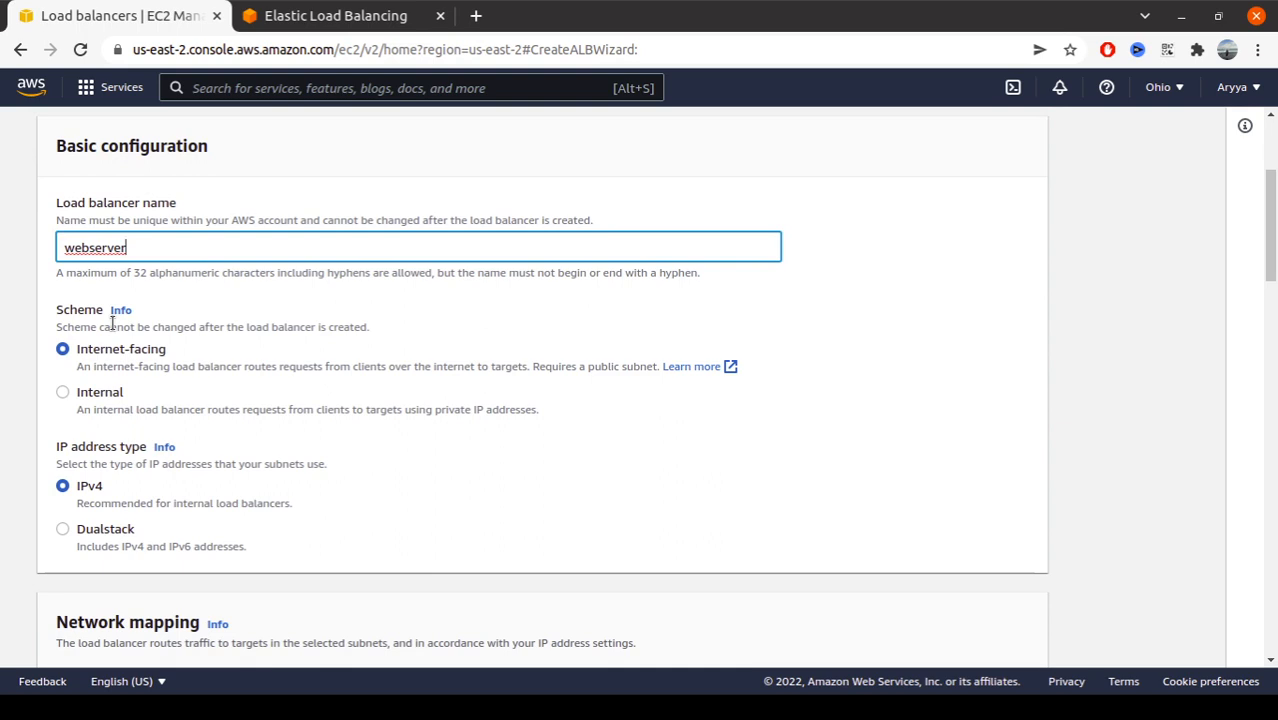
scroll(100, 340, down, 2)
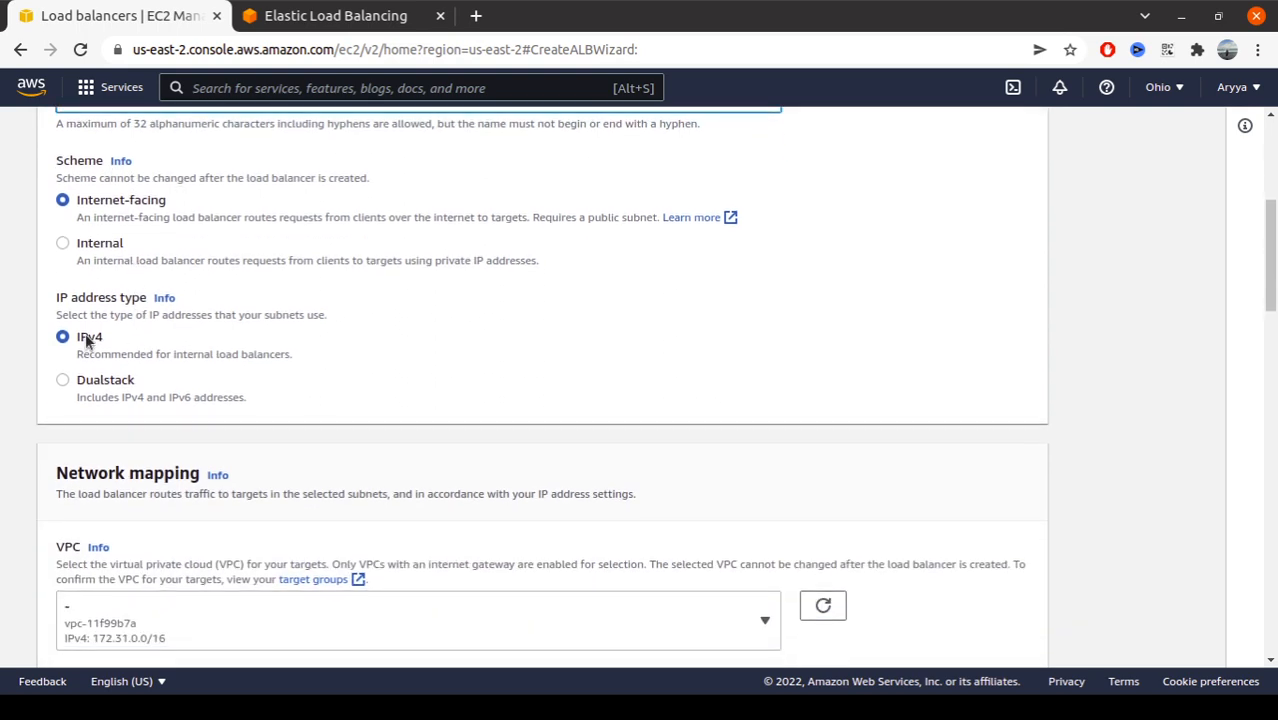
Keep the preset VPC and map the load balancer to availability zones us-east-2a, us-east-2b and us-east-2c.
scroll(143, 342, down, 3)
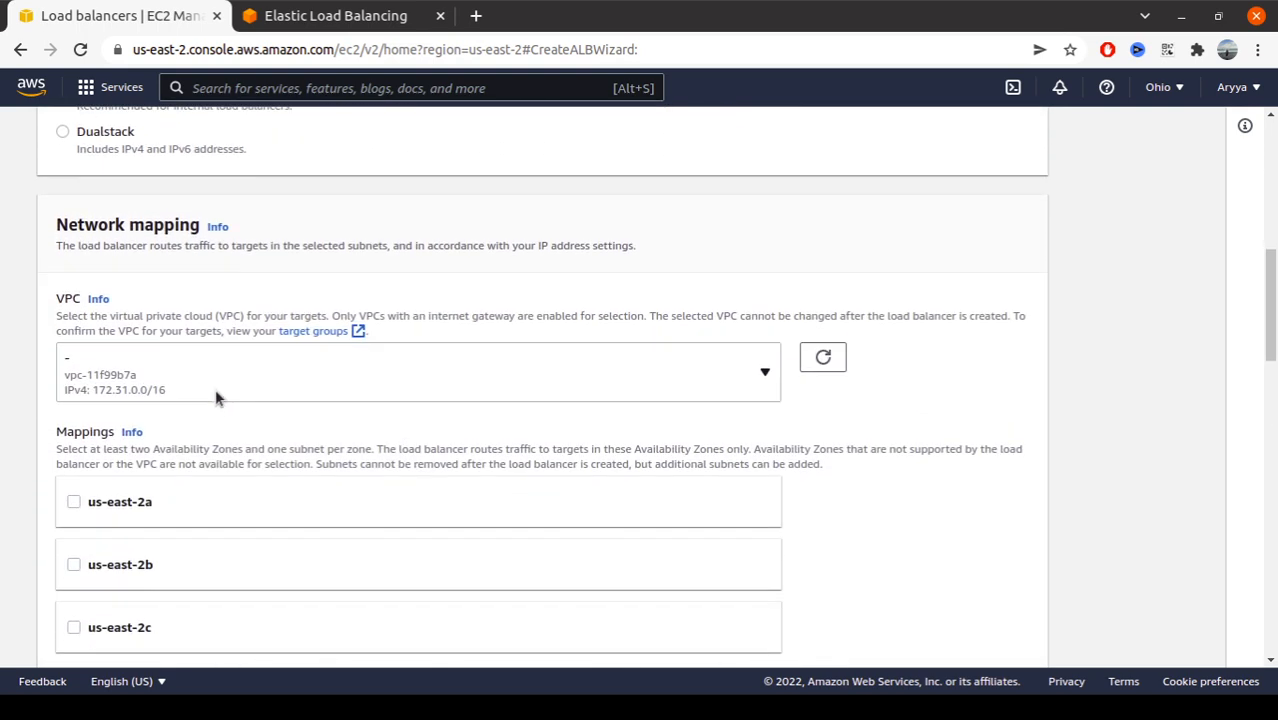
scroll(94, 500, down, 2)
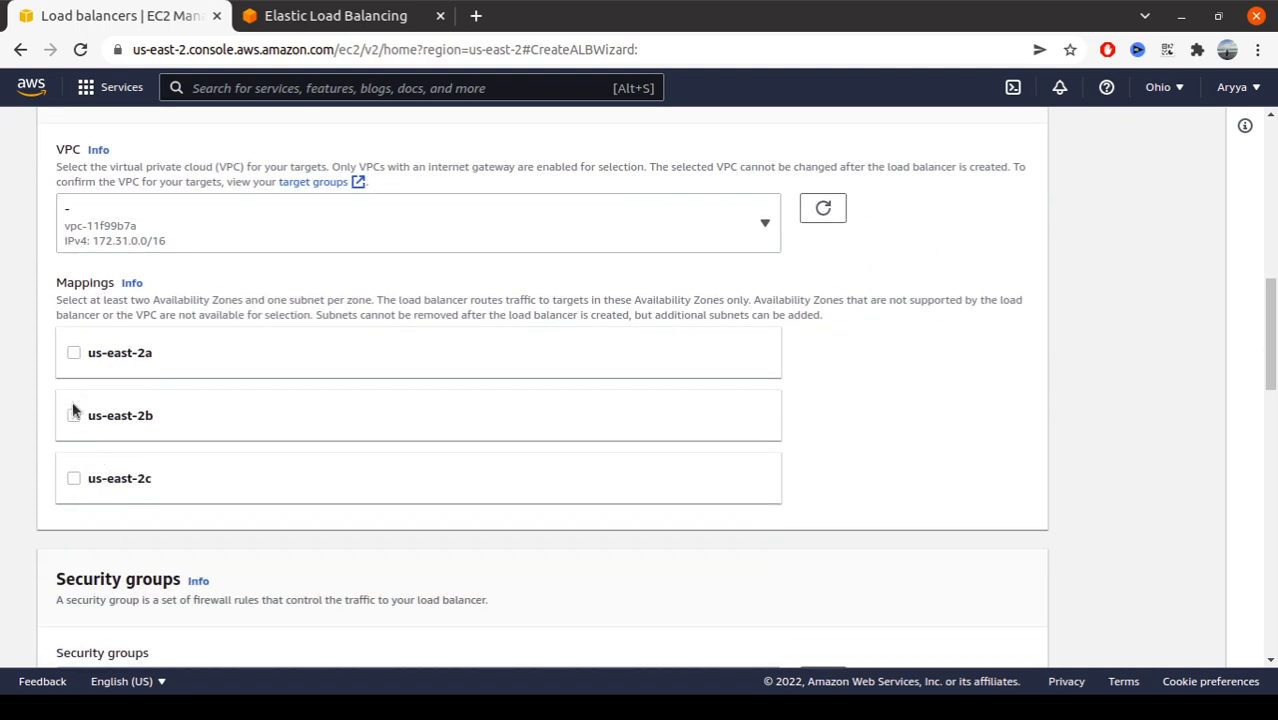
click(73, 478)
click(73, 415)
click(74, 353)
scroll(83, 405, down, 1)
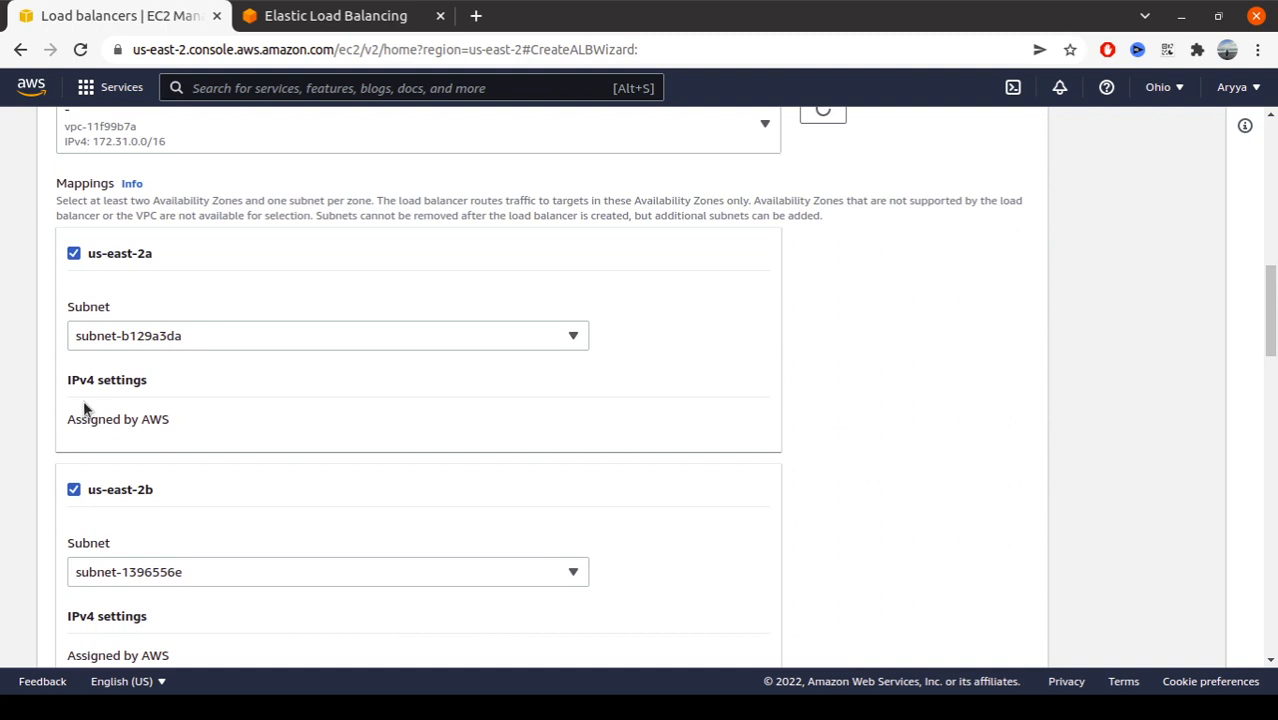
Keep the default security group and forward the HTTP listener on port 80 to the internal-webserver target group.
scroll(83, 400, down, 7)
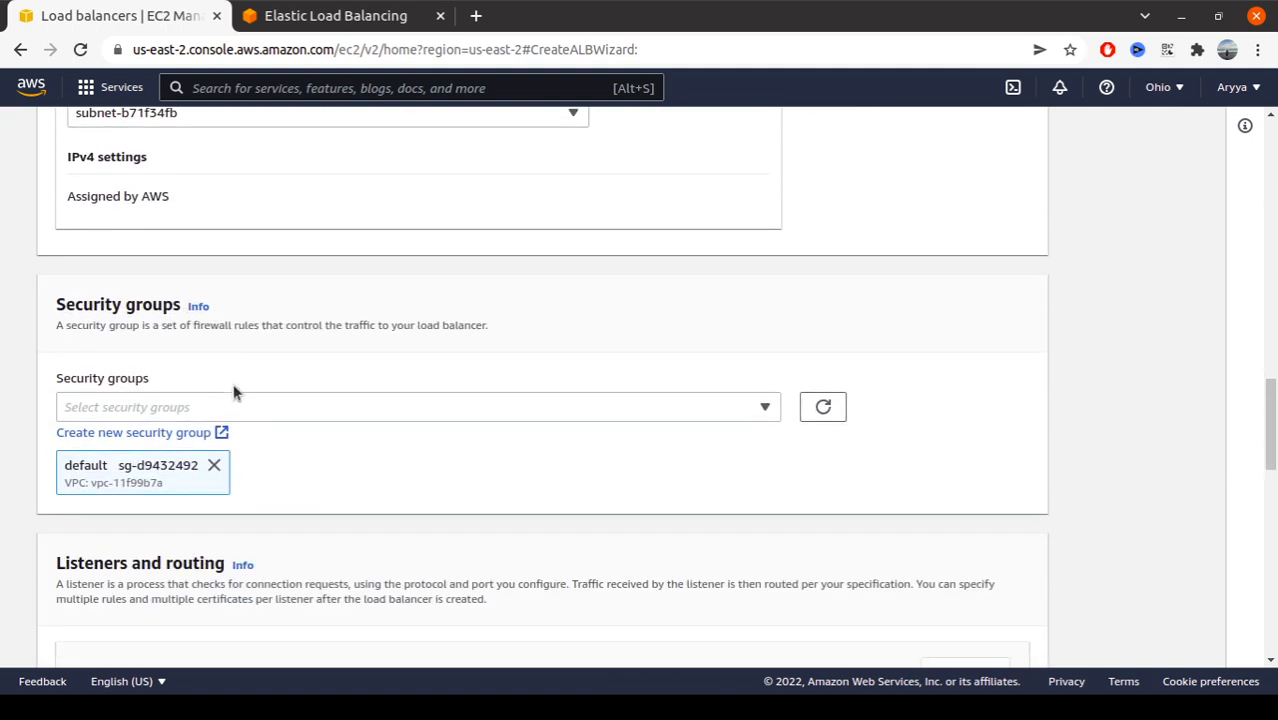
scroll(222, 465, down, 2)
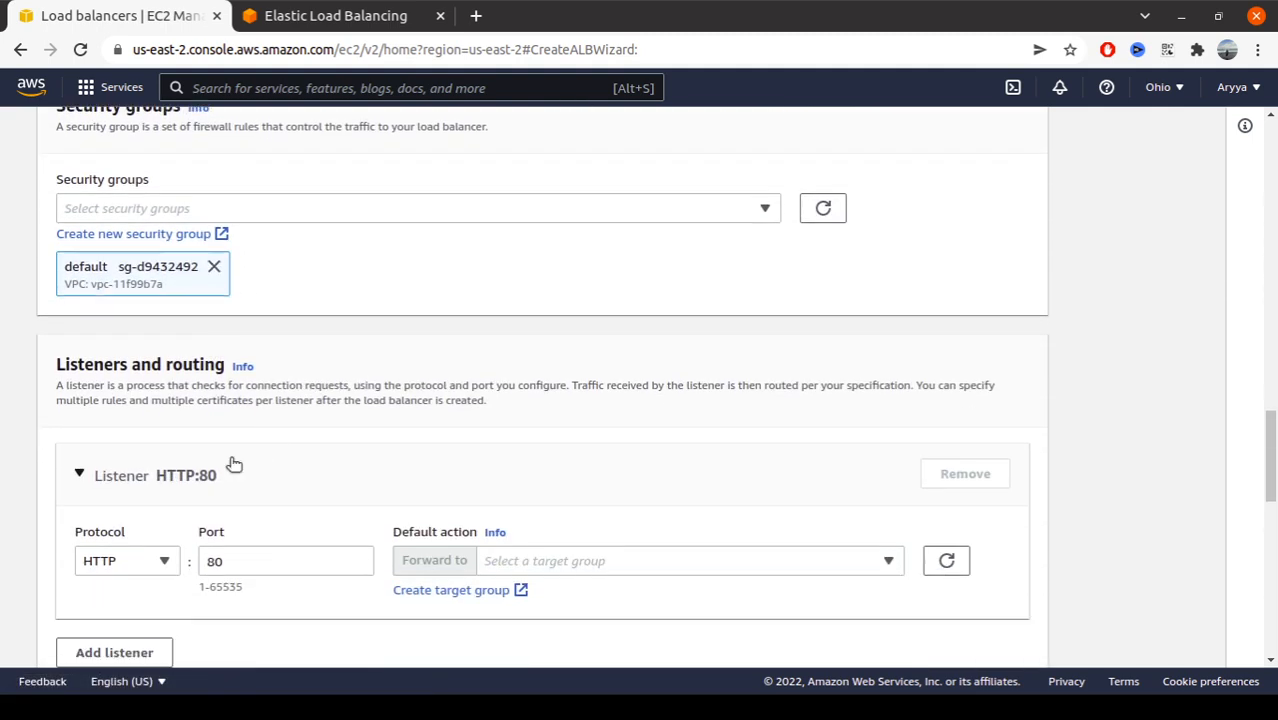
scroll(232, 464, down, 1)
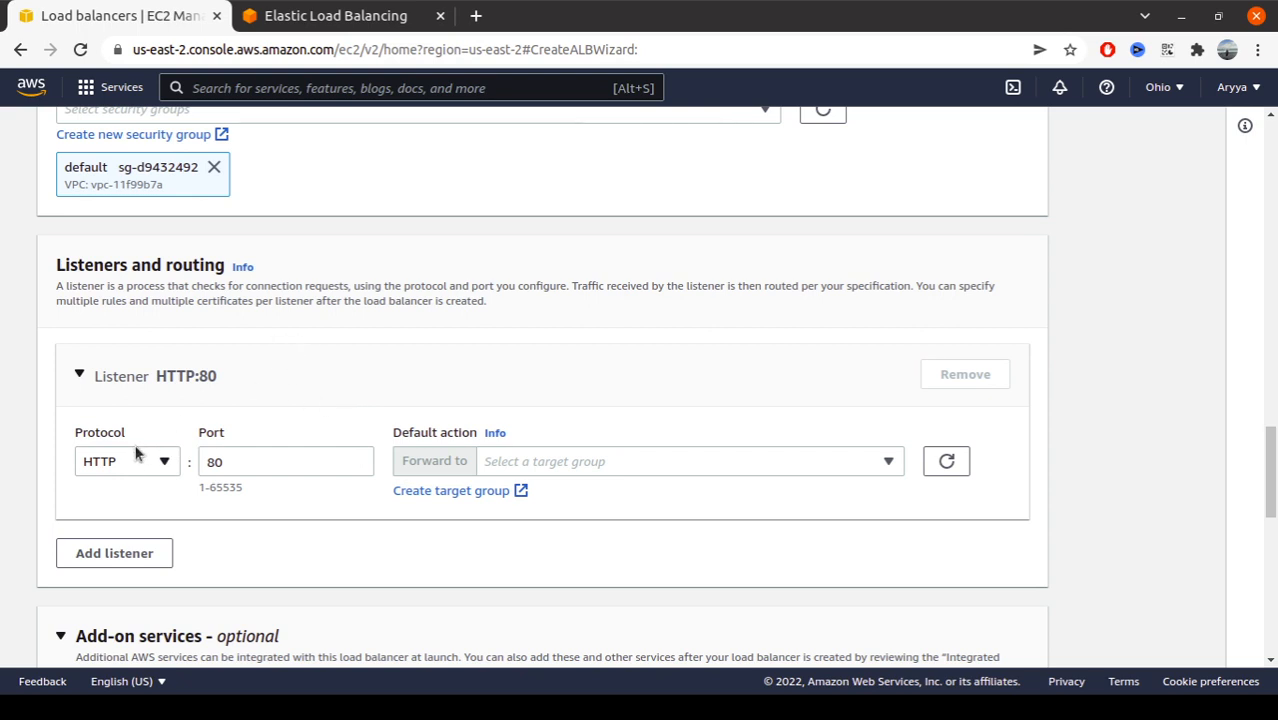
click(246, 461)
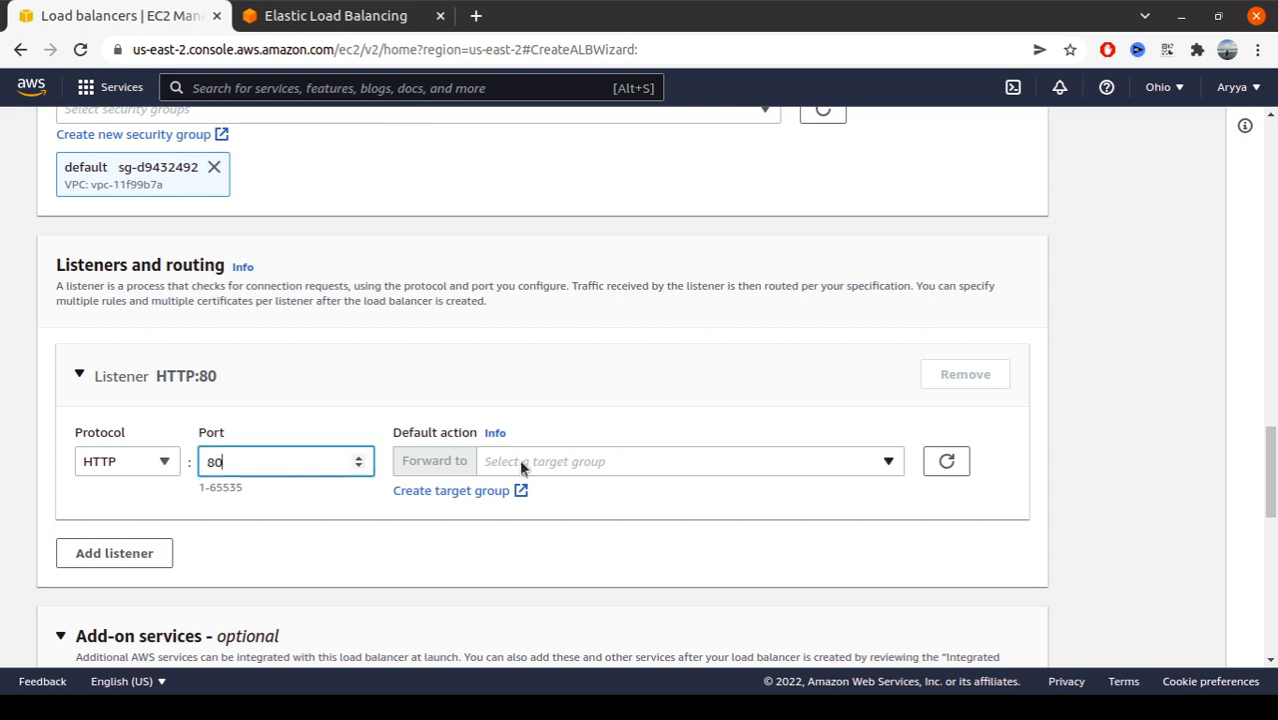
click(887, 461)
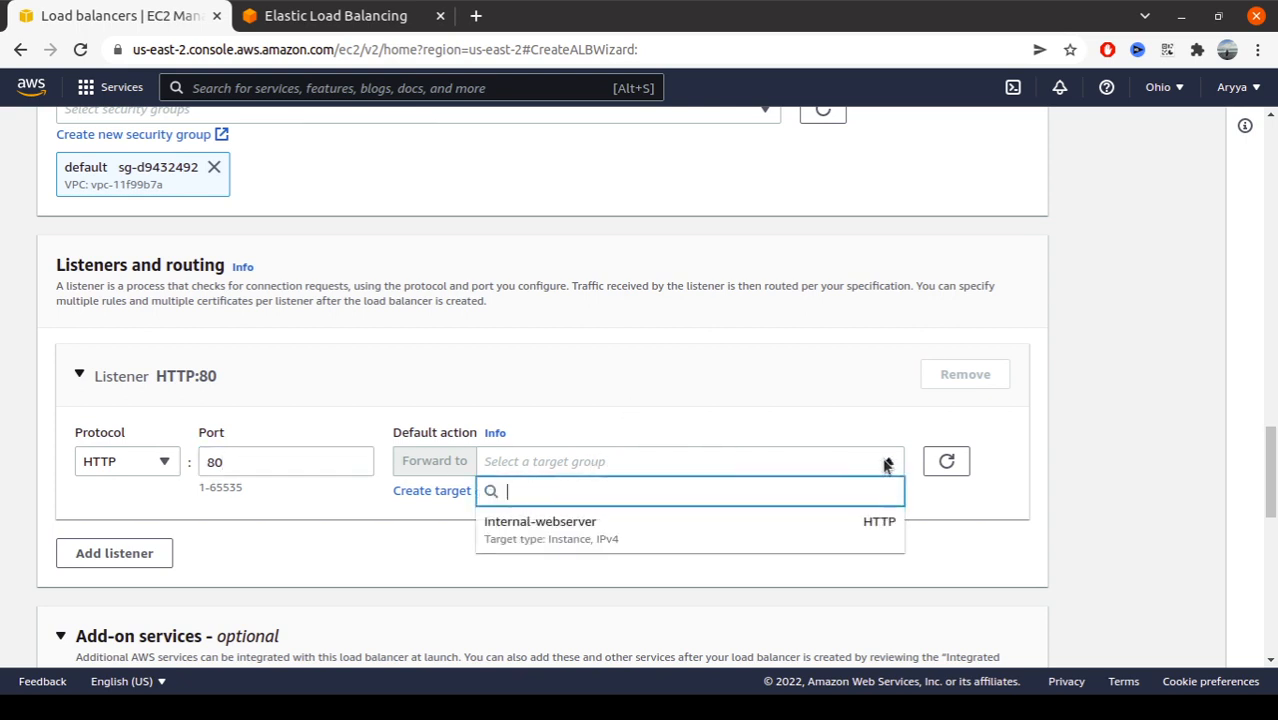
click(563, 526)
Leave add-on services and tags empty, review the configuration summary, and try to create the load balancer.
scroll(635, 357, down, 5)
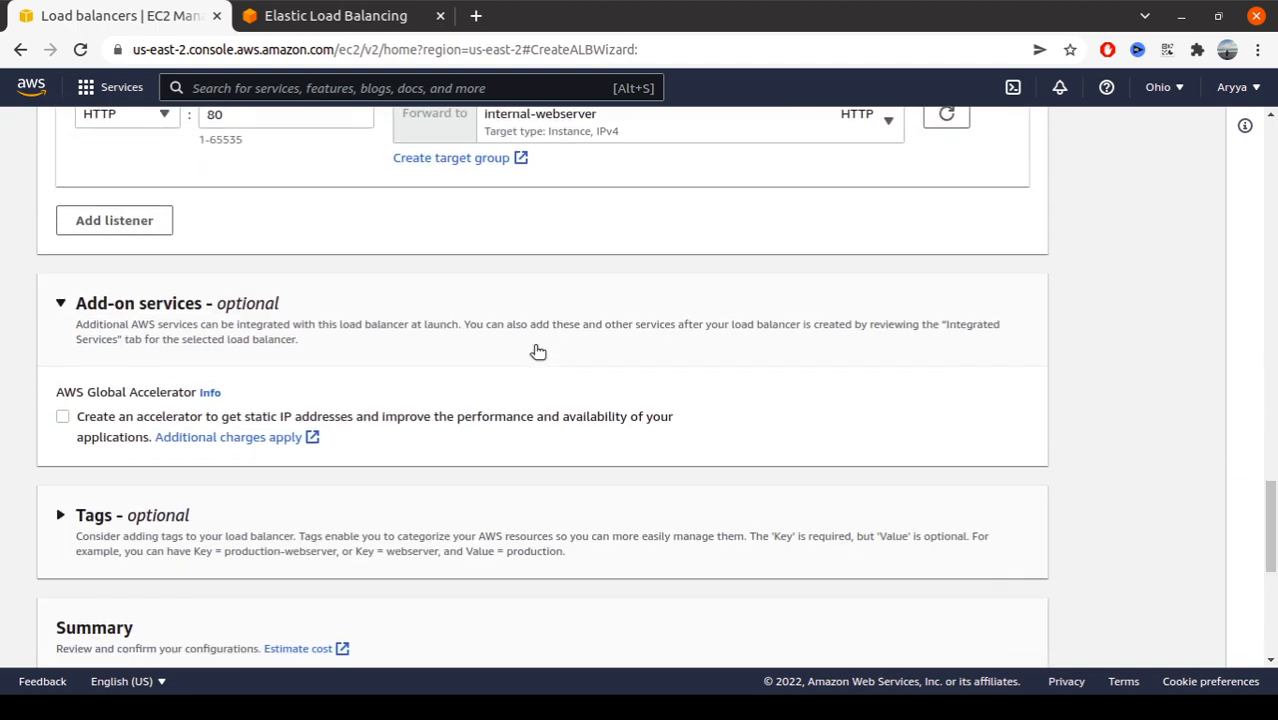
scroll(160, 320, down, 2)
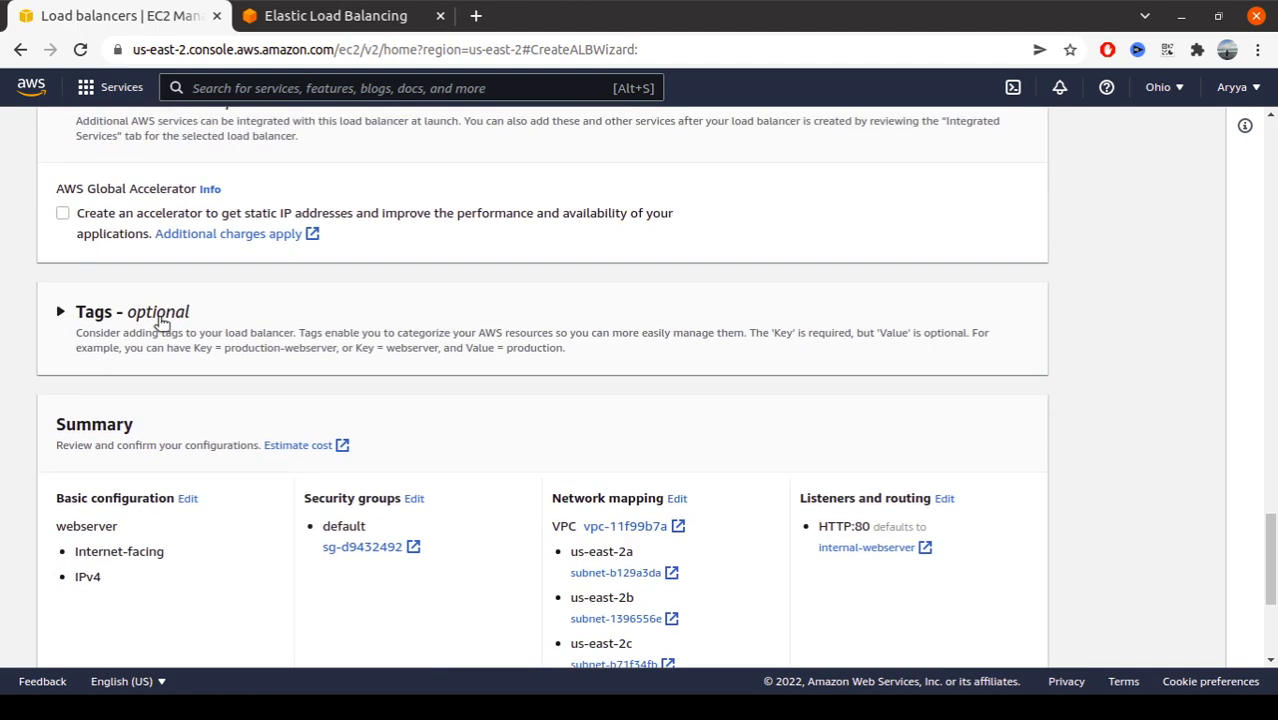
scroll(190, 390, down, 4)
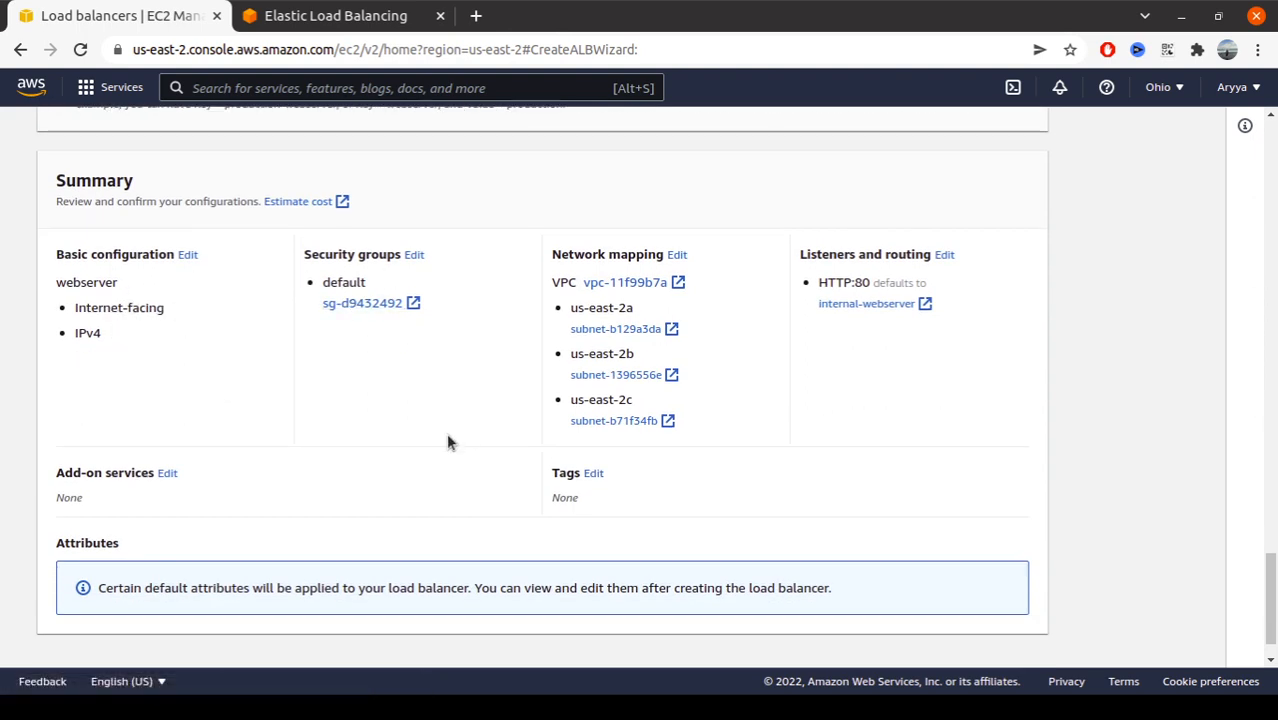
scroll(530, 410, down, 1)
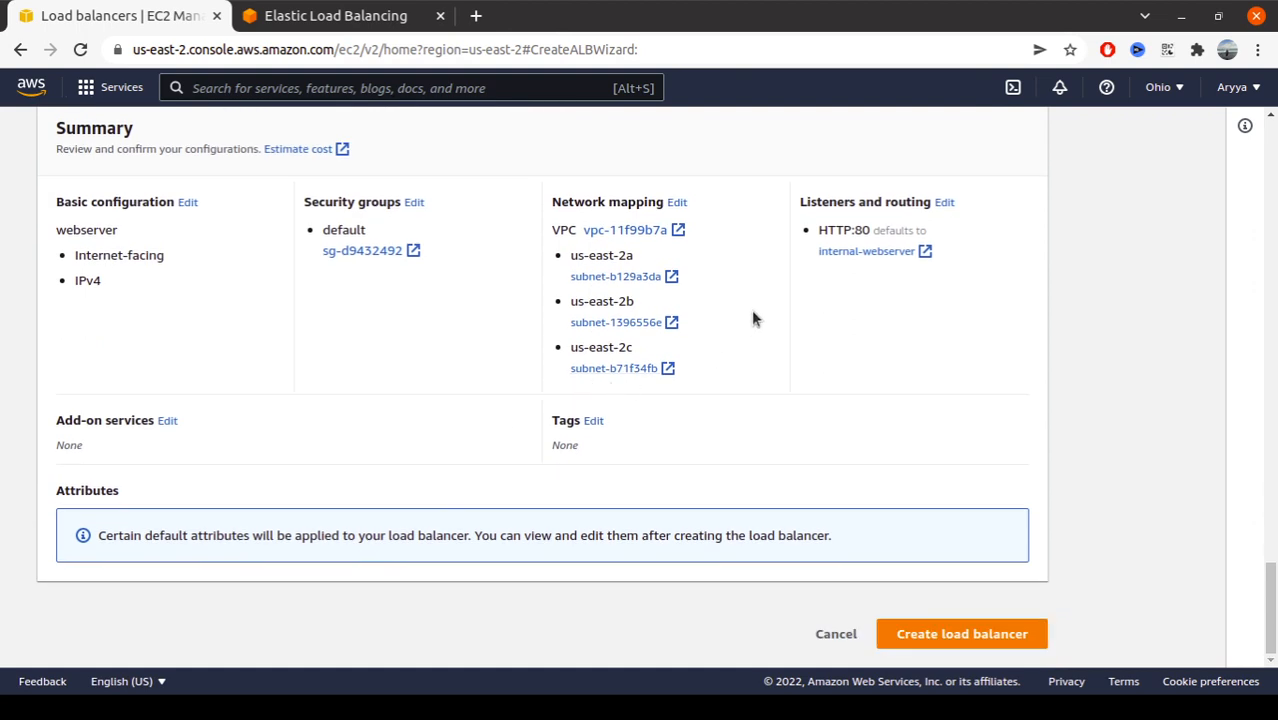
click(981, 631)
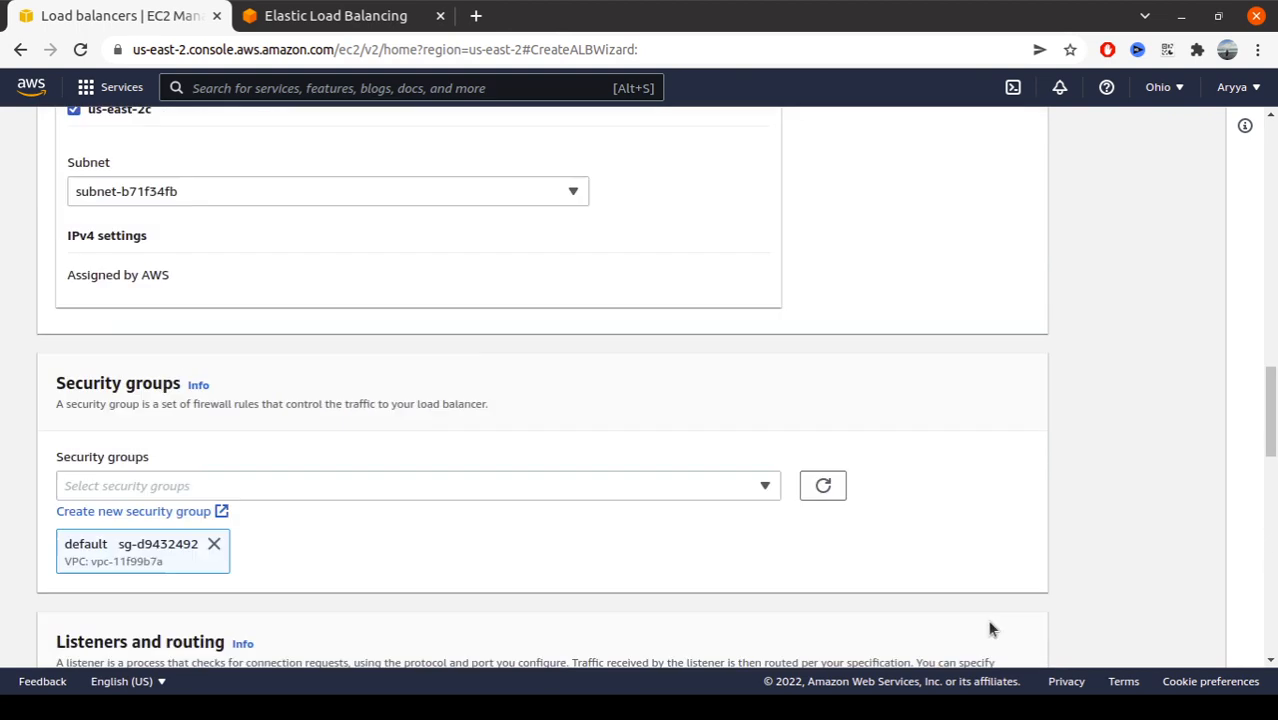
Extend the load balancer name webserver with a hyphen and the account owner's first name.
click(166, 369)
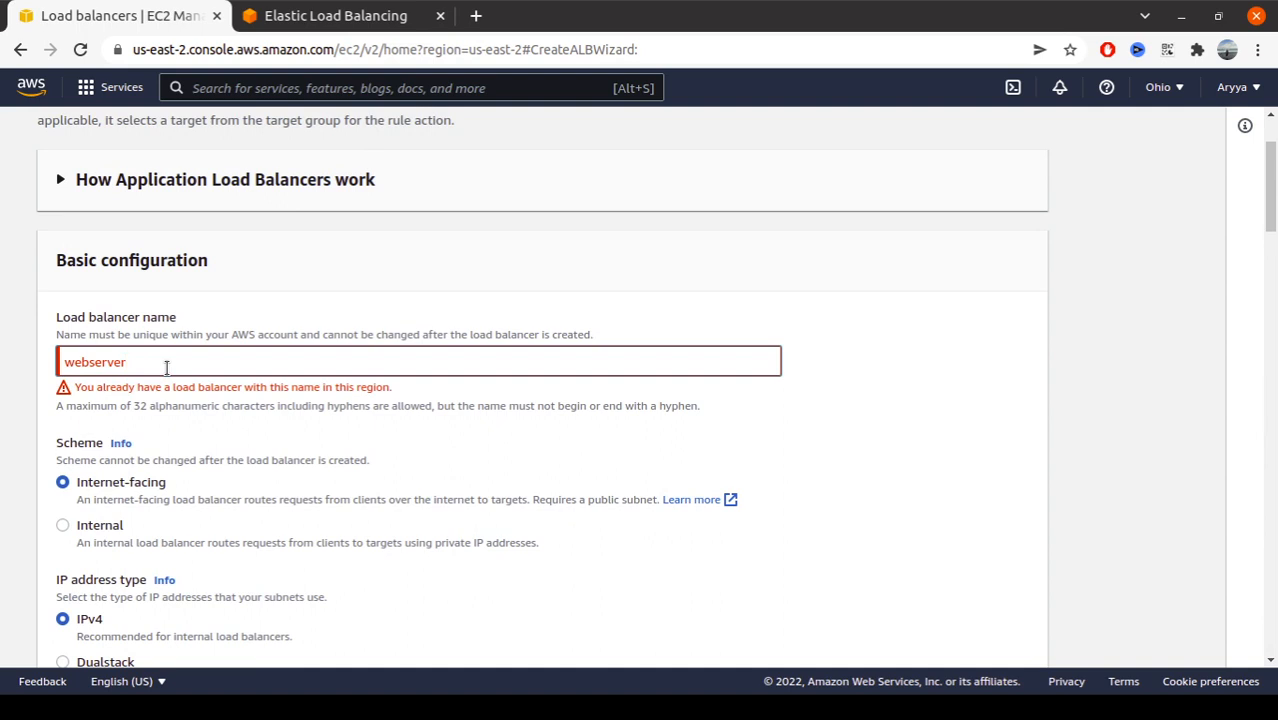
text(-)
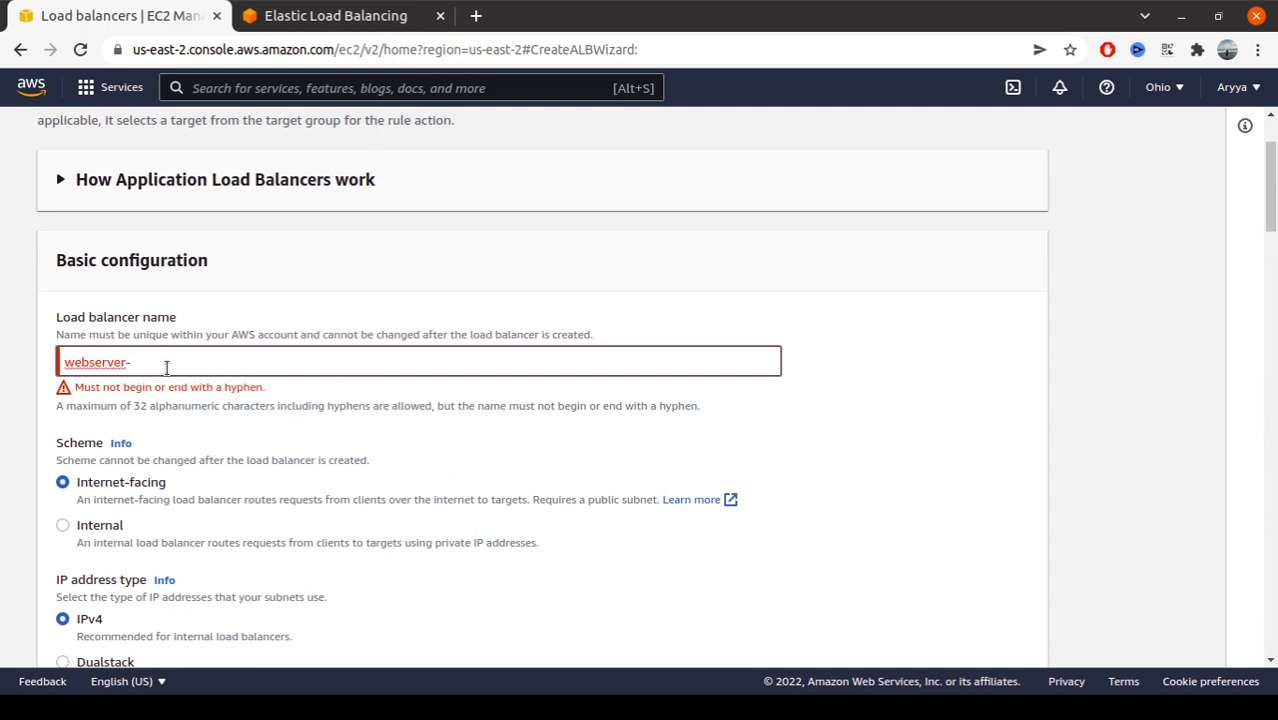
text(a)
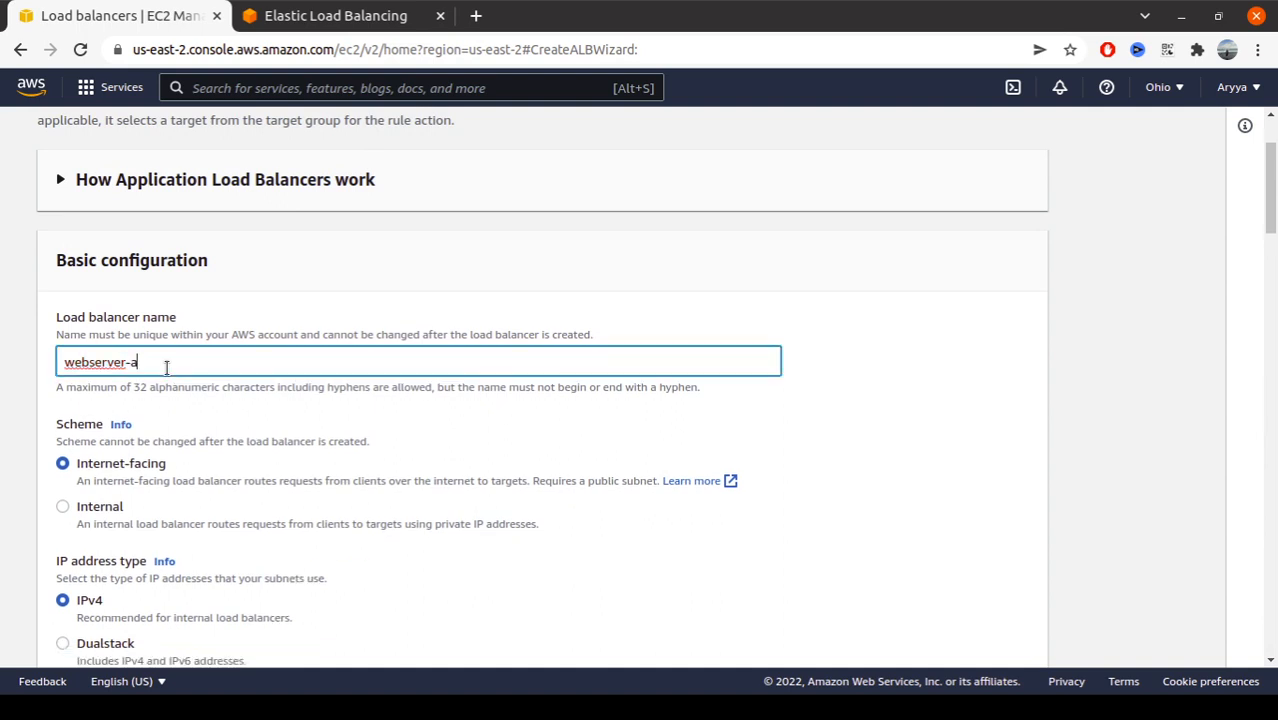
key(BackSpace)
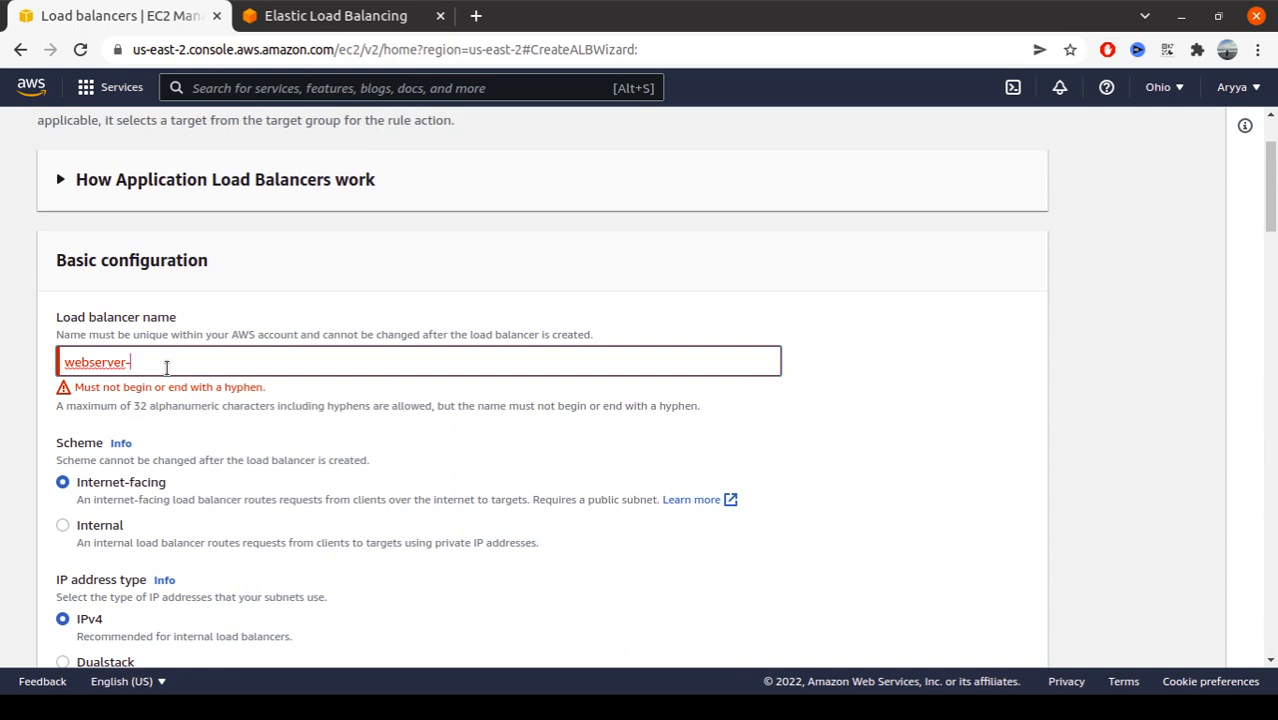
text(aryya)
click(379, 277)
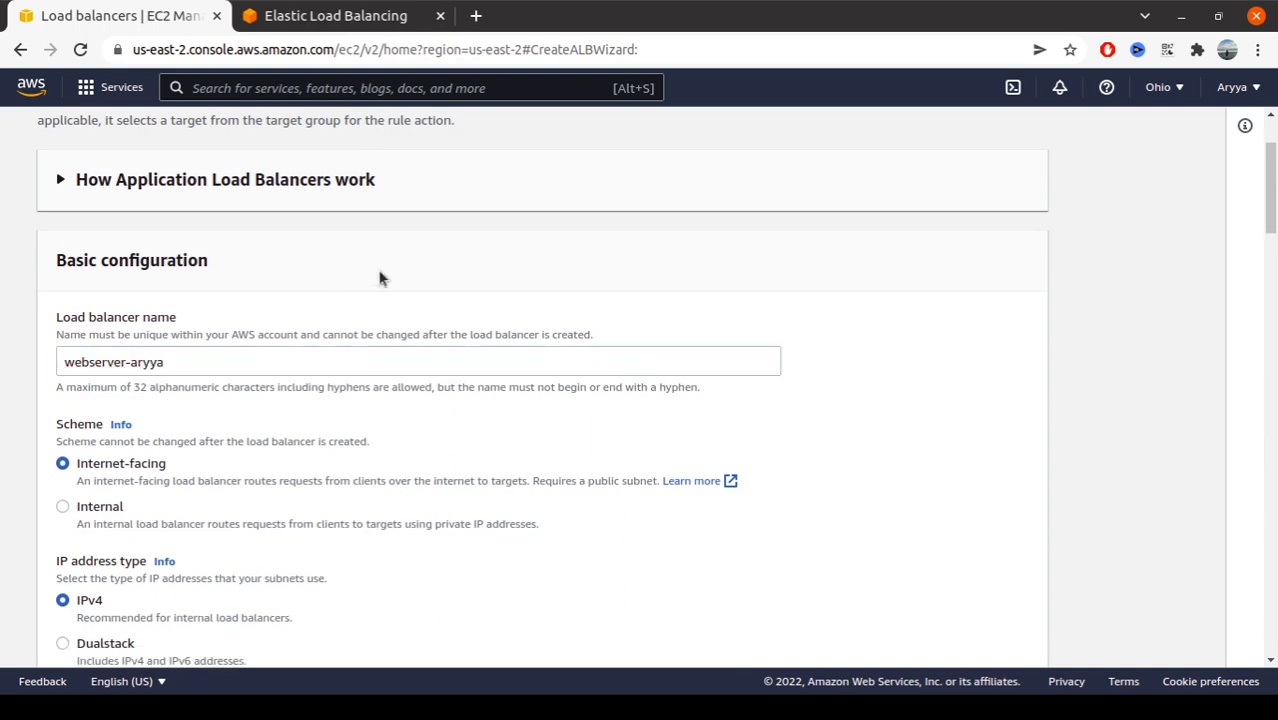
Submit the renamed Application Load Balancer for creation with all other settings kept.
scroll(575, 291, down, 4)
scroll(575, 291, down, 20)
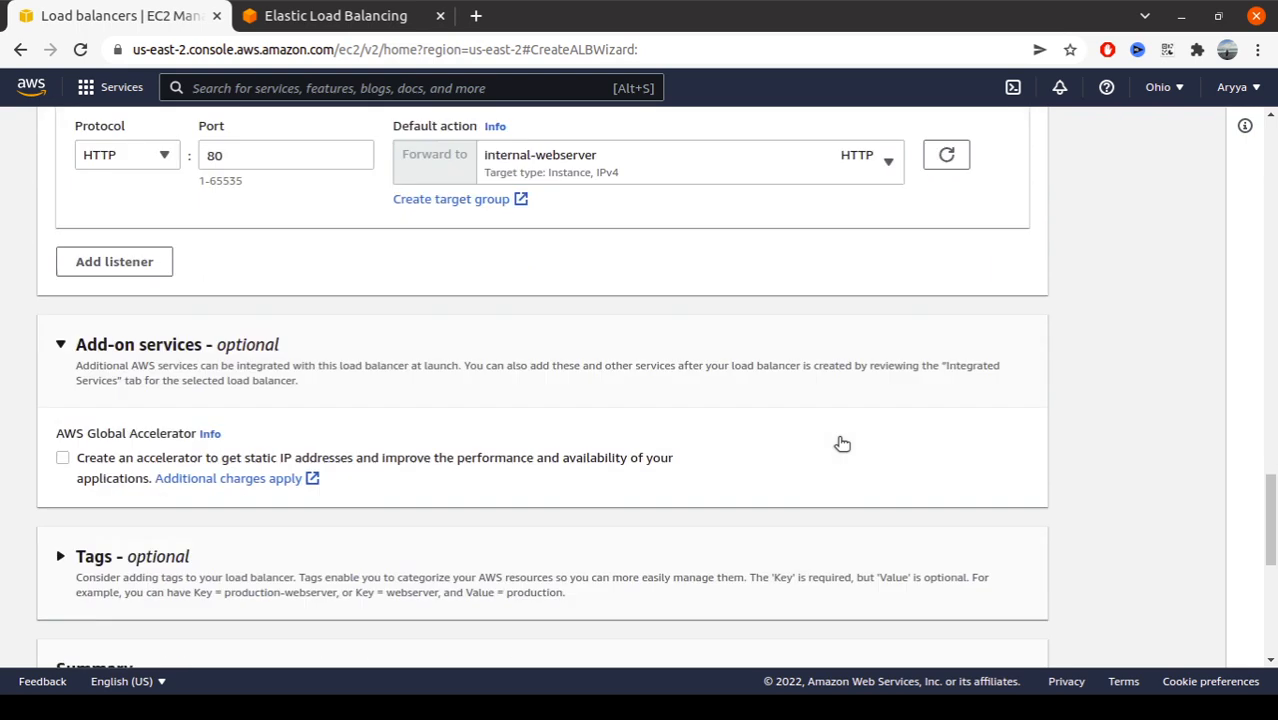
scroll(857, 464, down, 1)
click(990, 634)
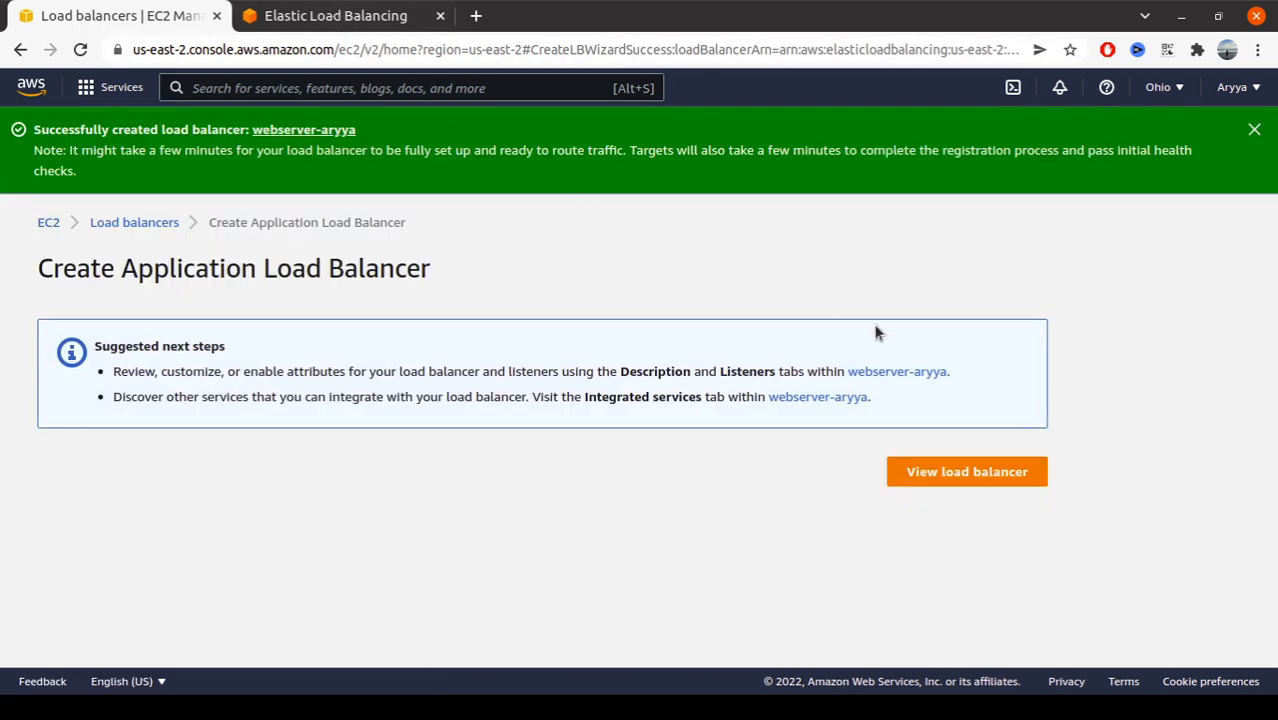
View the new load balancer and examine its state, DNS name and availability zones in the description.
click(969, 478)
scroll(100, 500, down, 3)
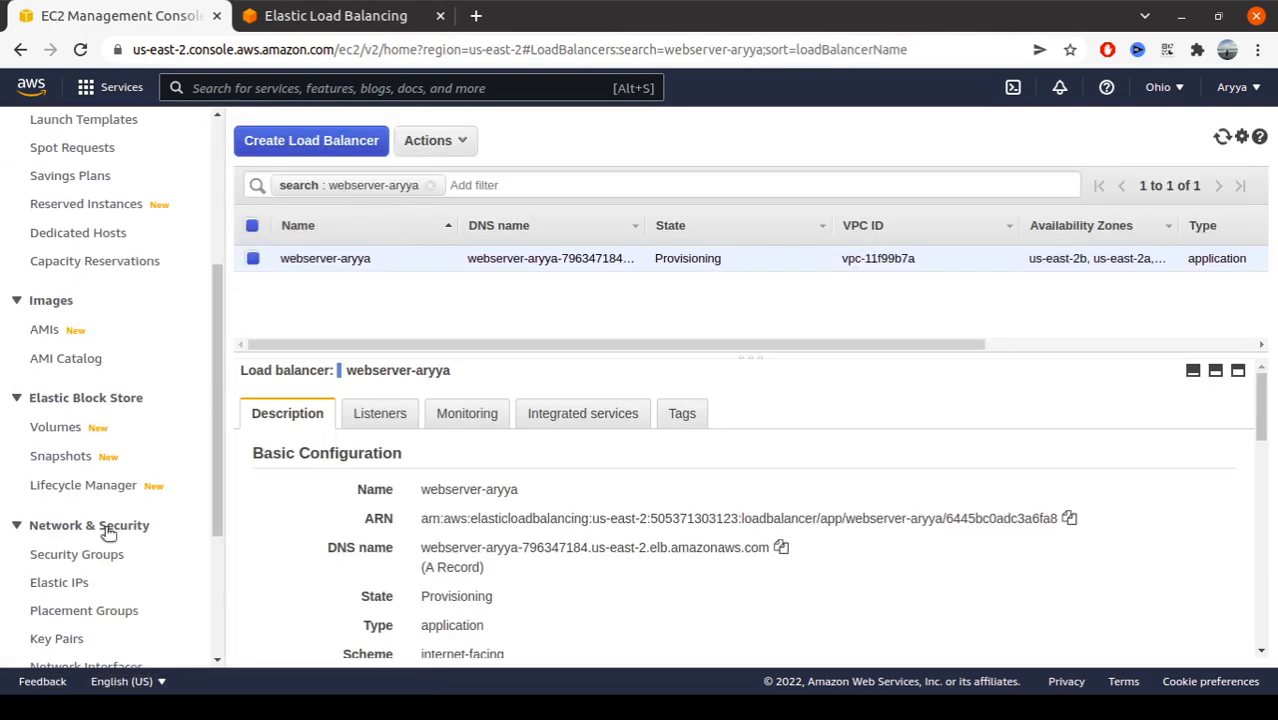
scroll(490, 421, down, 1)
scroll(490, 421, down, 3)
scroll(145, 370, down, 3)
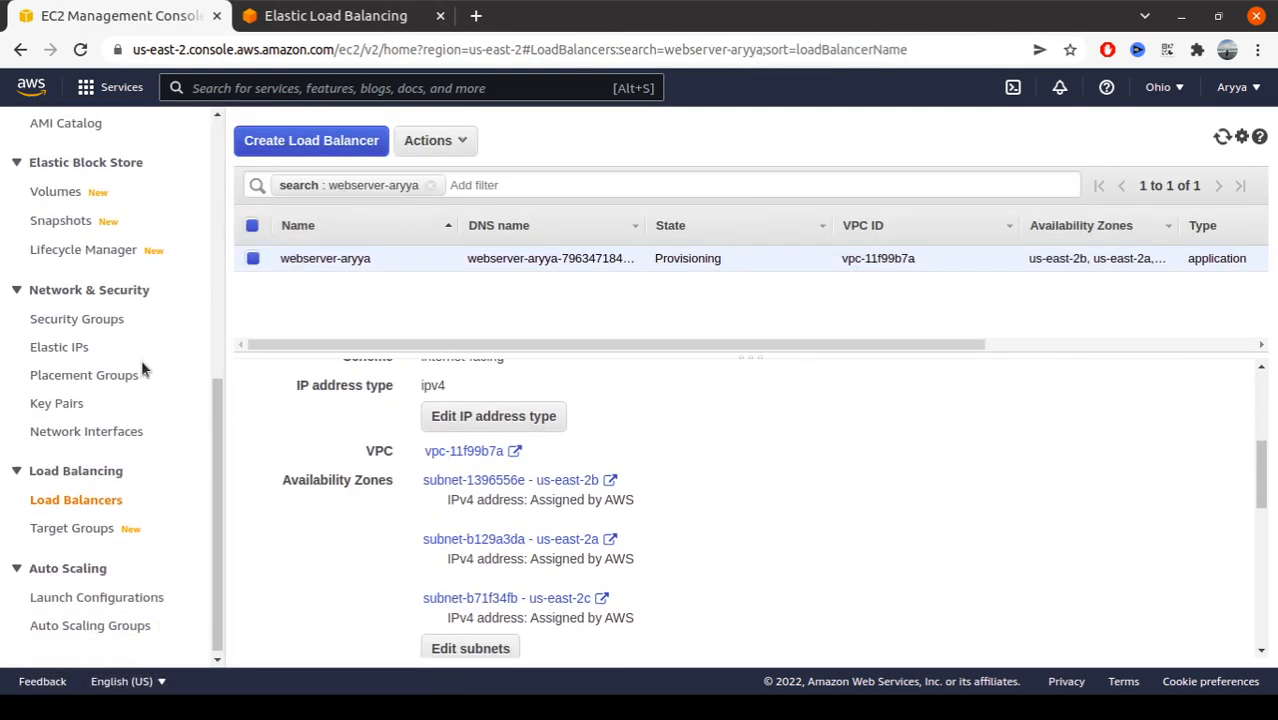
Open the internal-webserver target group and refresh its registered targets to check their health status.
click(75, 522)
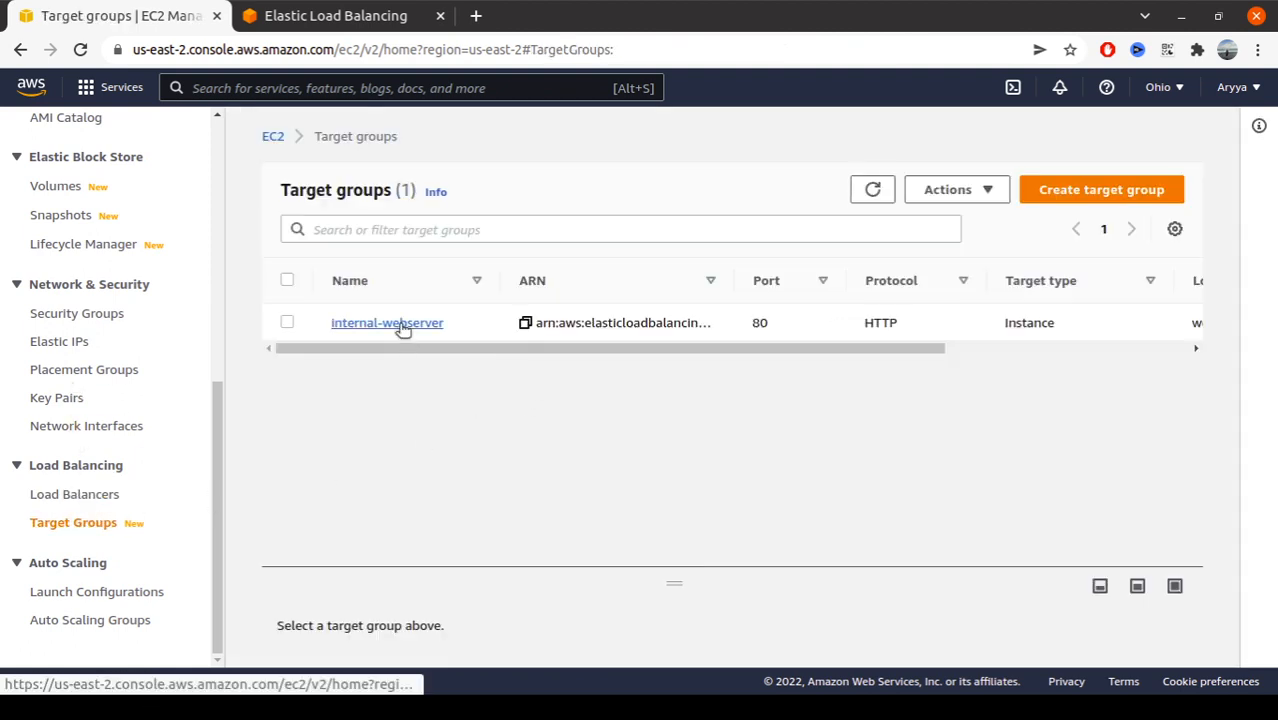
click(401, 328)
scroll(448, 496, down, 2)
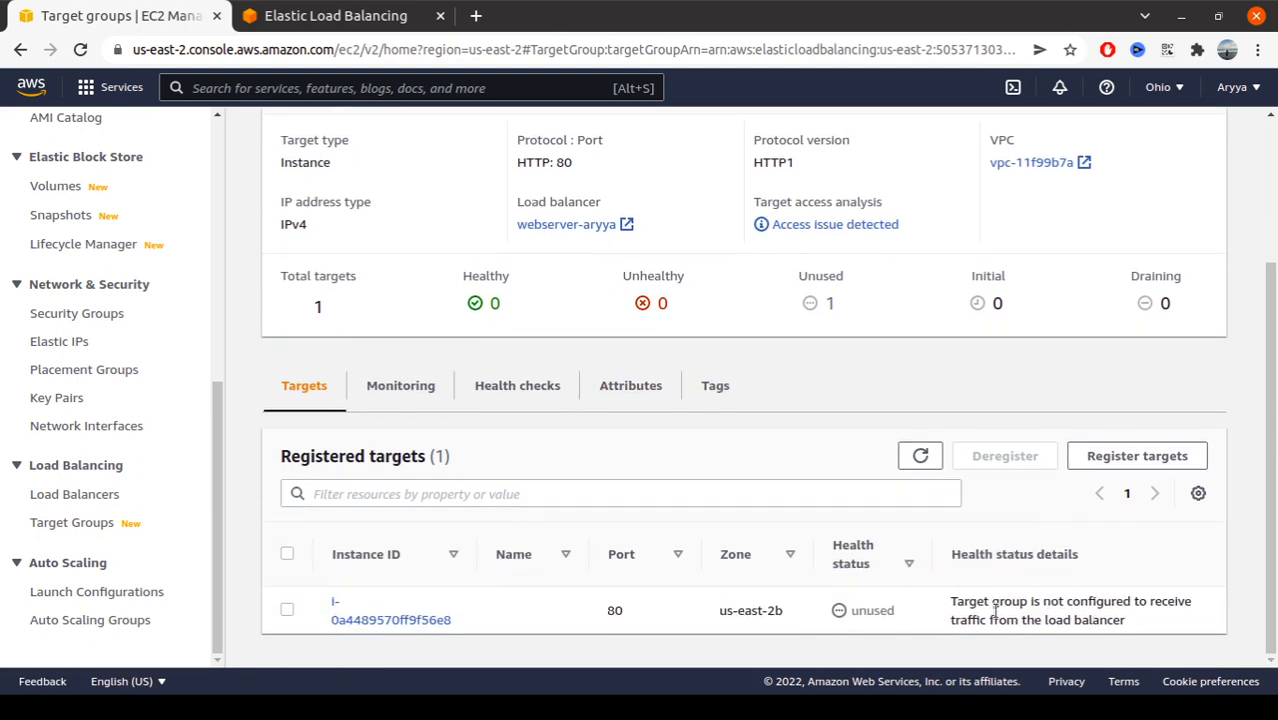
click(921, 457)
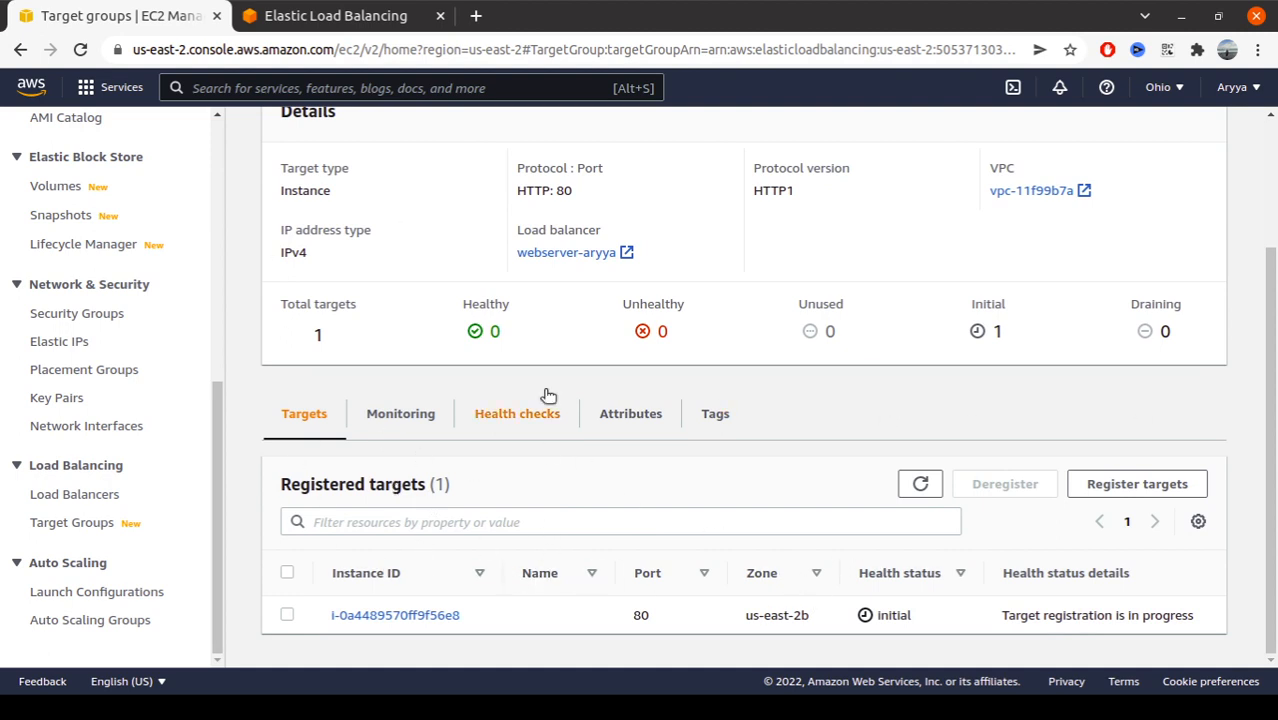
Open the instance registered in the target group and select its public IPv4 address in the instance list.
click(422, 615)
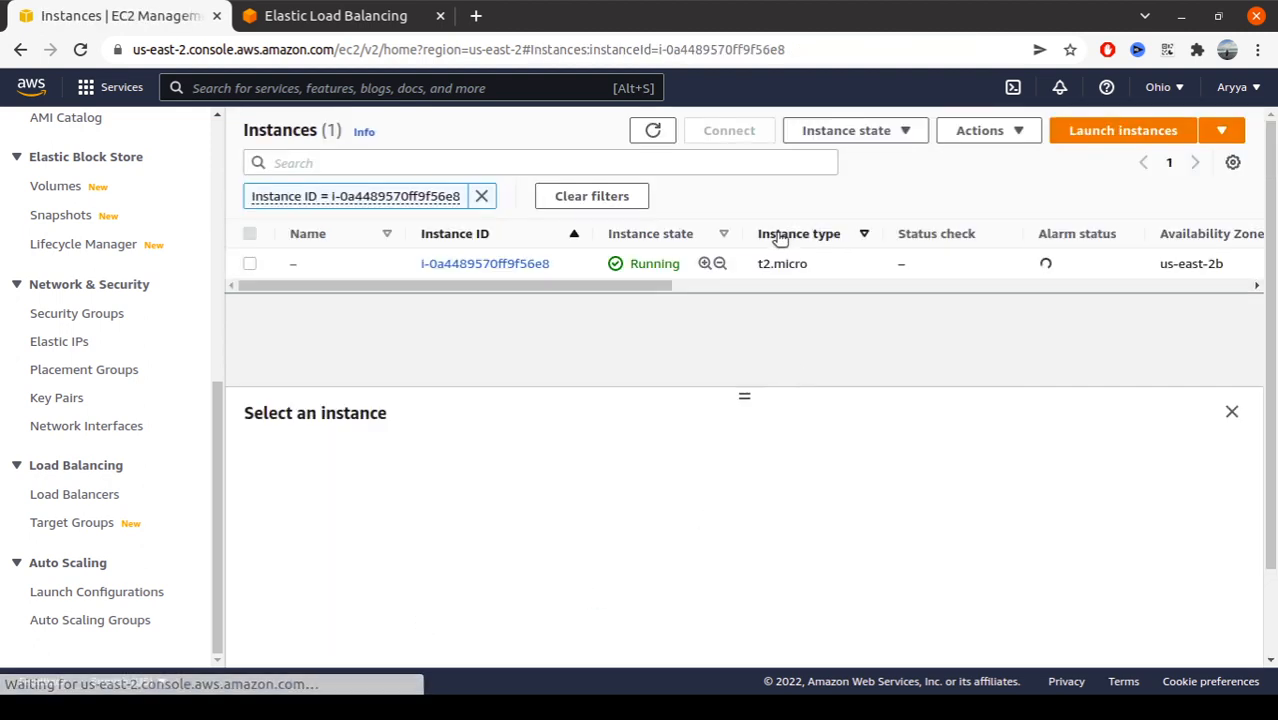
drag(664, 286, 910, 288)
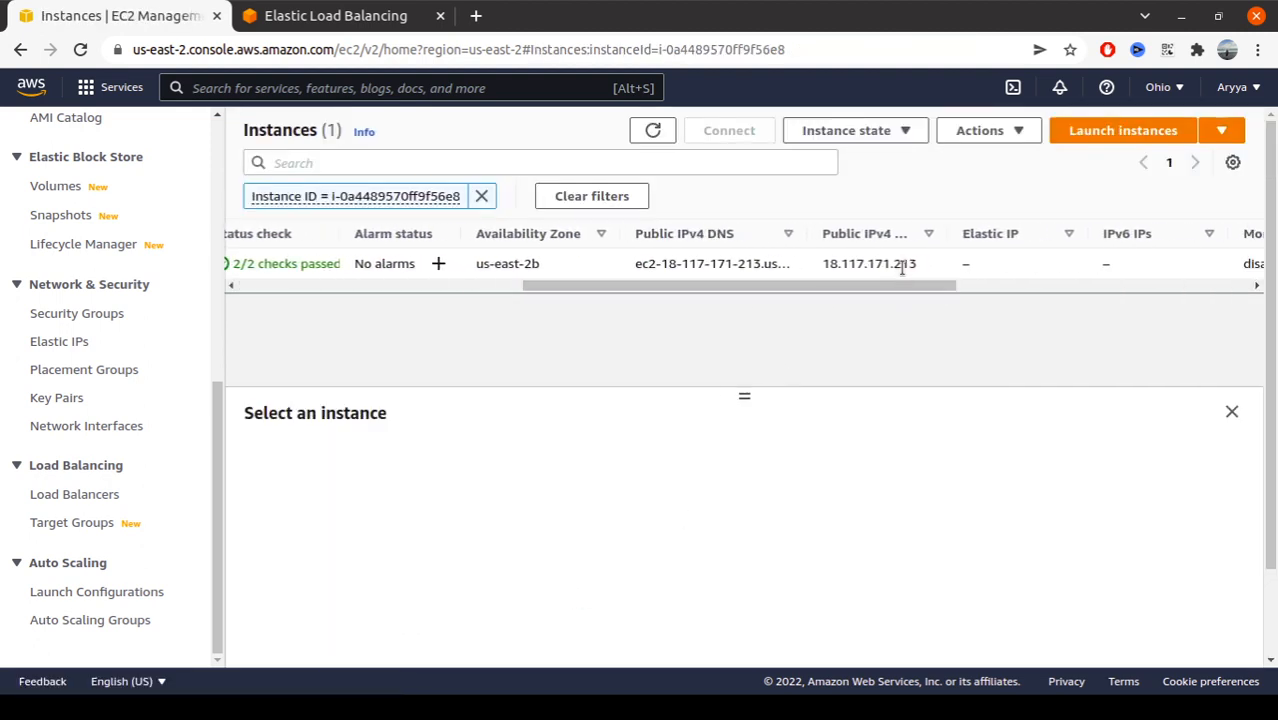
double_click(880, 263)
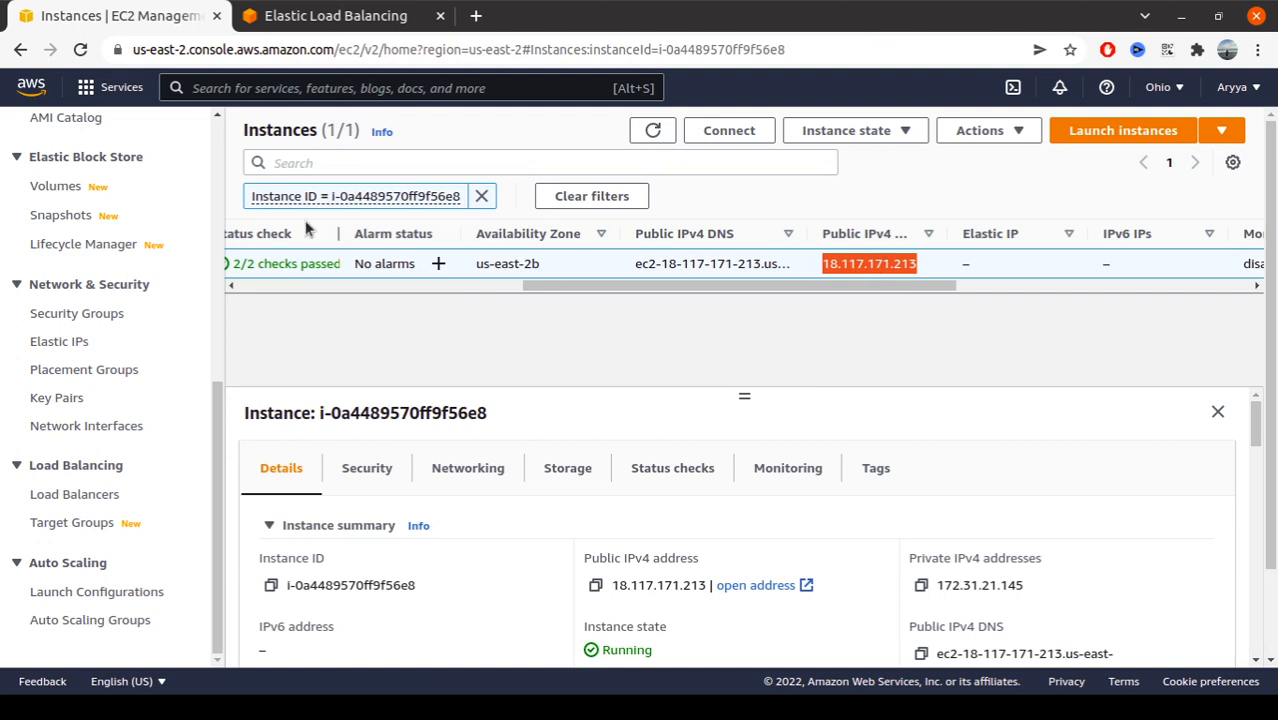
Return to the internal-webserver target group and refresh its registered targets repeatedly to check the health status.
click(20, 49)
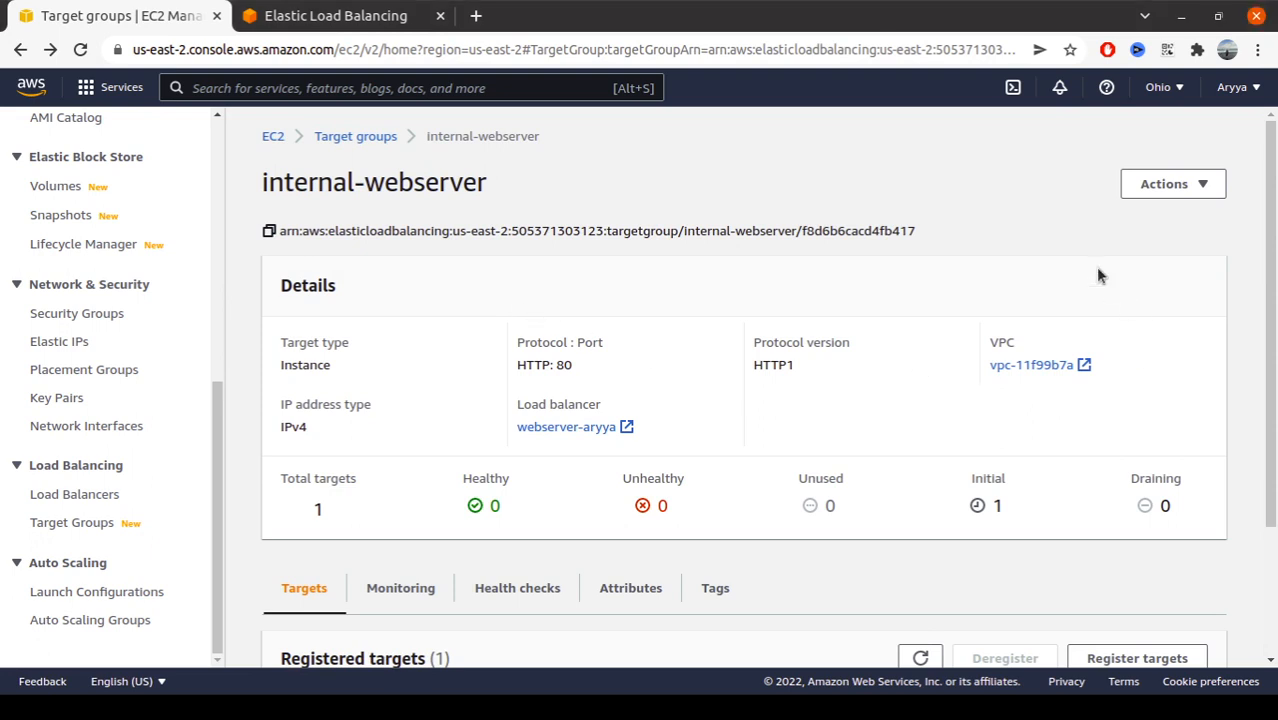
scroll(918, 428, down, 2)
click(920, 486)
scroll(748, 396, down, 2)
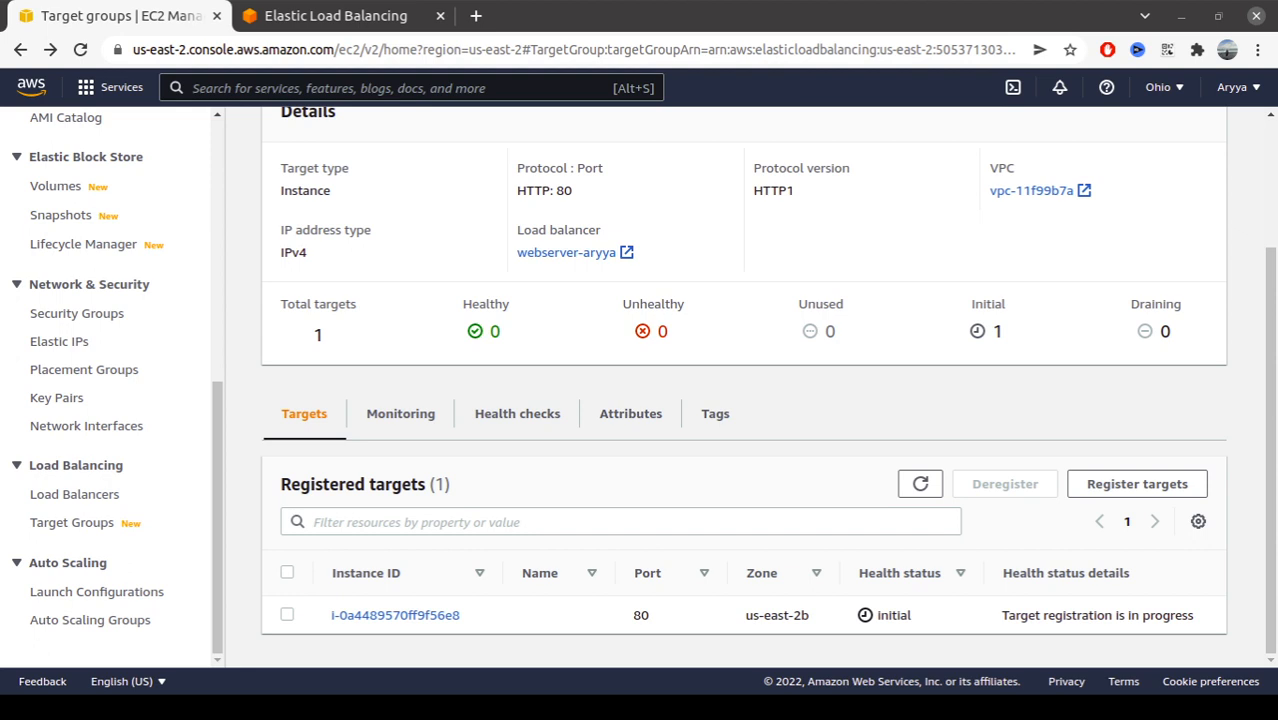
click(920, 484)
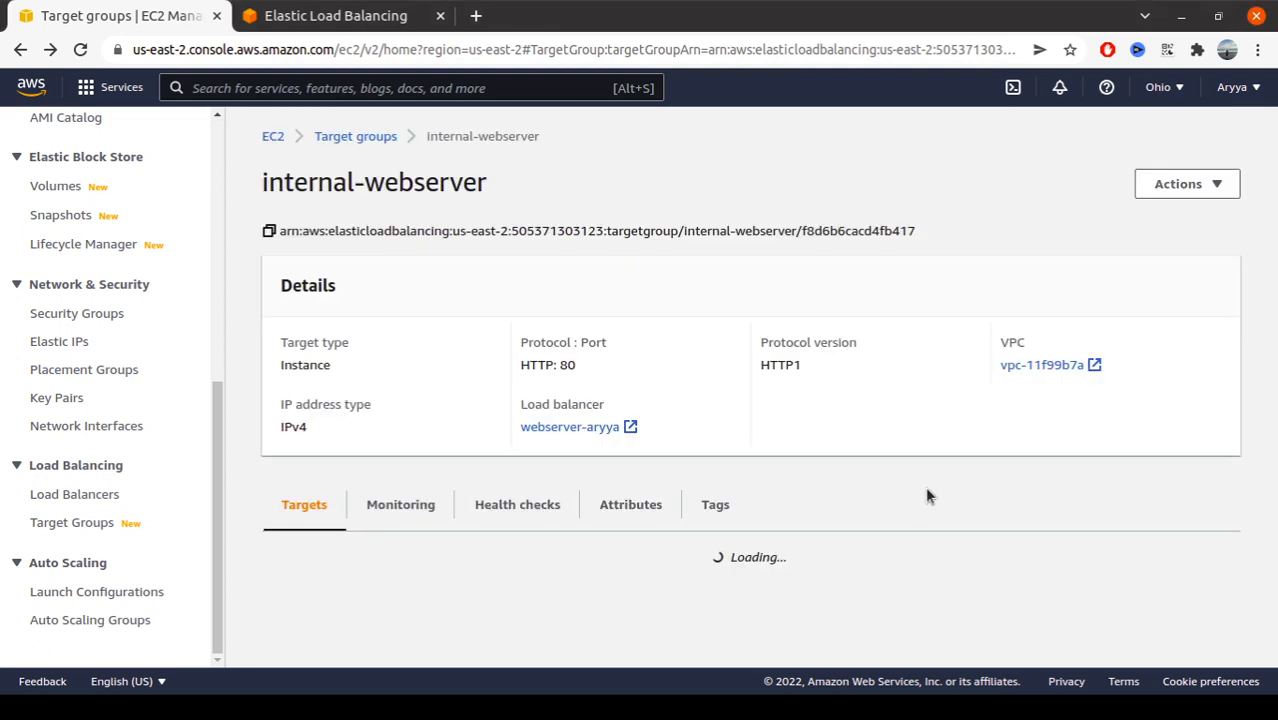
scroll(796, 516, down, 2)
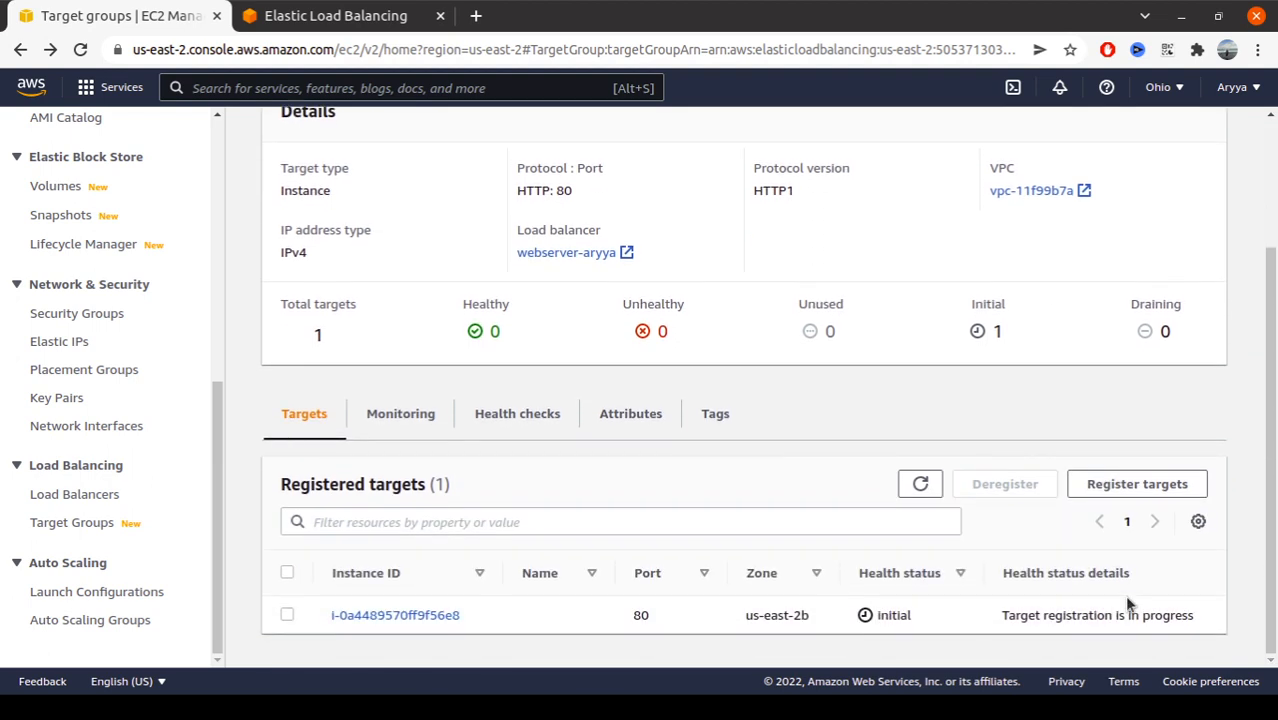
scroll(345, 340, up, 2)
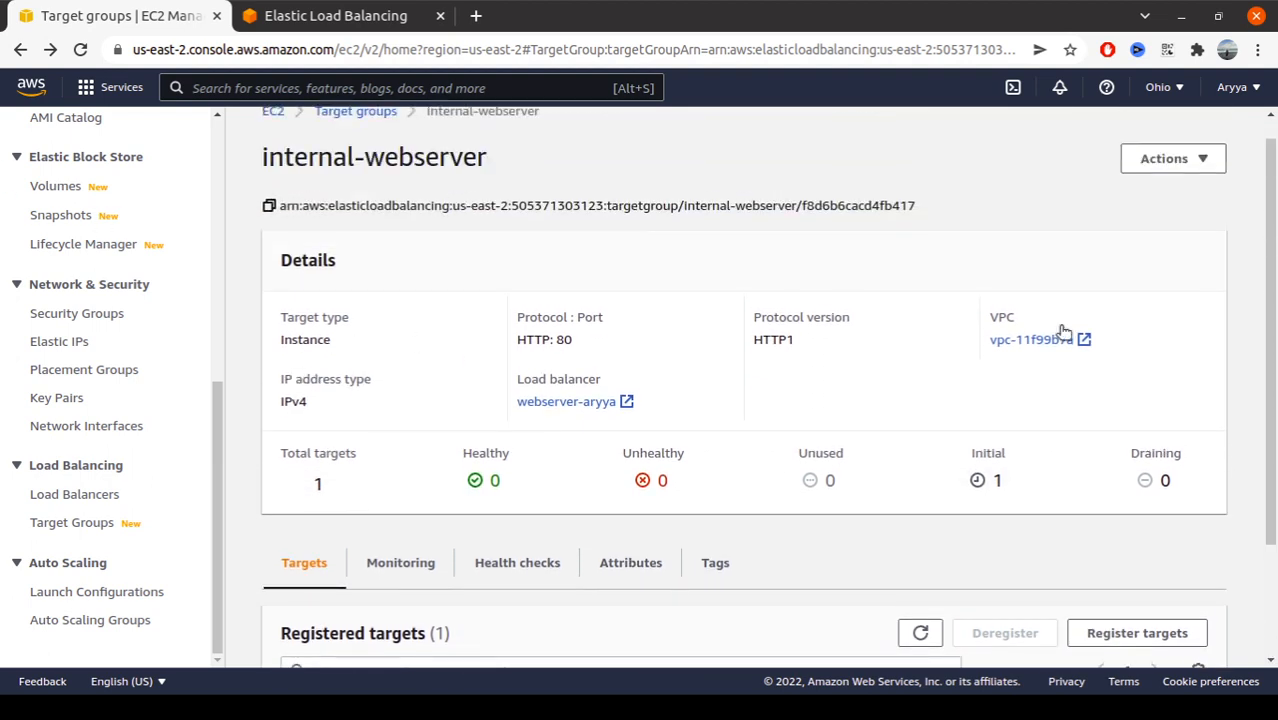
scroll(297, 259, up, 1)
Open the Instances list in a separate browser tab and start launching a new instance by choosing an Amazon Machine Image.
scroll(106, 214, up, 5)
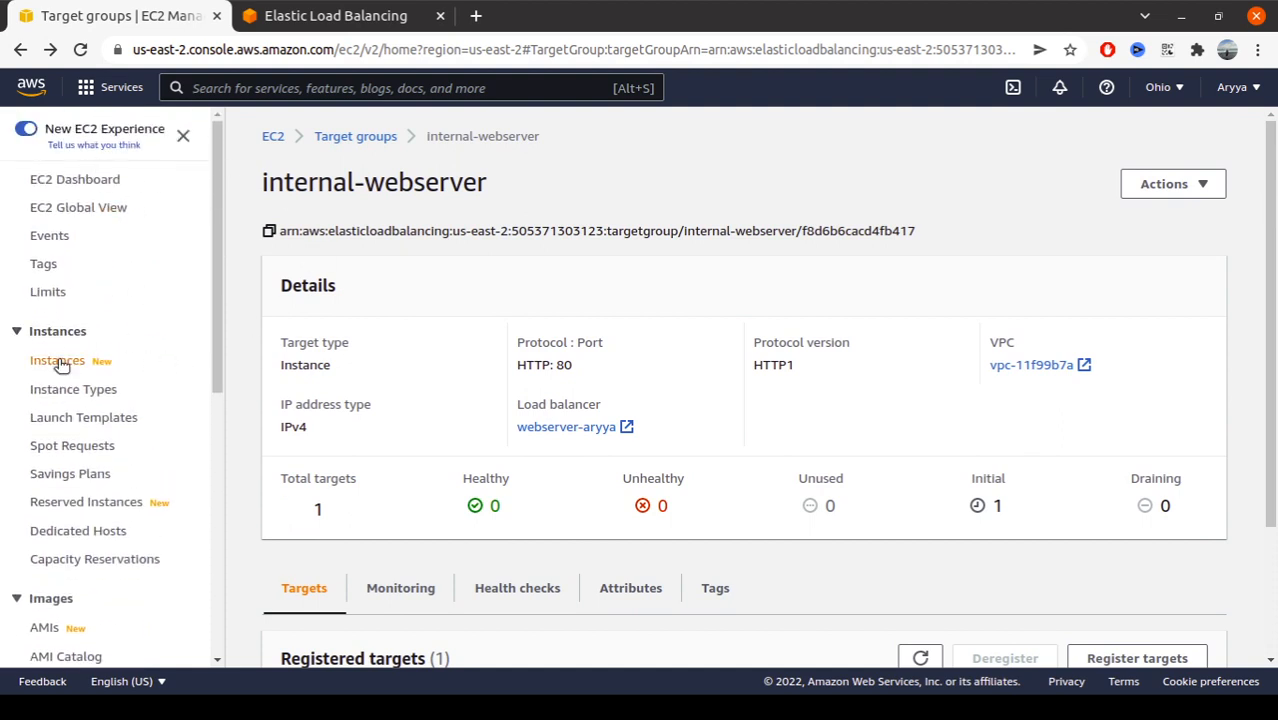
middle_click(63, 360)
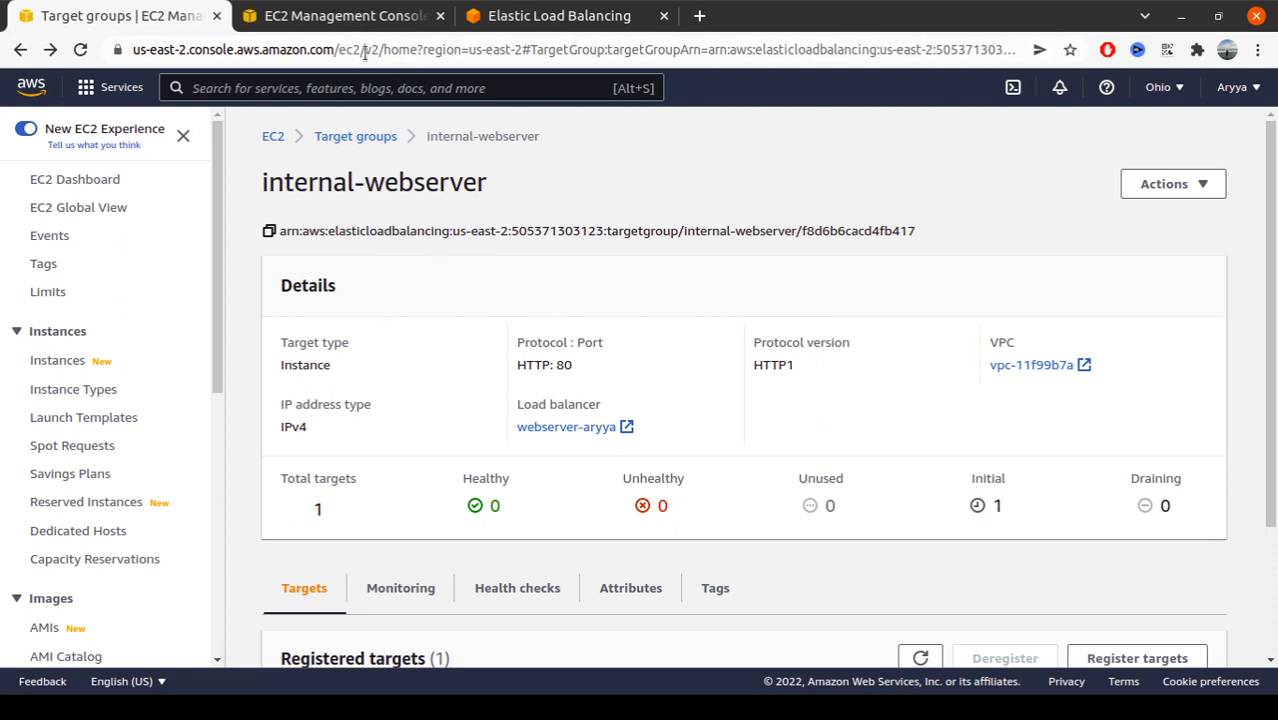
click(352, 18)
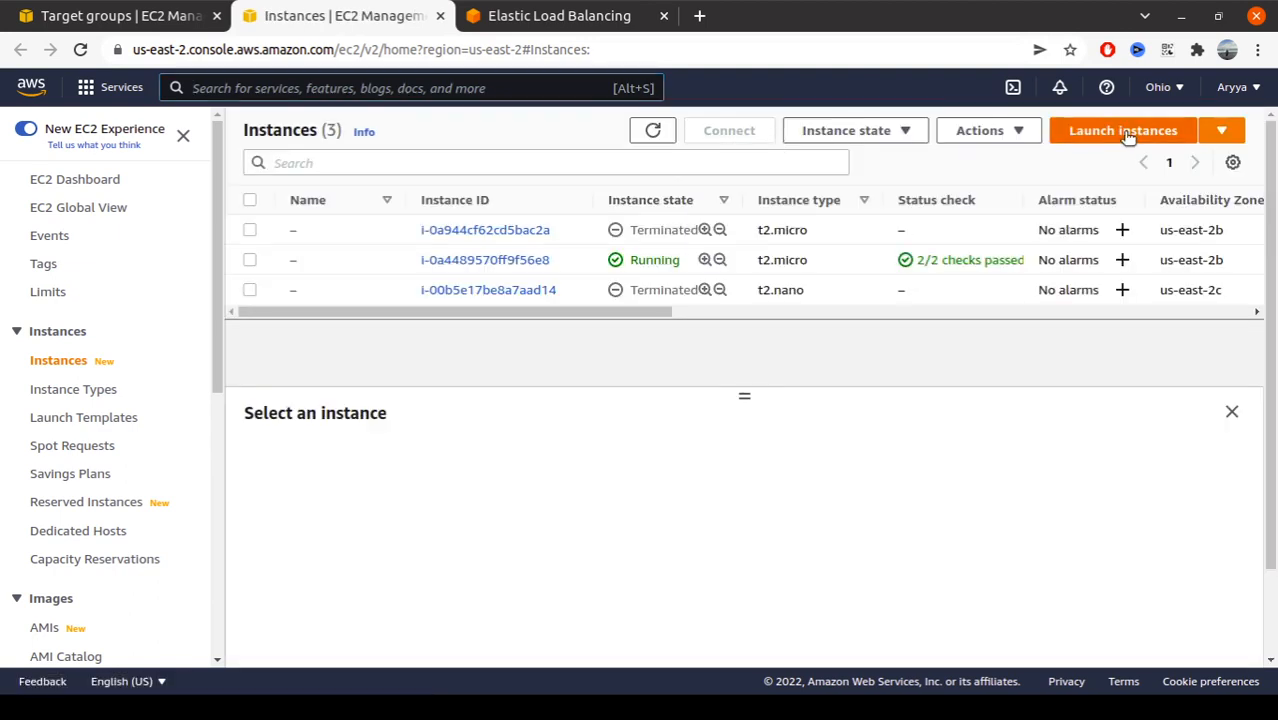
click(1128, 133)
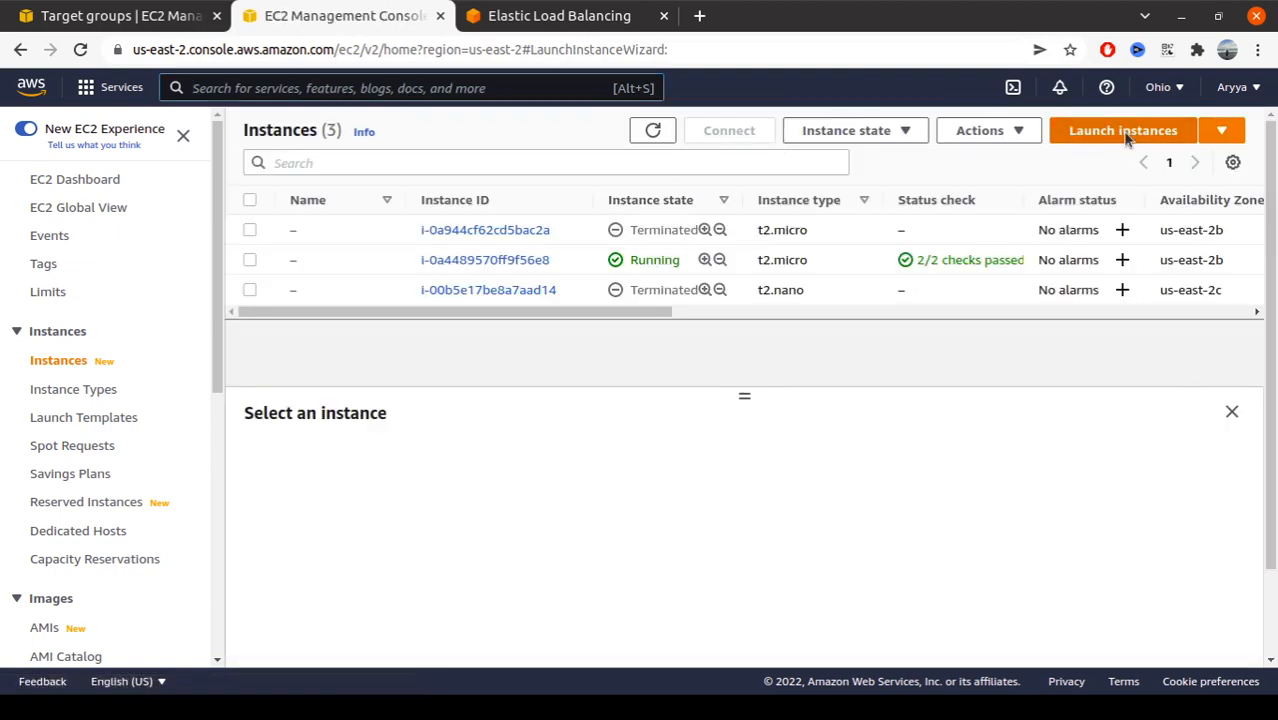
scroll(770, 390, down, 10)
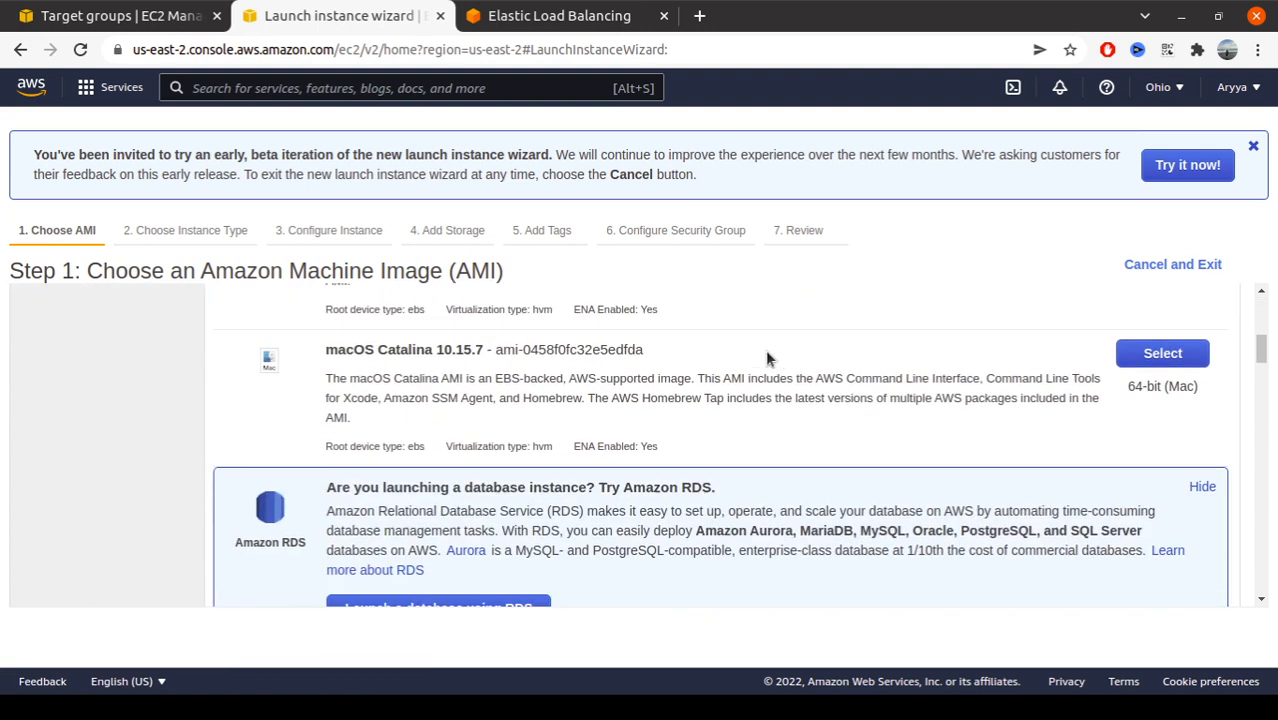
scroll(872, 388, down, 3)
click(1152, 322)
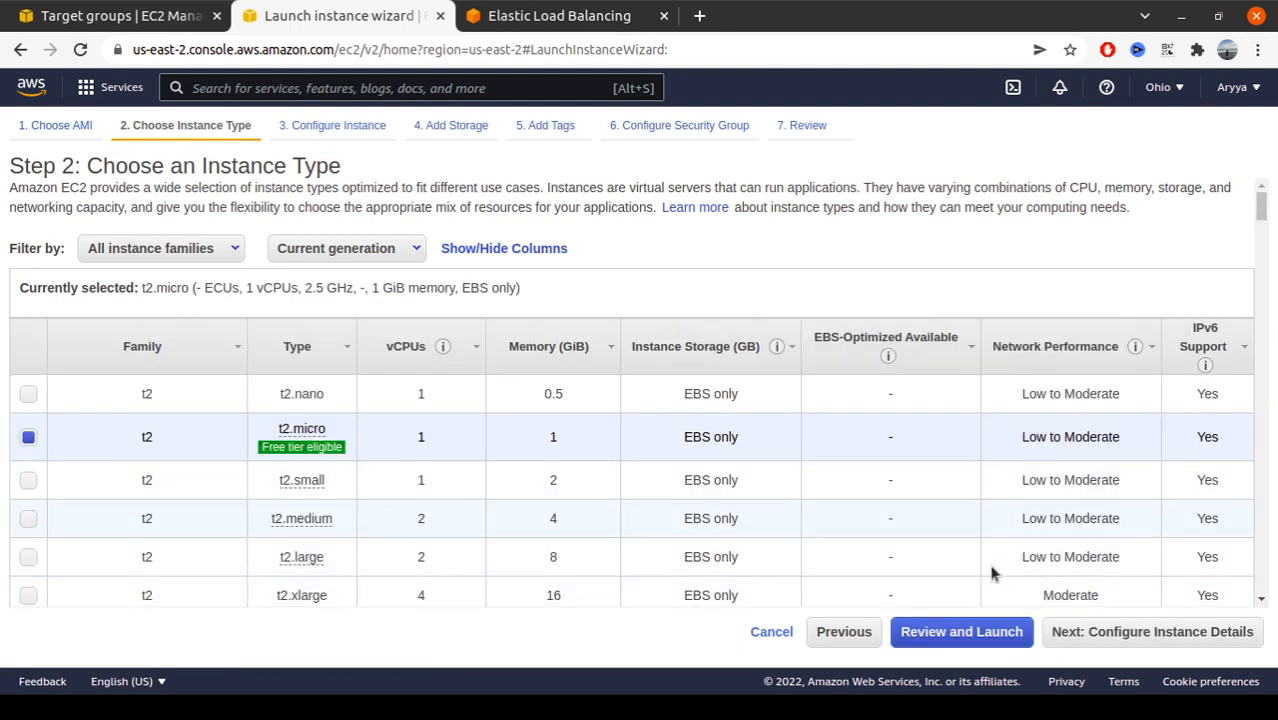
Keep the t2.micro instance type and the default instance details, 8 GiB gp2 root storage and tags for the new instance.
click(1082, 633)
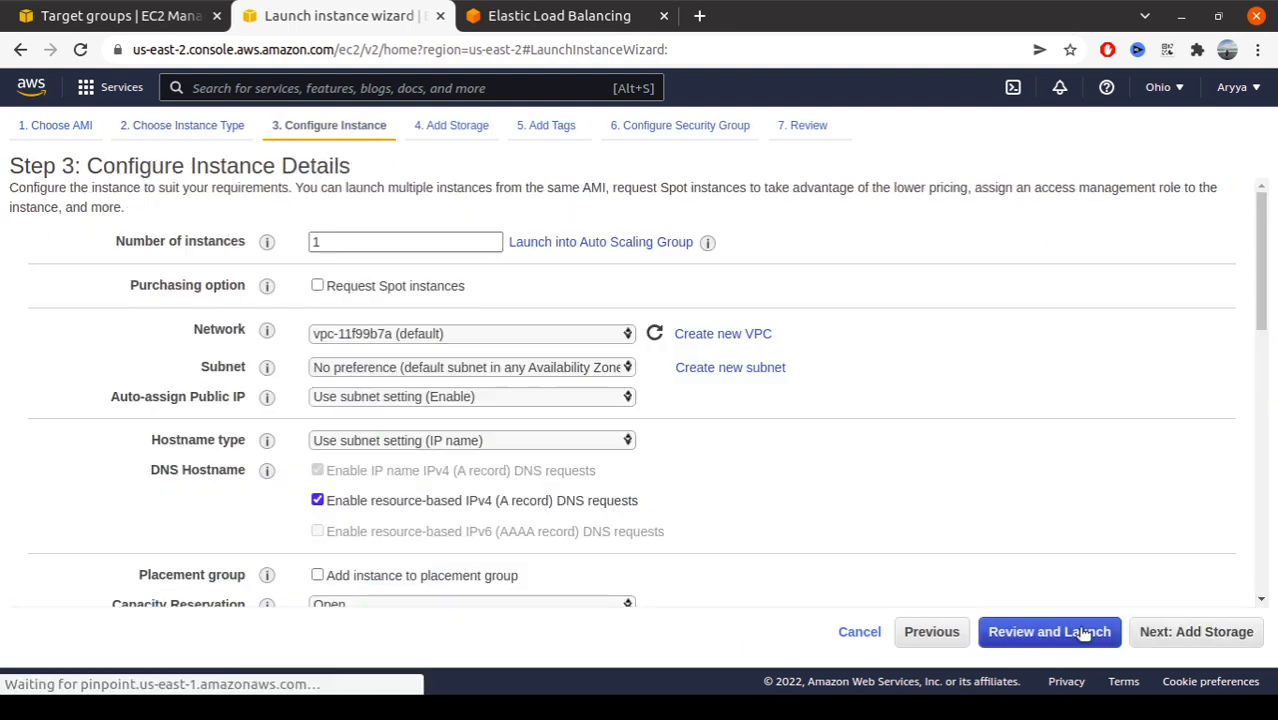
click(1165, 636)
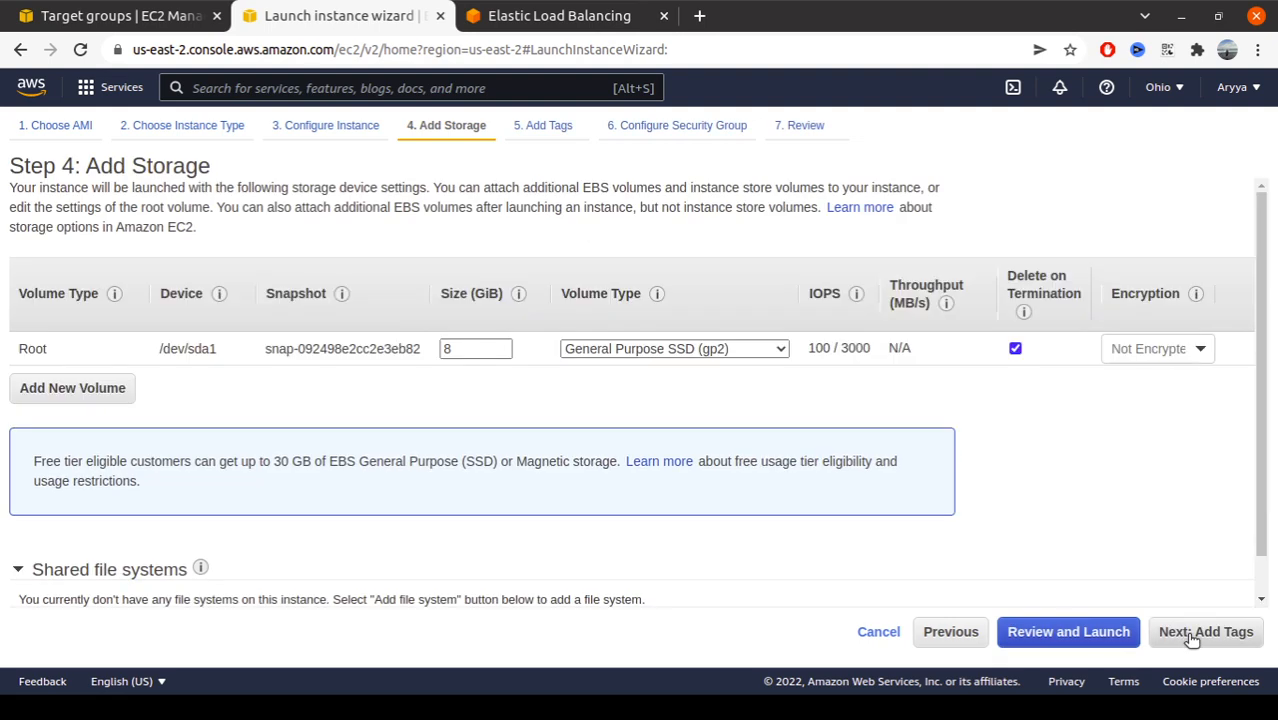
click(1190, 632)
click(1178, 638)
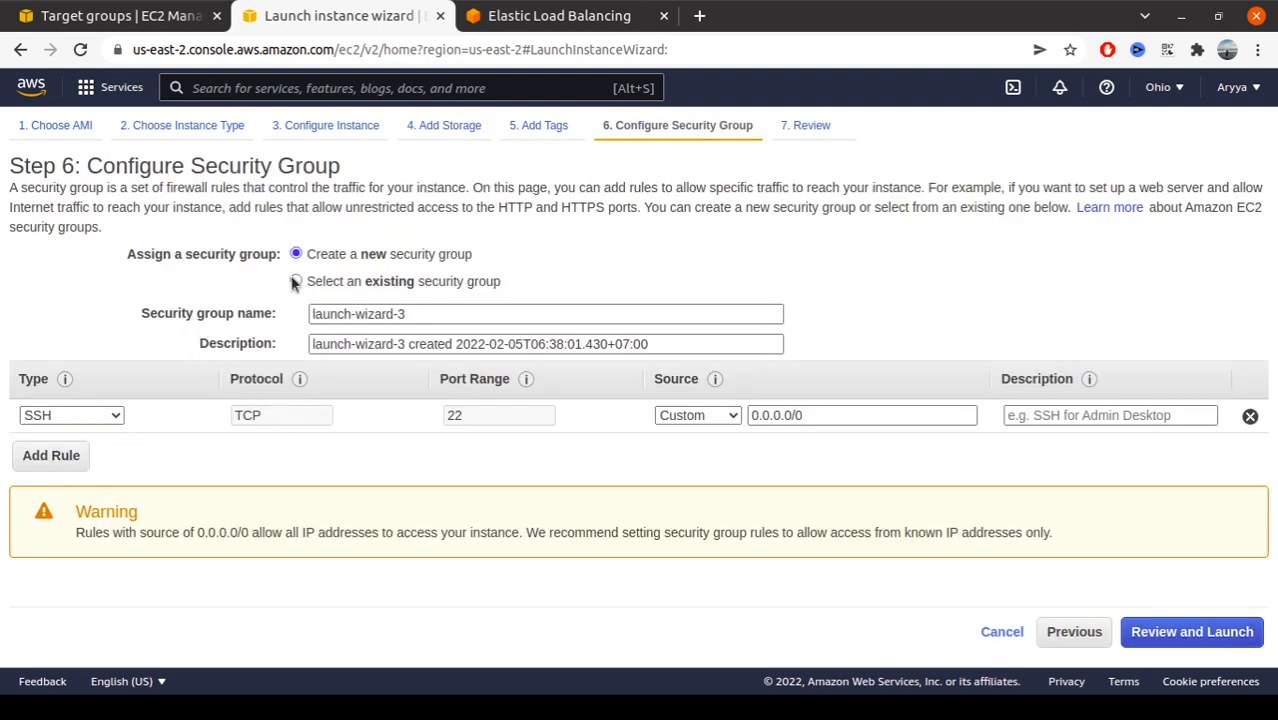
Assign the existing launch-wizard-2 security group and launch the instance with the existing personal RSA key pair, acknowledging access to its private key.
click(295, 282)
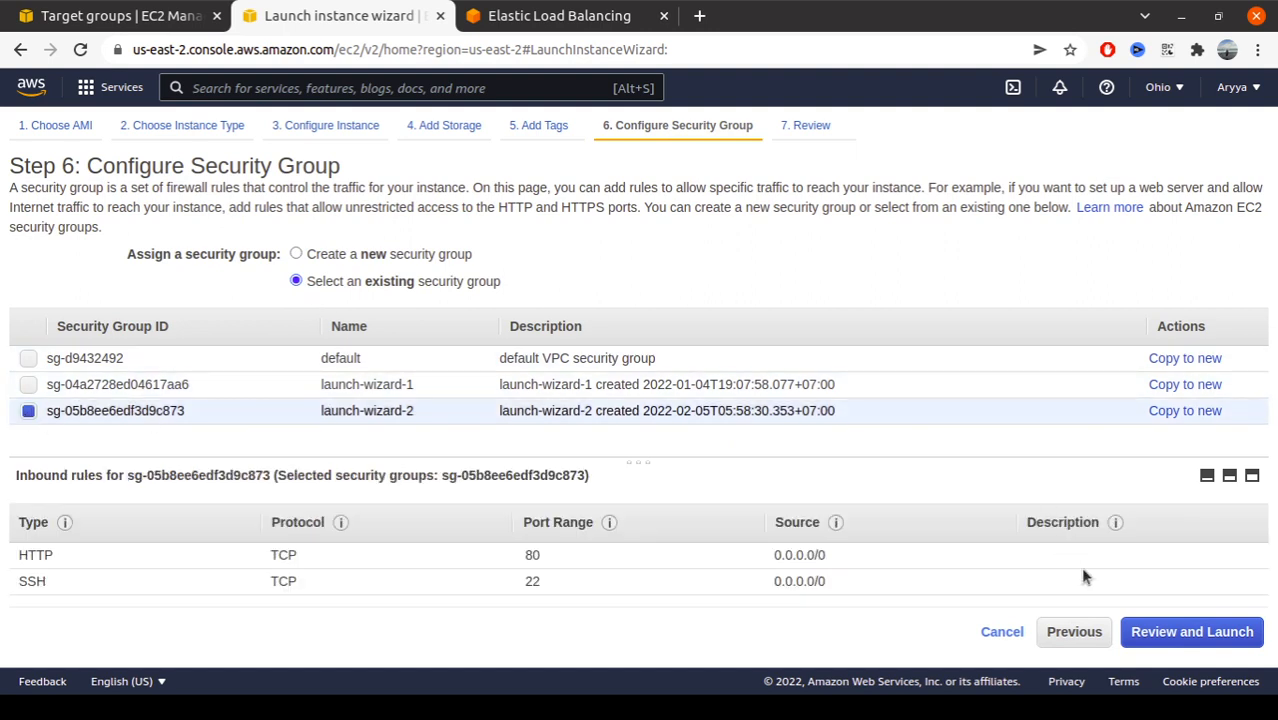
click(1190, 631)
scroll(614, 364, down, 4)
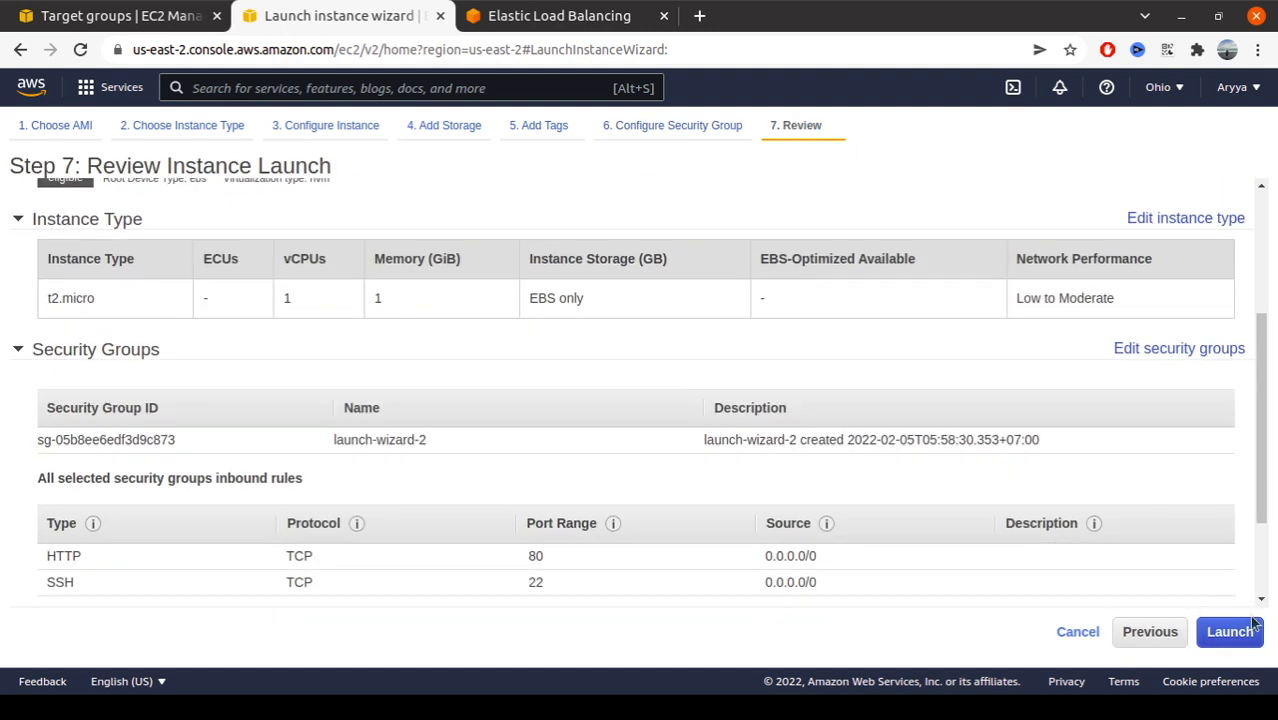
click(1226, 631)
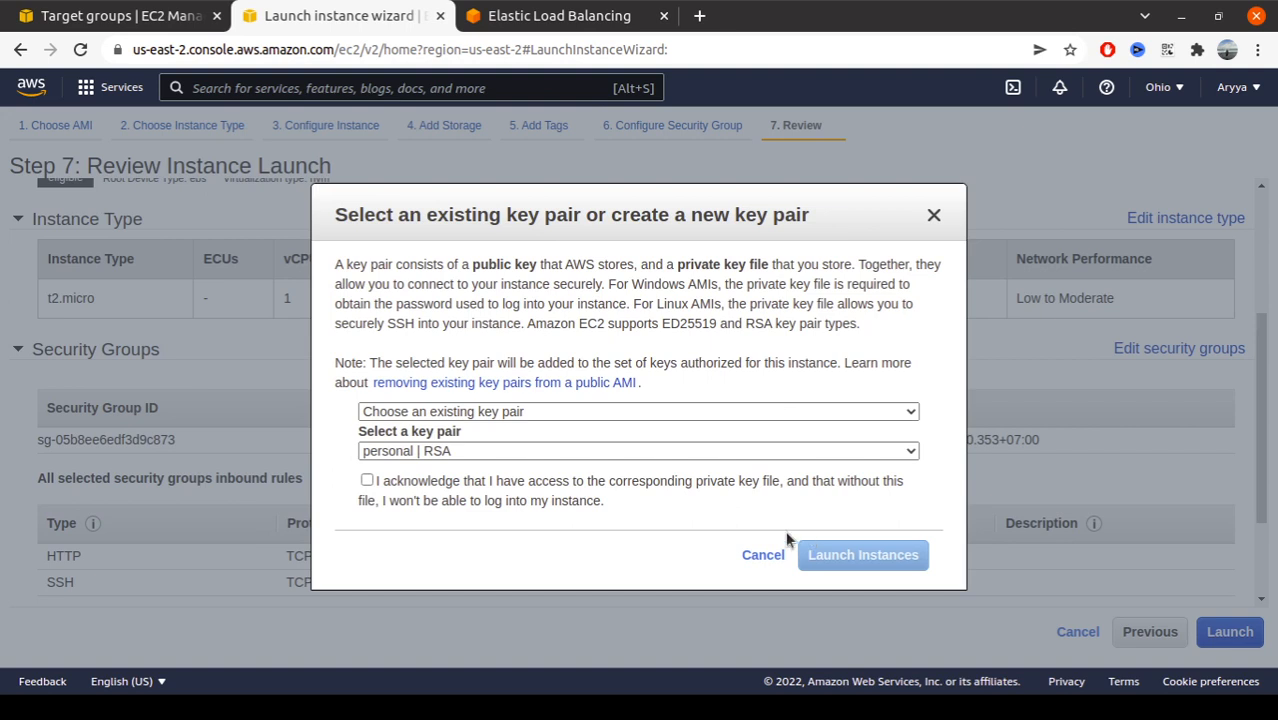
click(367, 480)
click(880, 556)
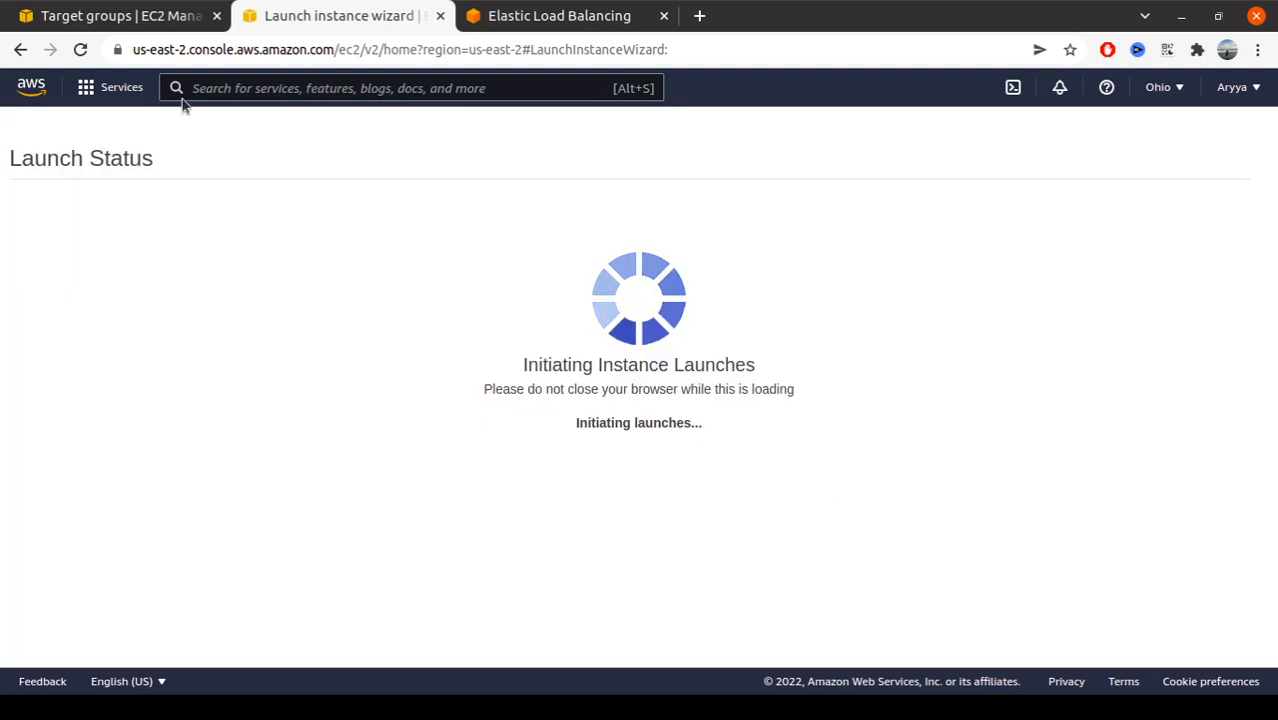
Go back to the internal-webserver target group and refresh its registered targets to recheck their health.
click(150, 16)
scroll(432, 322, down, 3)
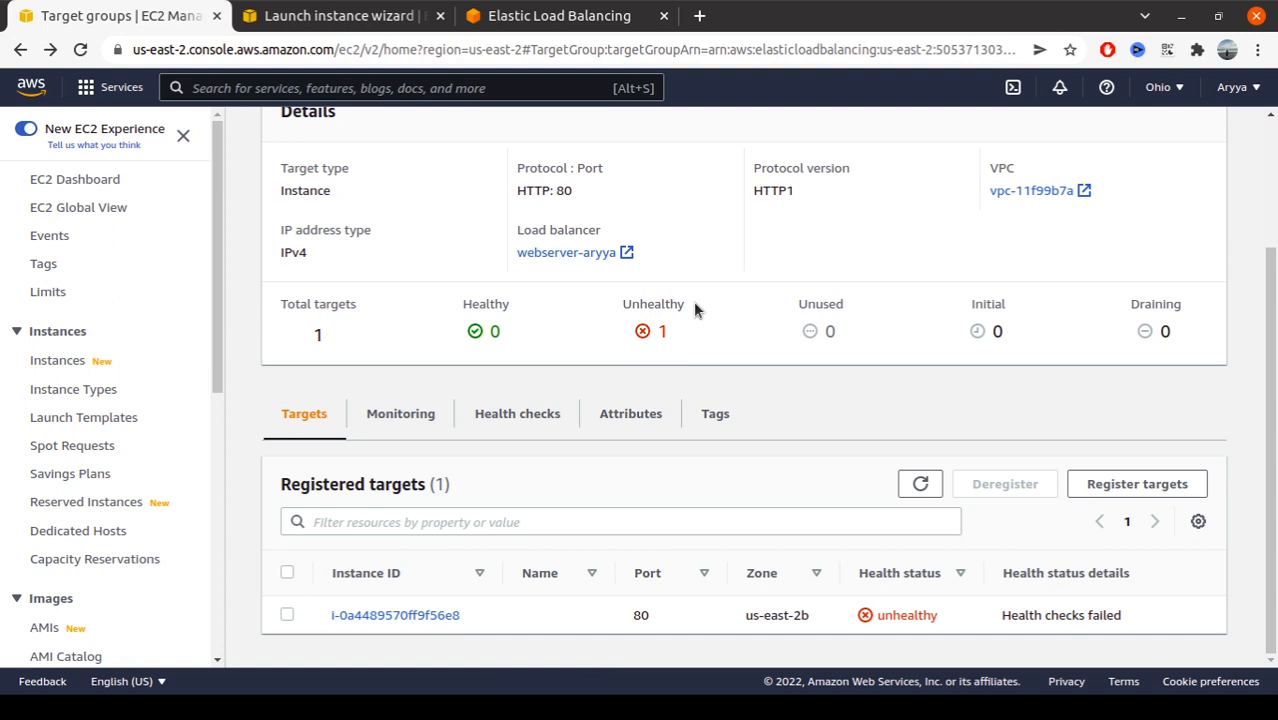
click(920, 484)
scroll(630, 360, down, 5)
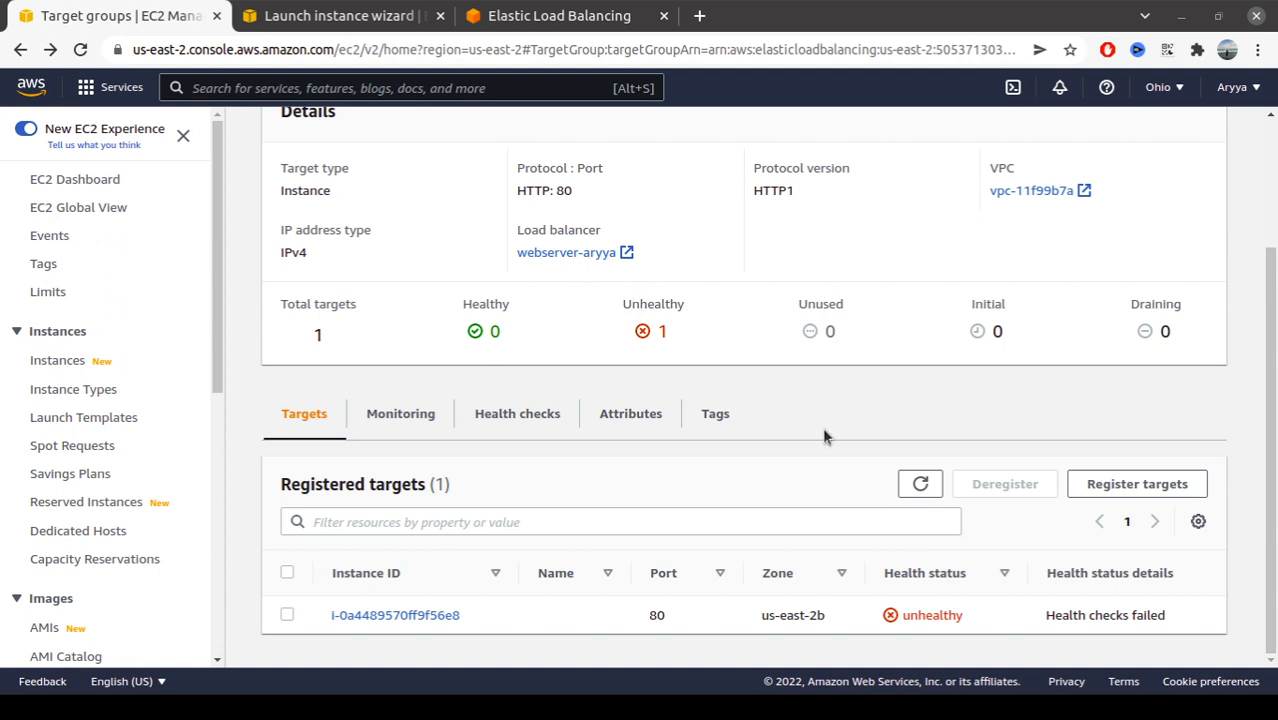
Examine the target group's health check settings, especially the healthy threshold and the interval.
click(408, 414)
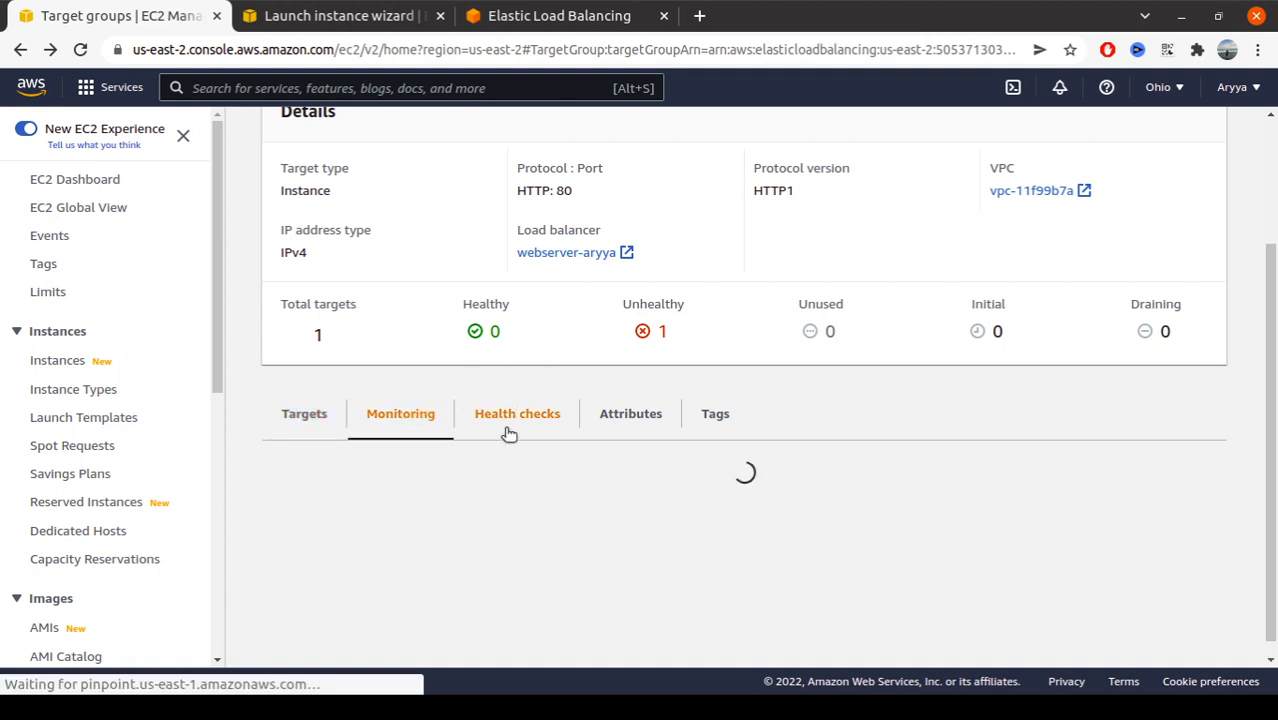
click(520, 427)
scroll(500, 415, down, 1)
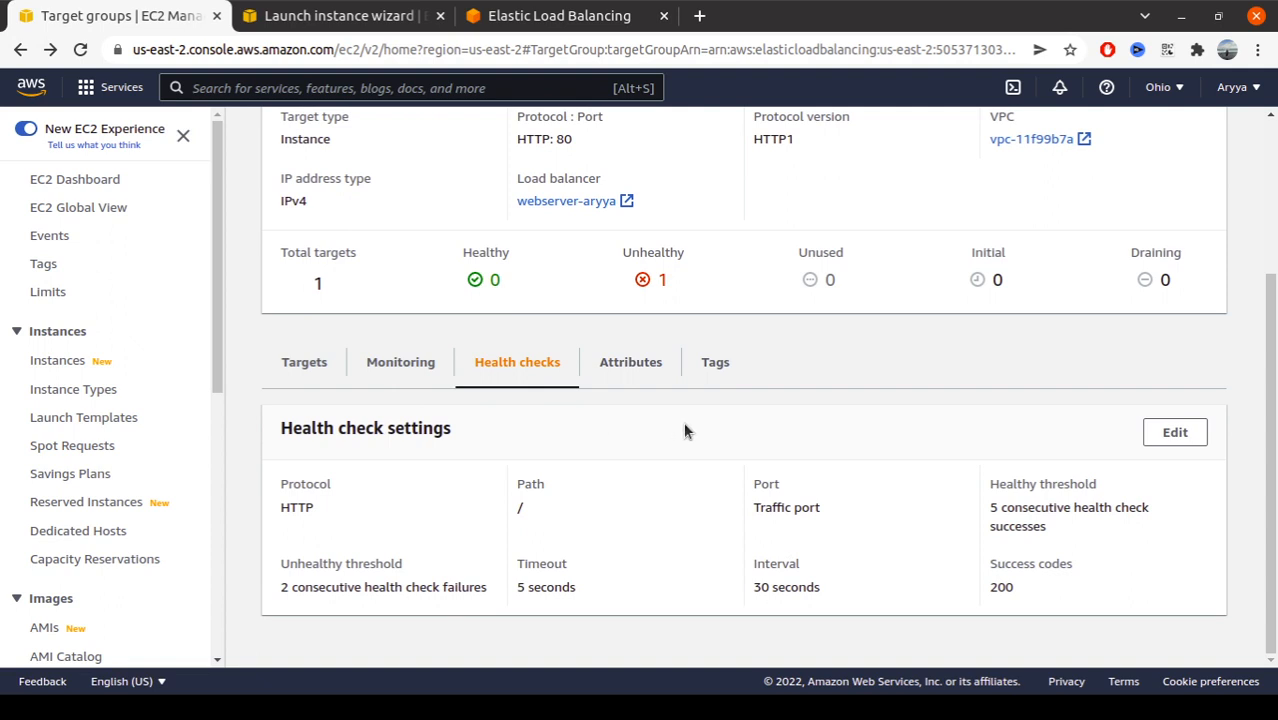
triple_click(1045, 518)
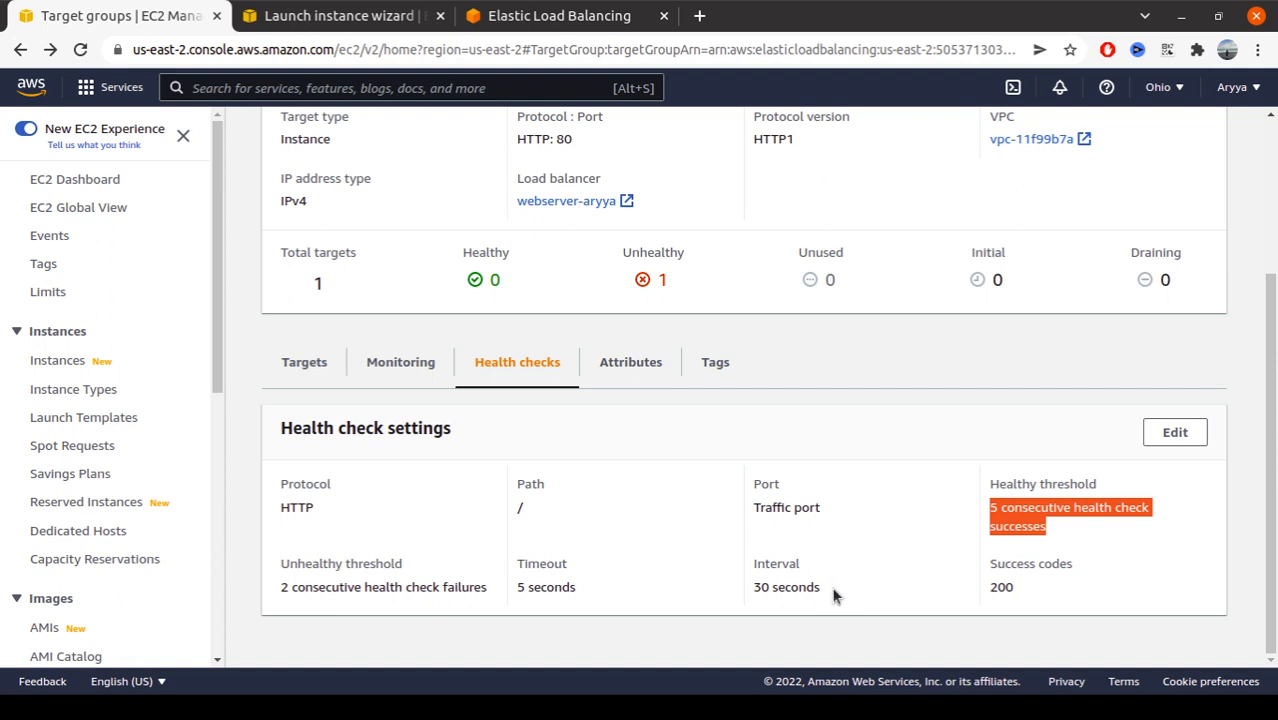
Show the target group's registered targets and reload their health status.
click(305, 362)
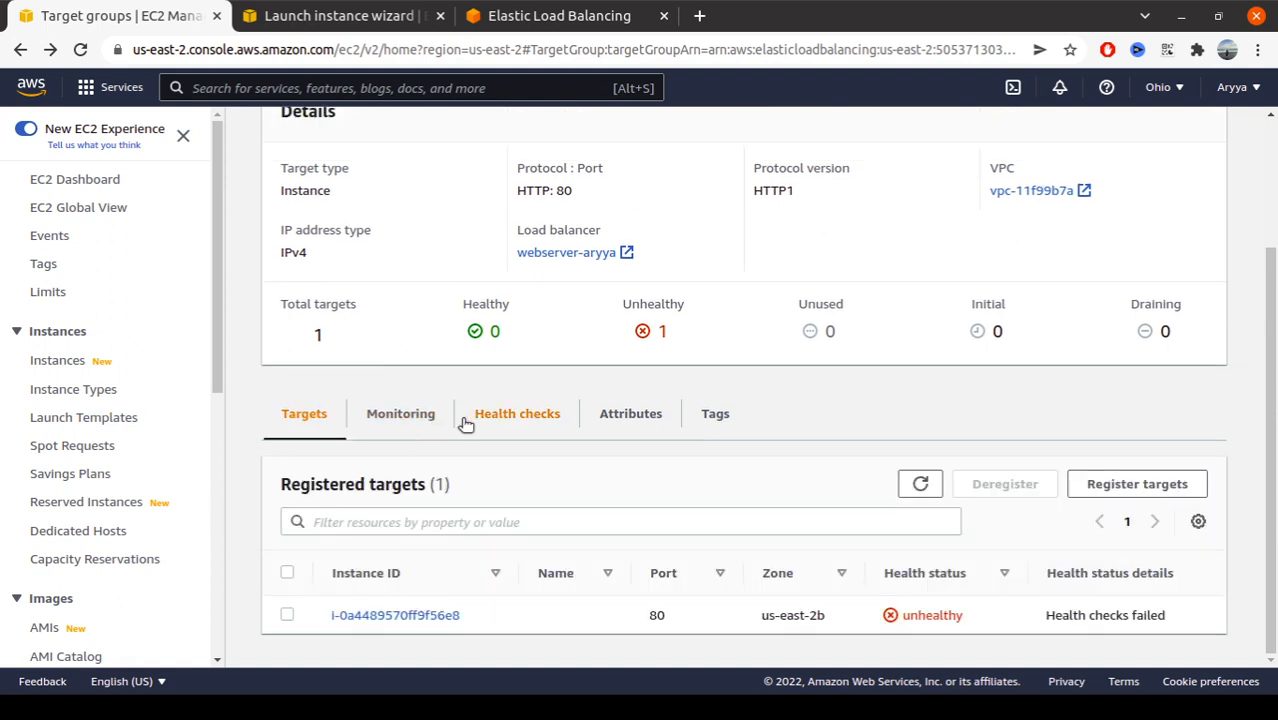
click(921, 484)
scroll(700, 440, down, 3)
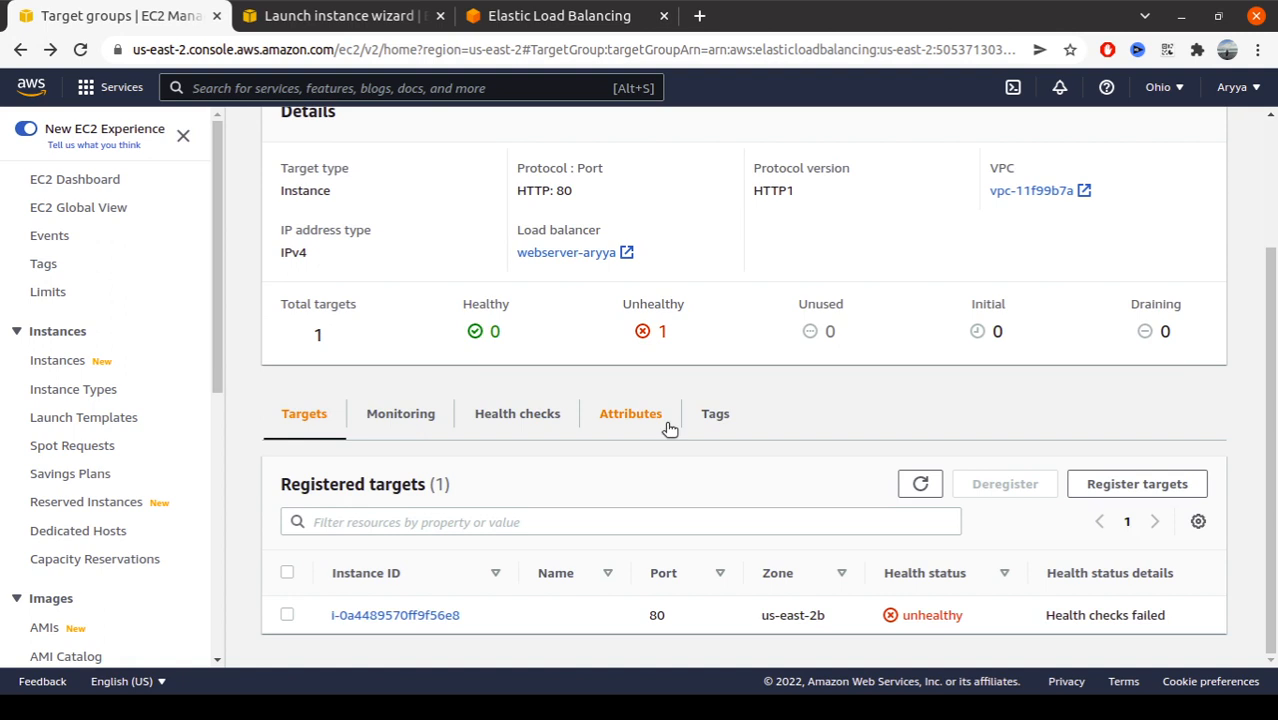
Open the newly launched instance from its launch status page and select its public IPv4 address.
click(285, 15)
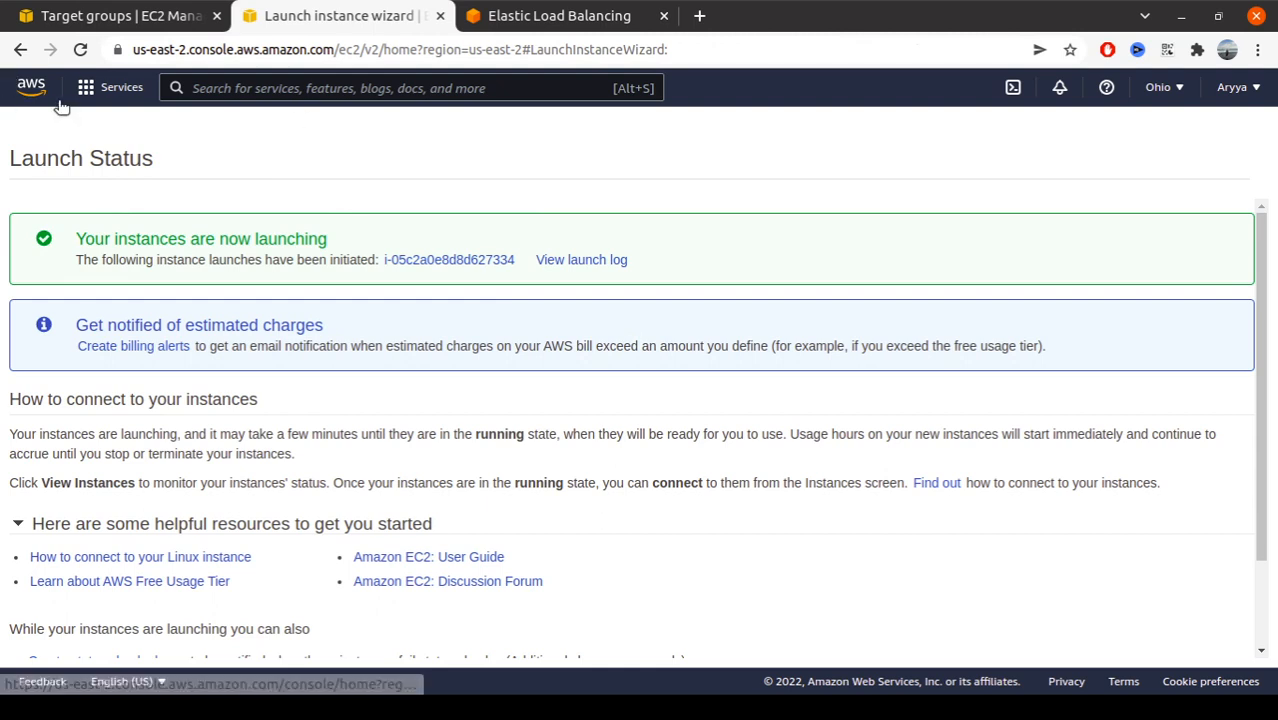
click(449, 262)
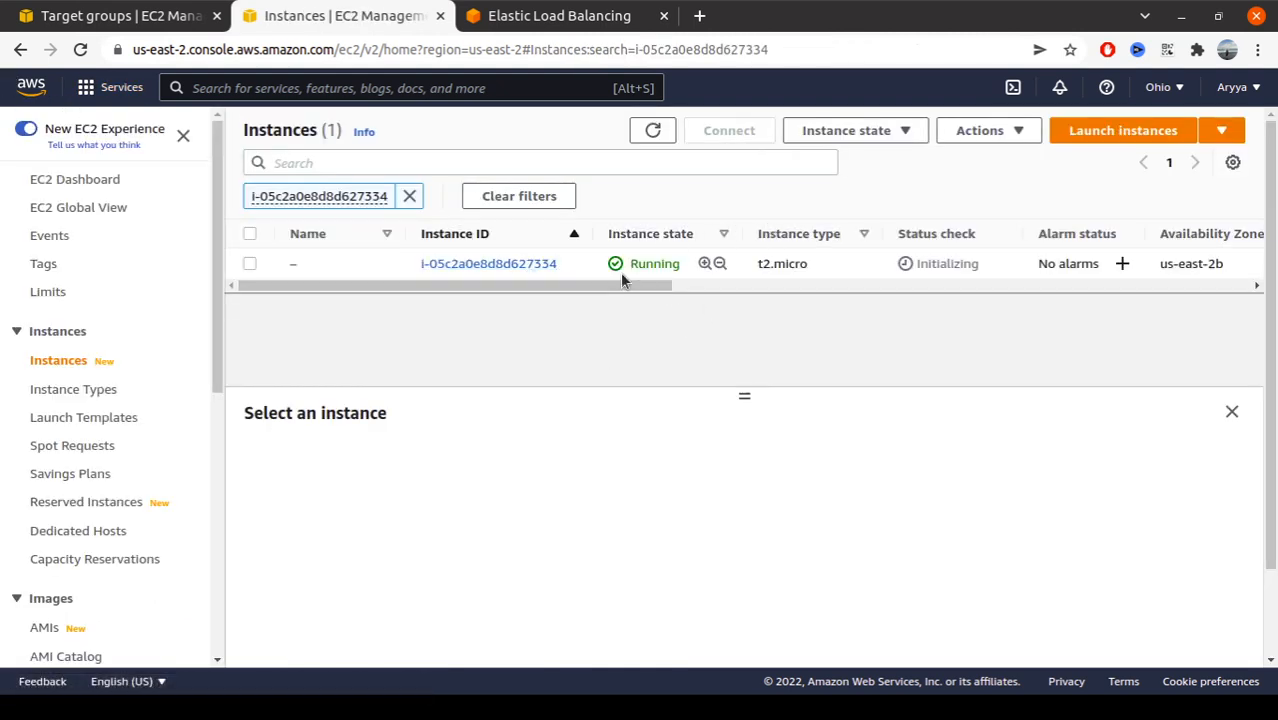
drag(614, 286, 980, 287)
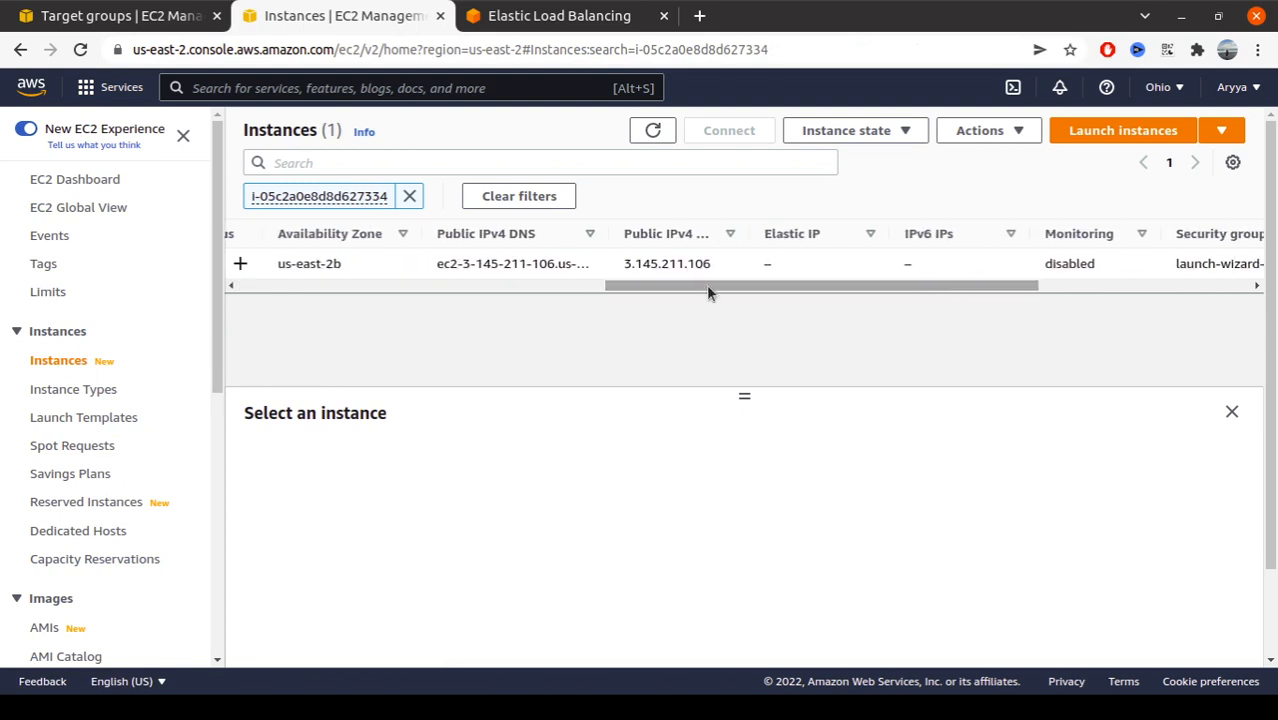
double_click(687, 264)
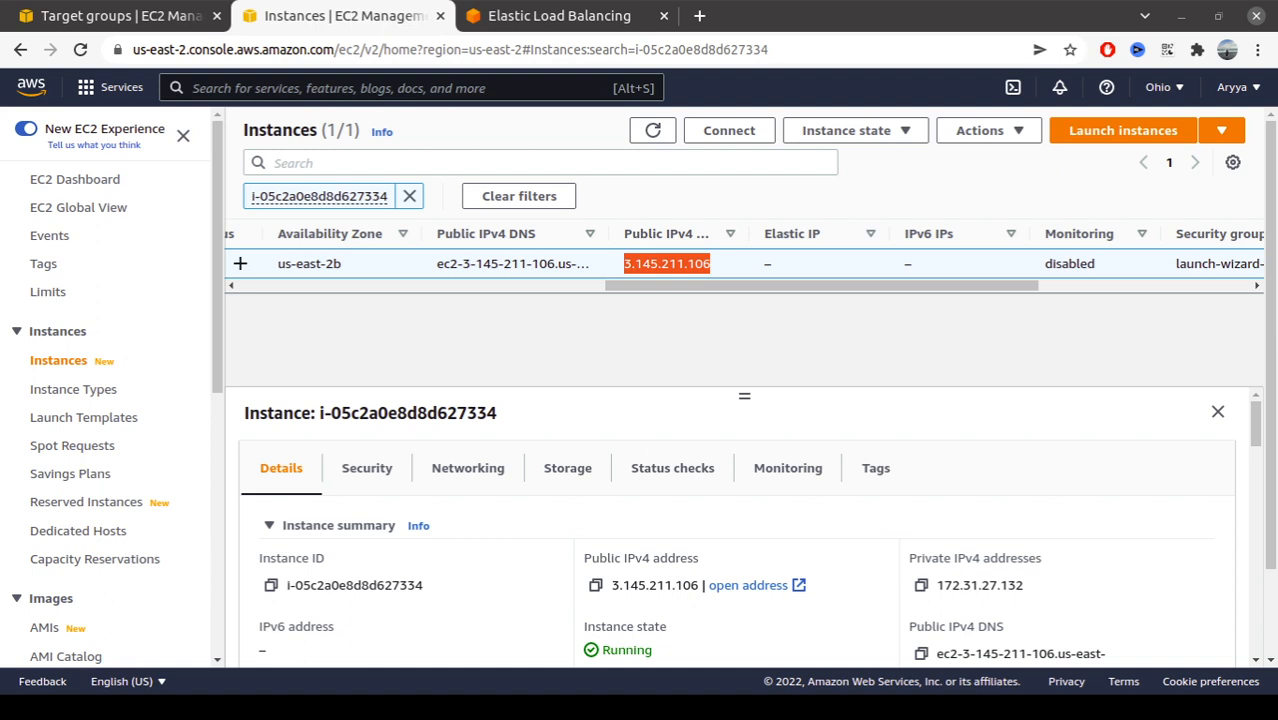
Switch back to the internal-webserver target group and refresh the registered targets to check their health again.
click(118, 15)
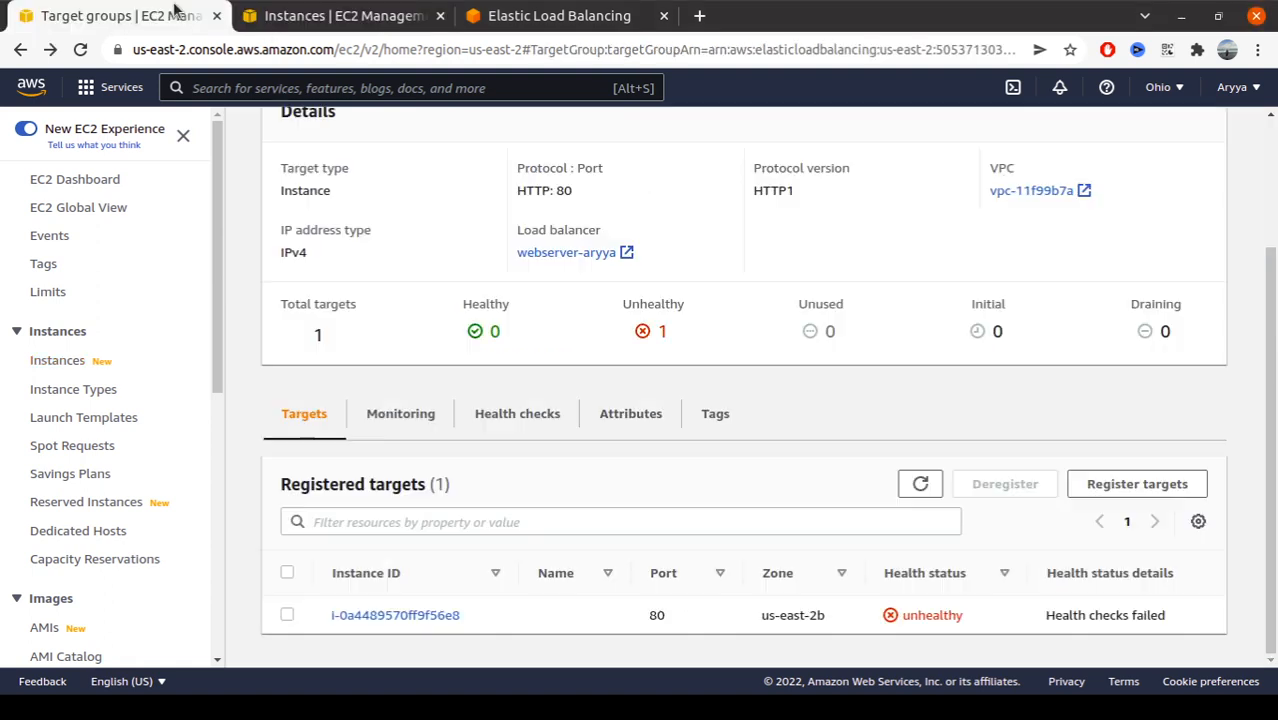
click(921, 487)
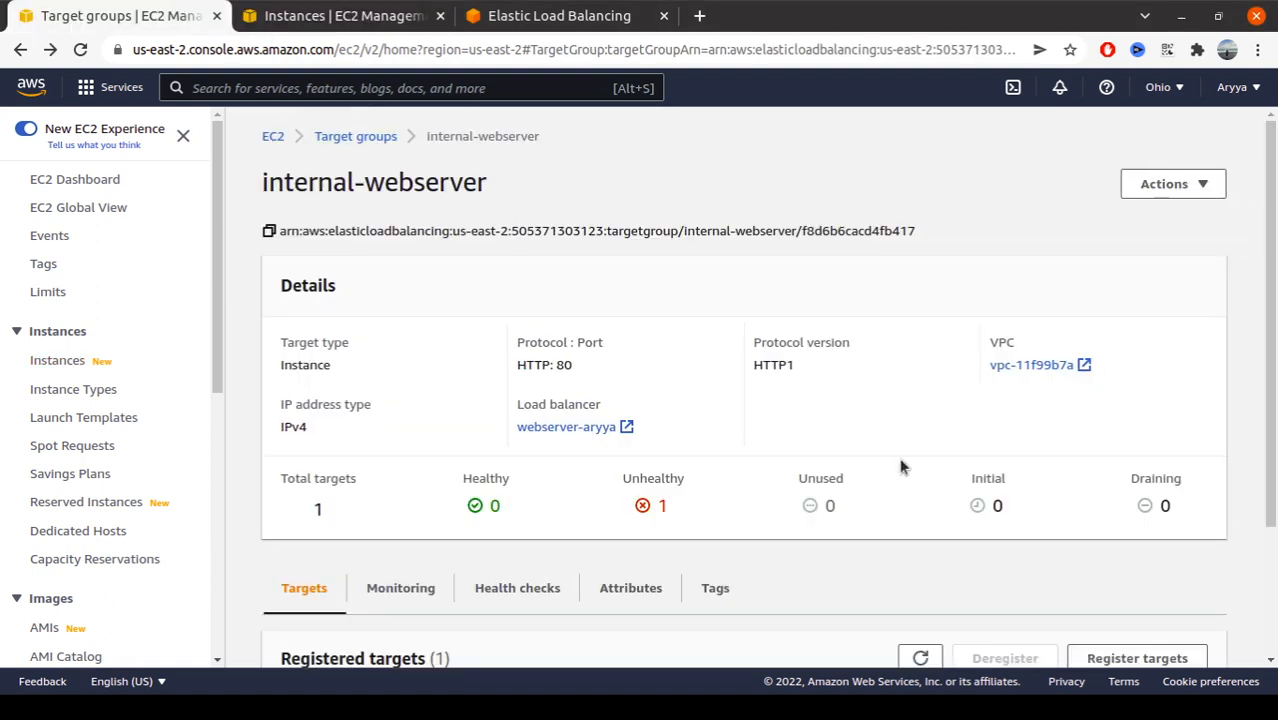
scroll(899, 460, down, 2)
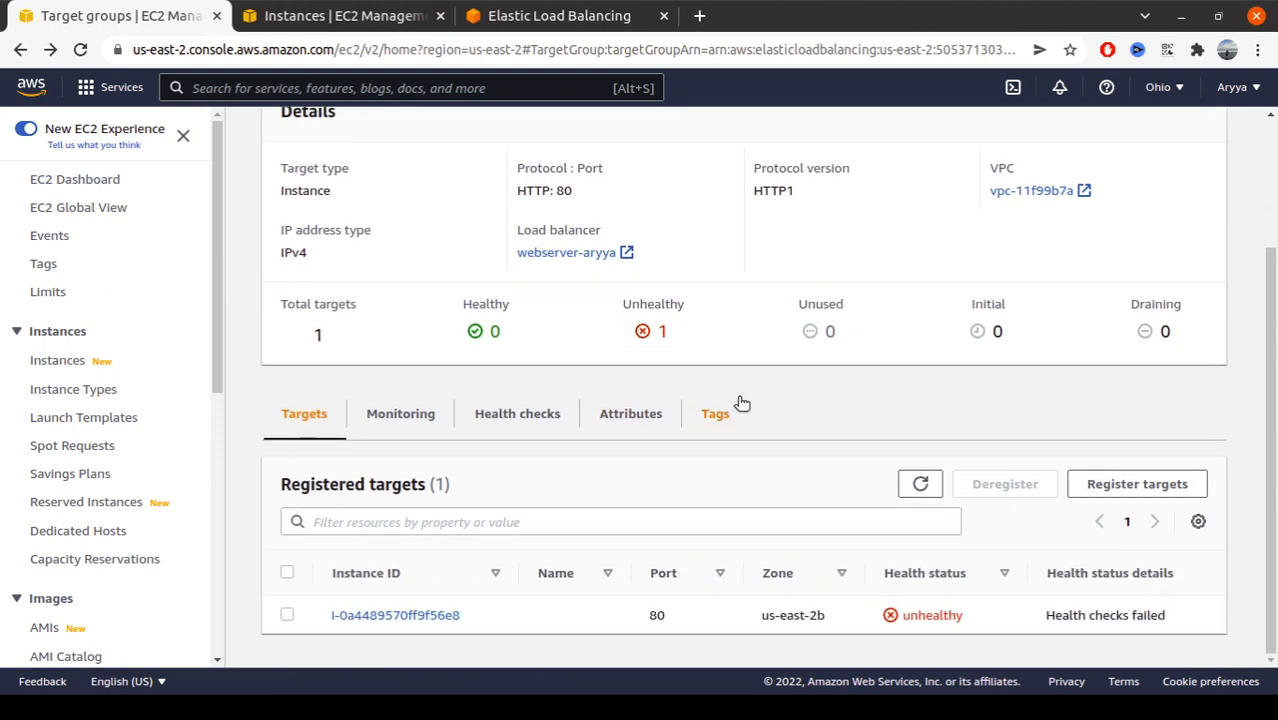
Switch to the Instances list and look over the new instance's status, availability zone, public IPv4 and security group columns.
click(330, 16)
drag(682, 285, 403, 285)
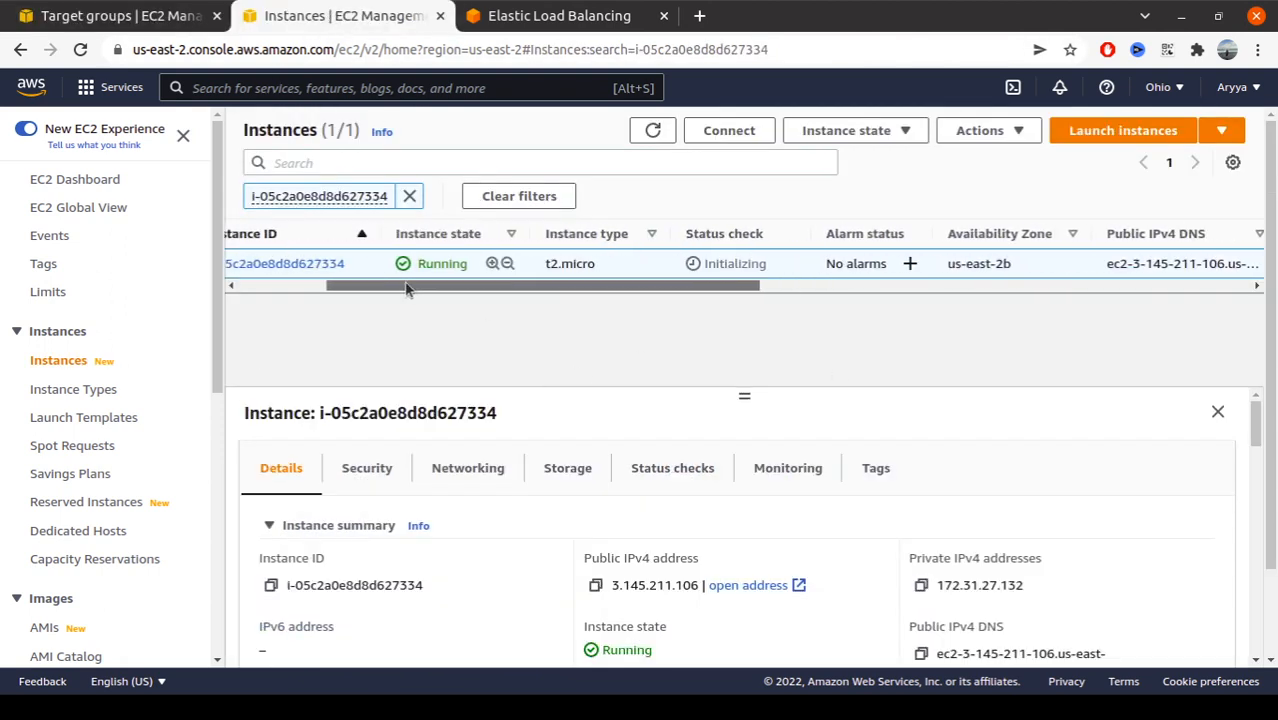
drag(620, 286, 910, 305)
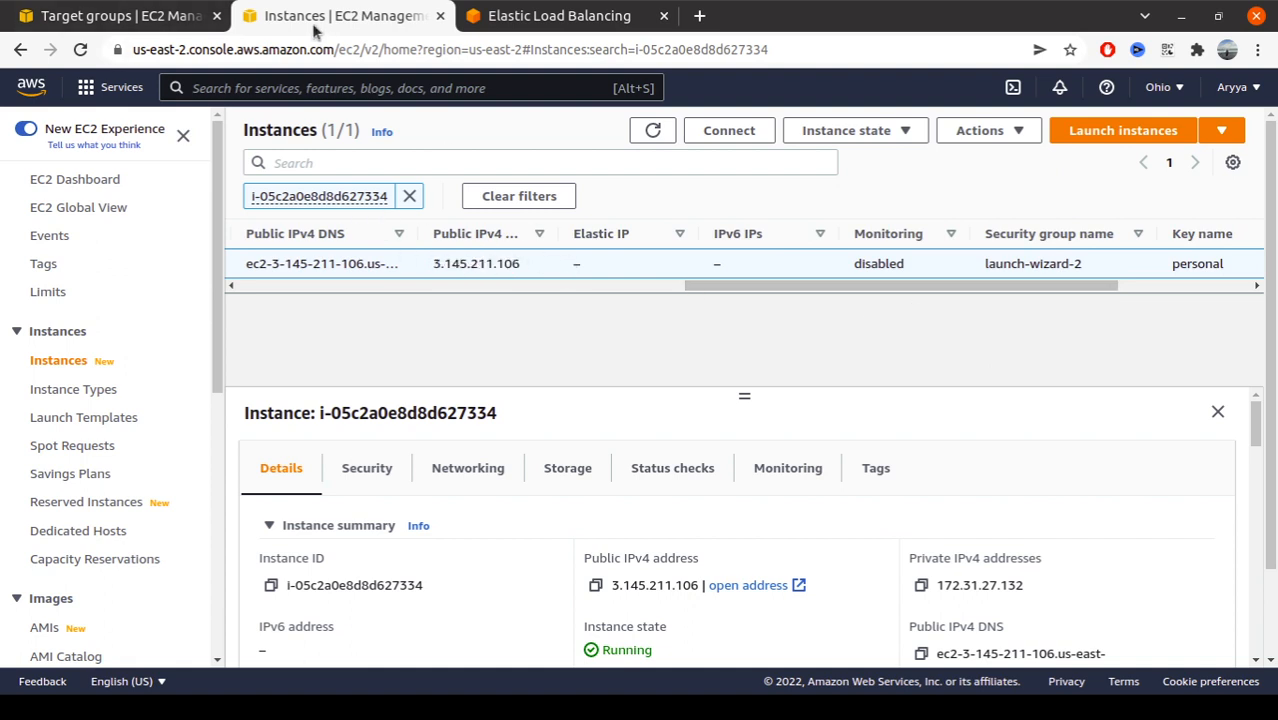
Return to the internal-webserver target group and refresh its registered targets to check their health.
click(172, 24)
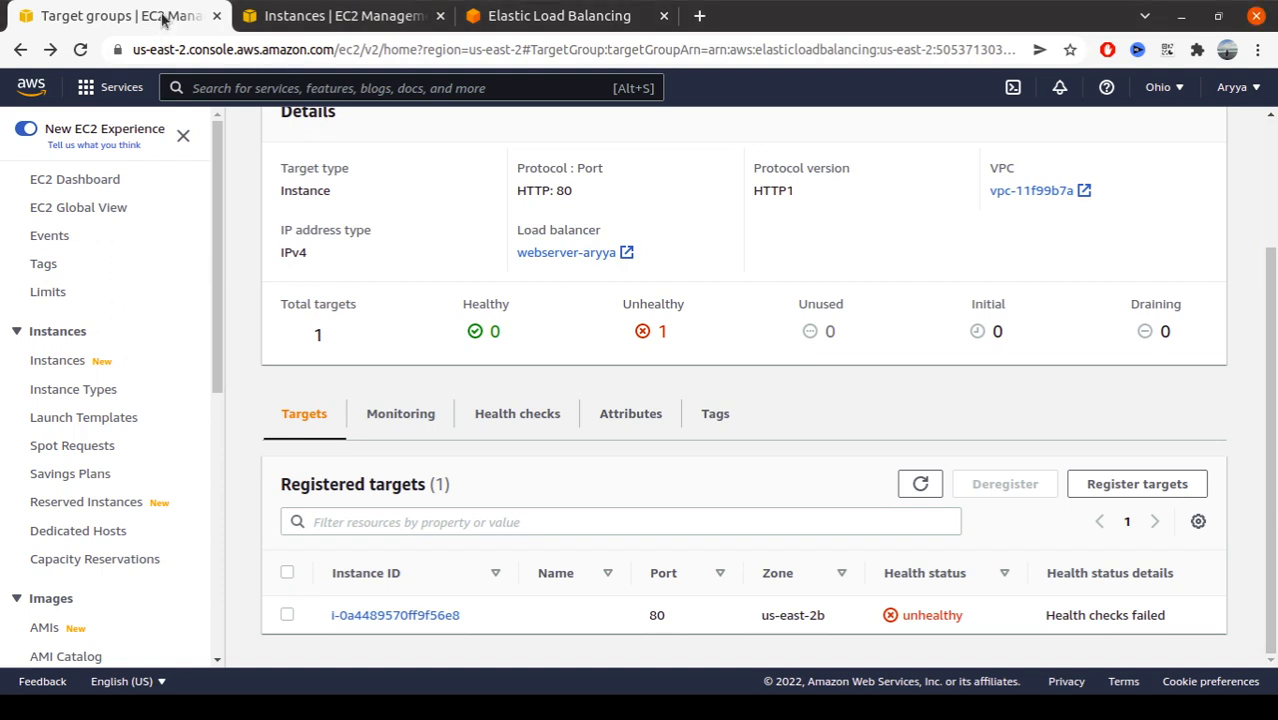
click(915, 485)
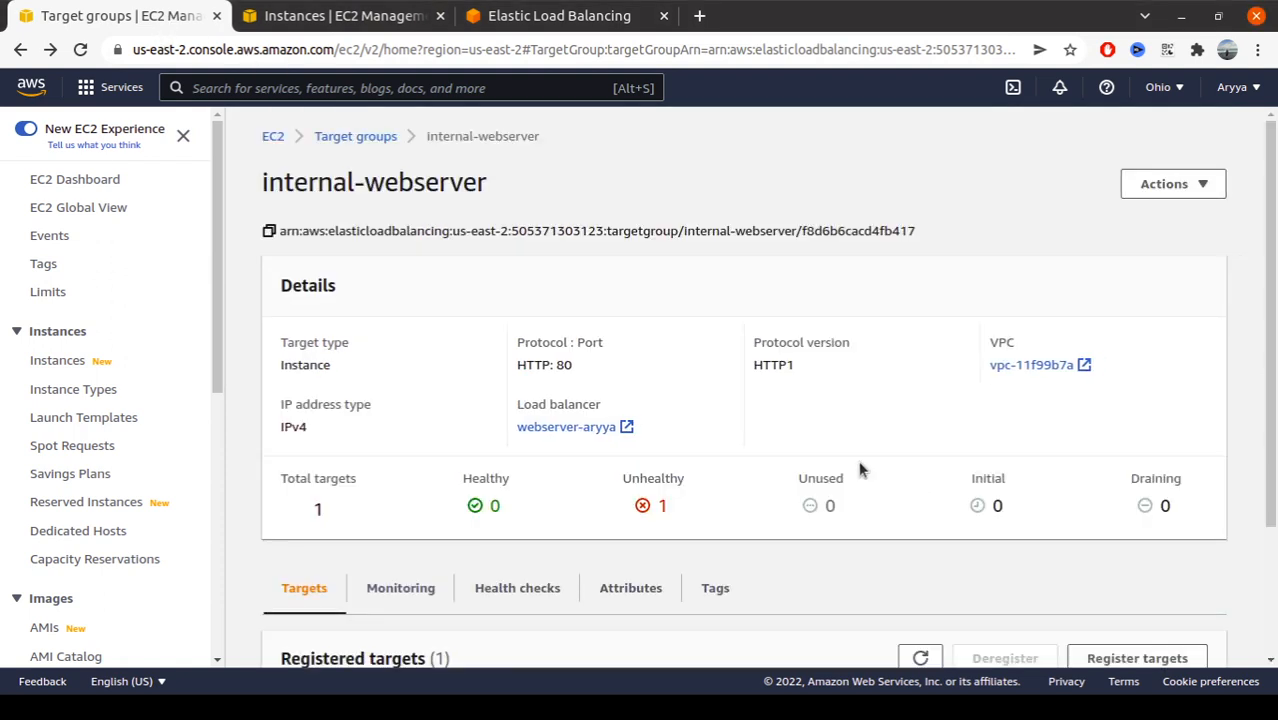
drag(1272, 395, 1274, 521)
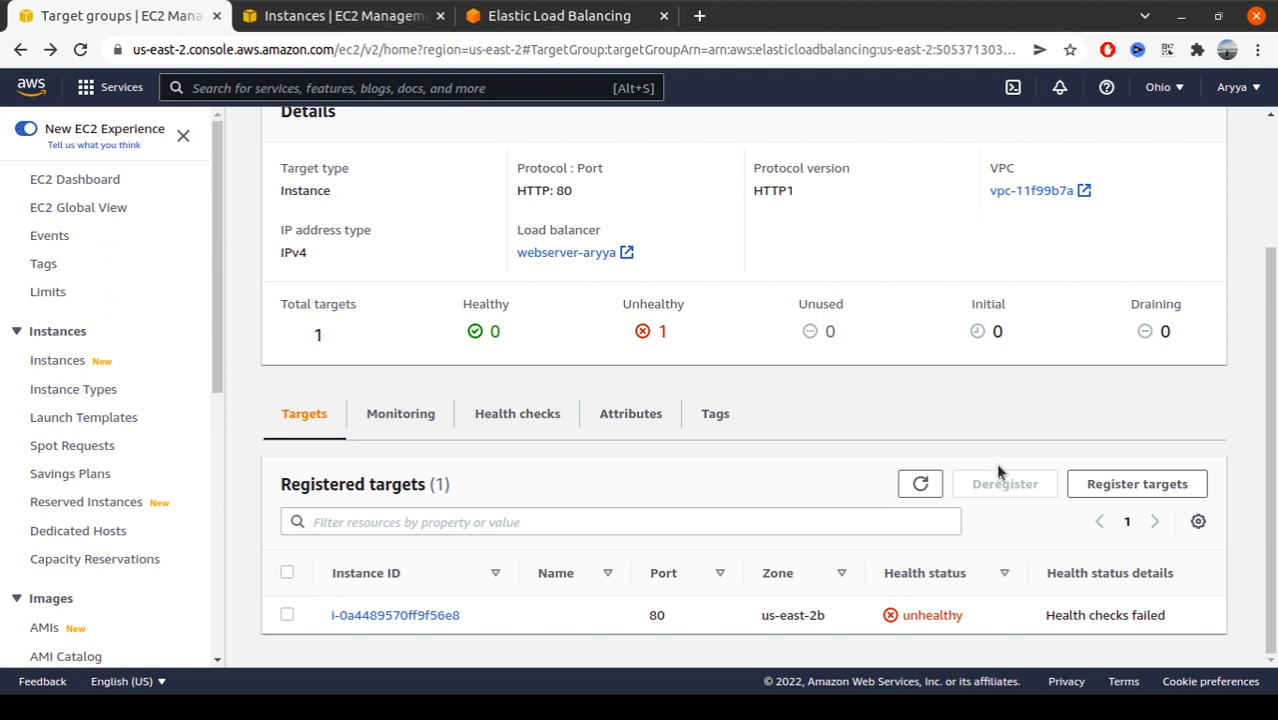
Start registering targets for internal-webserver and check the new instance's ID in the Instances list against the available instances.
click(1127, 483)
scroll(278, 322, down, 1)
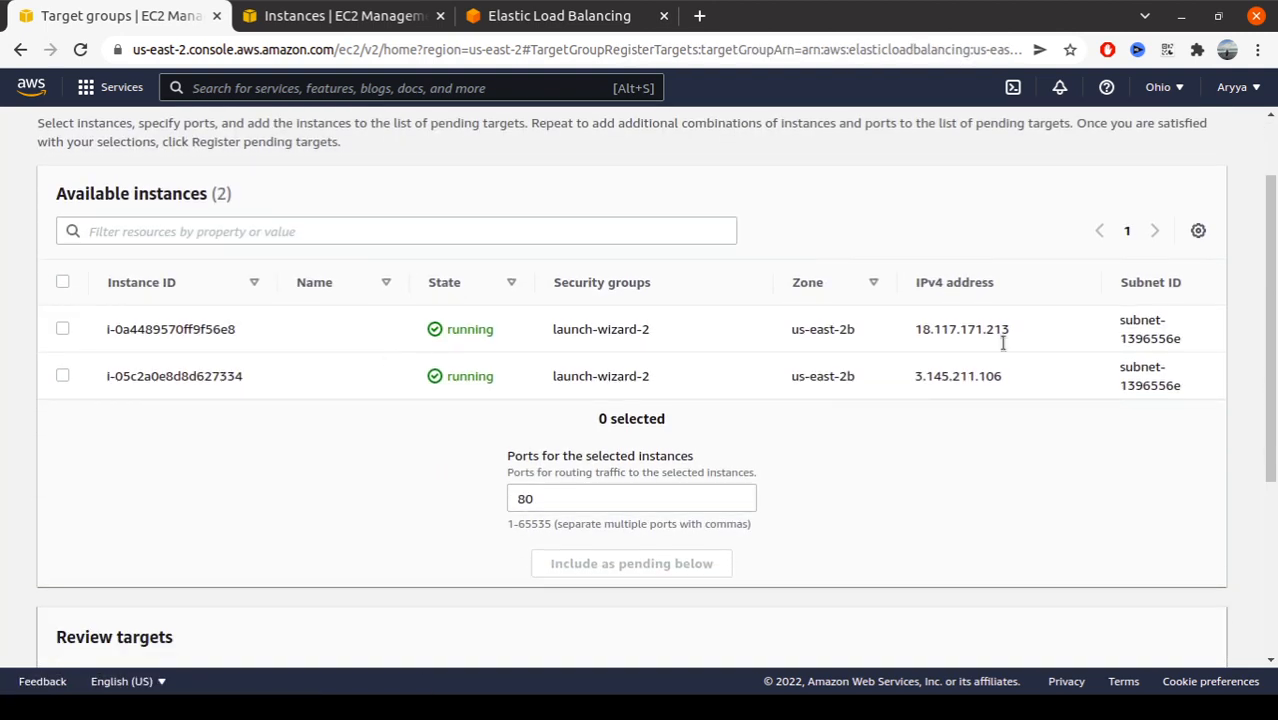
click(332, 17)
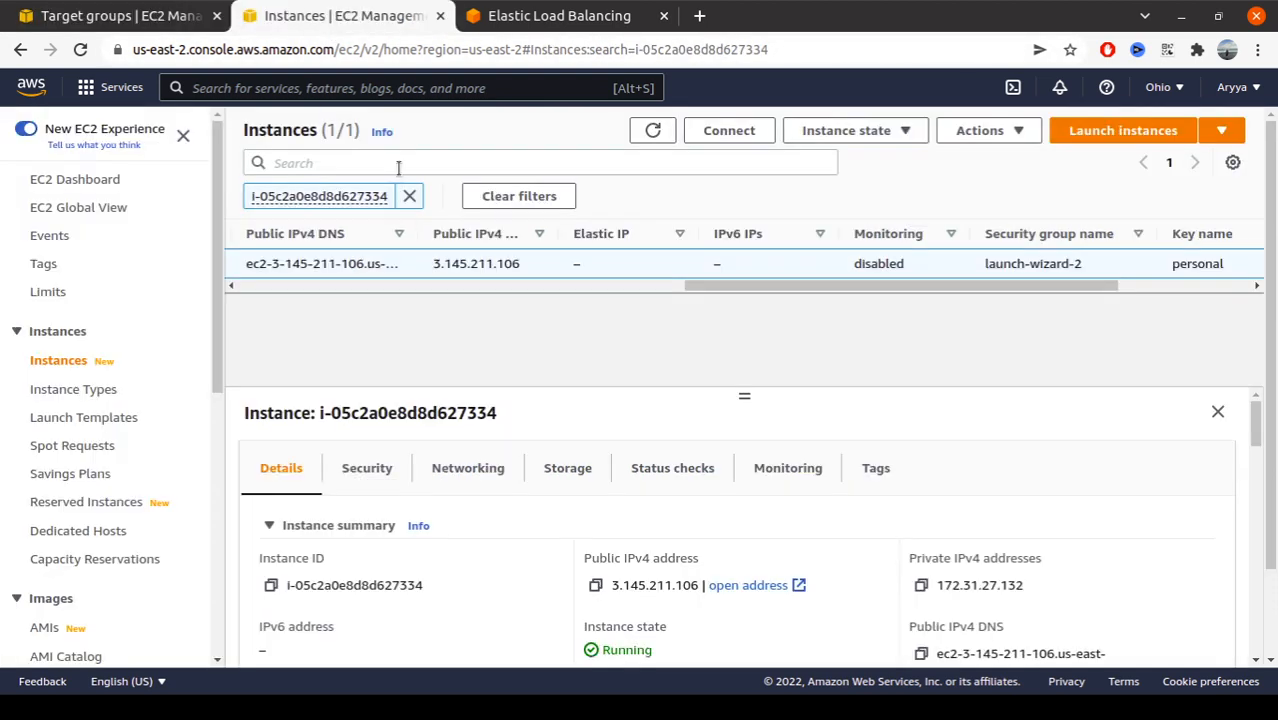
drag(746, 288, 300, 288)
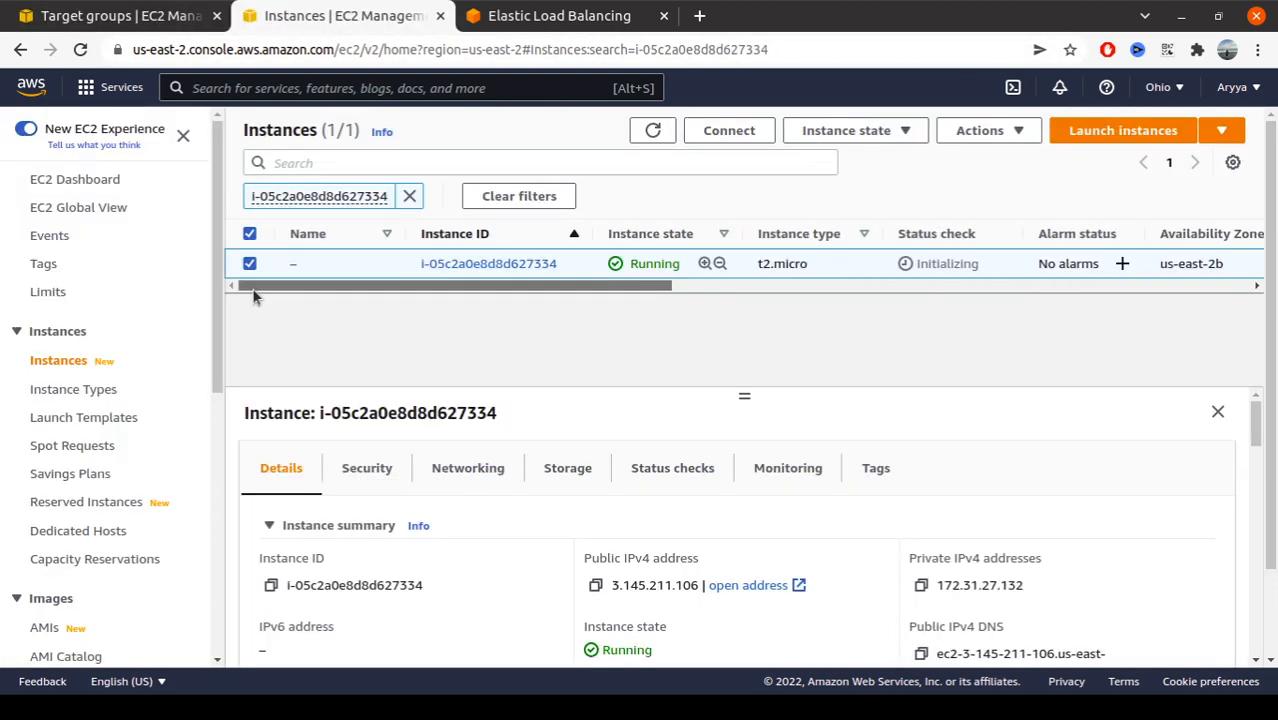
click(100, 17)
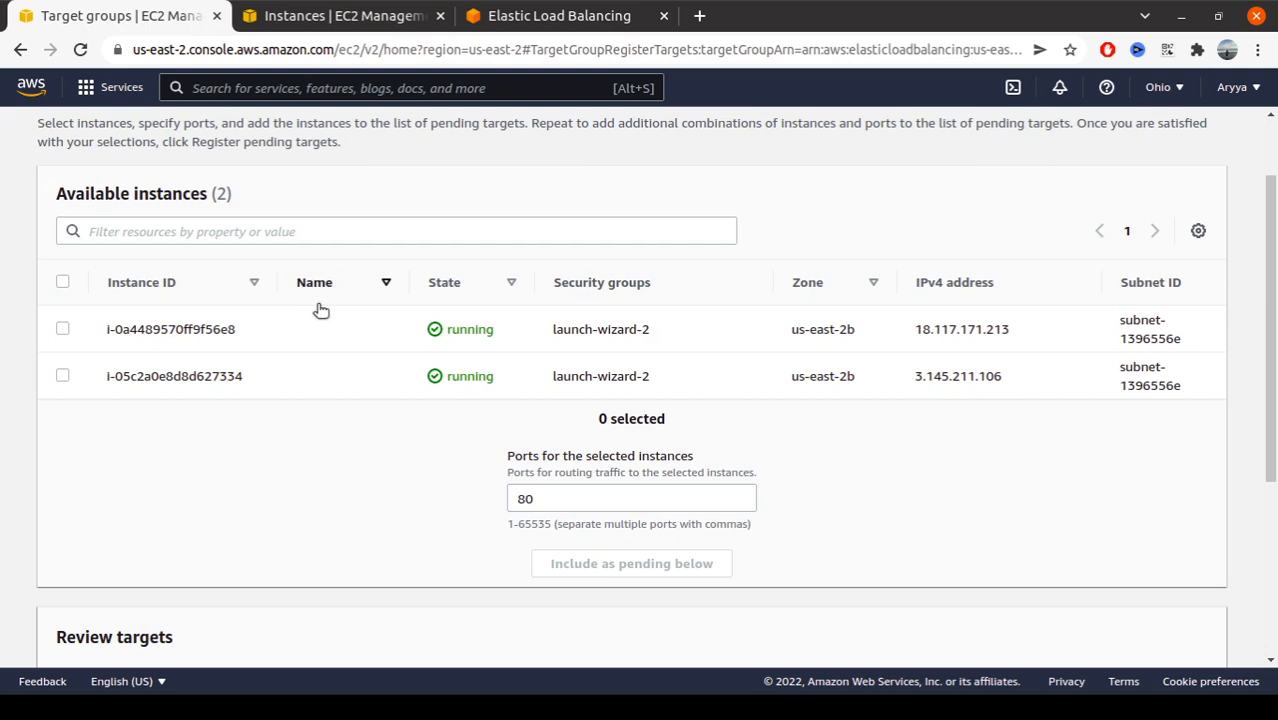
Register instance i-05c2a0e8d8d627334 on port 80 as a target of the internal-webserver group.
click(62, 377)
scroll(745, 434, down, 3)
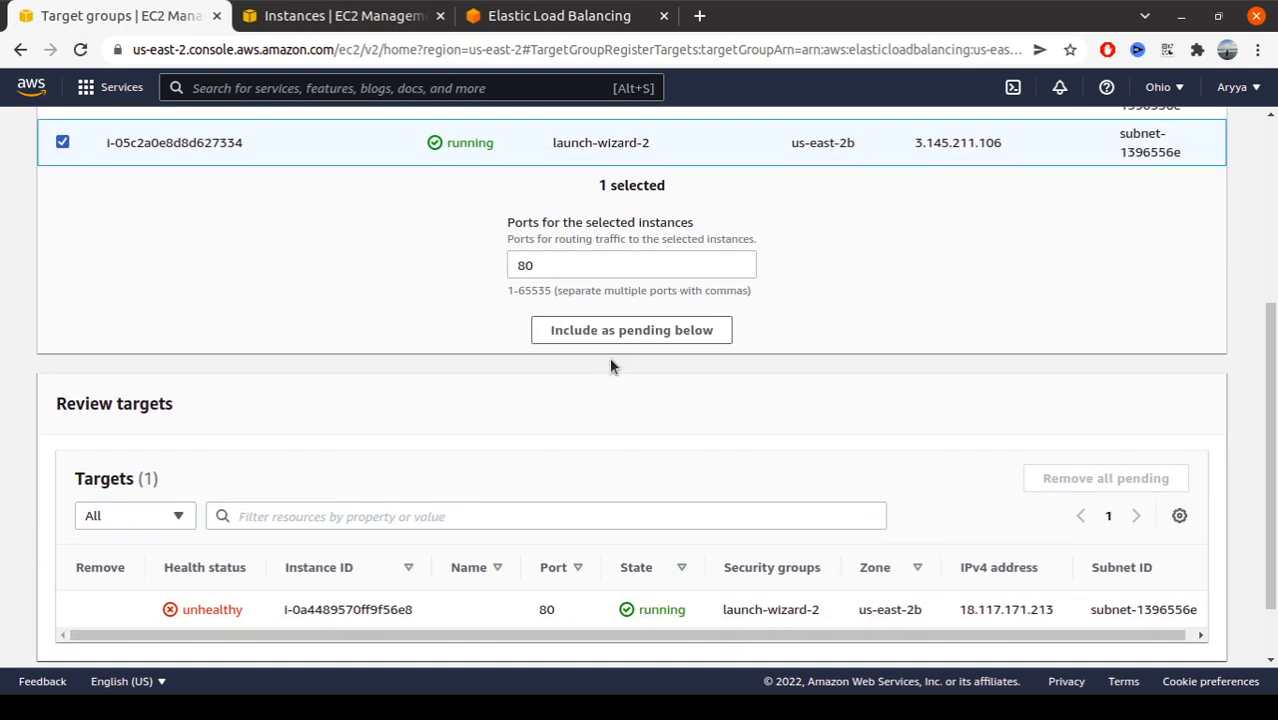
click(653, 249)
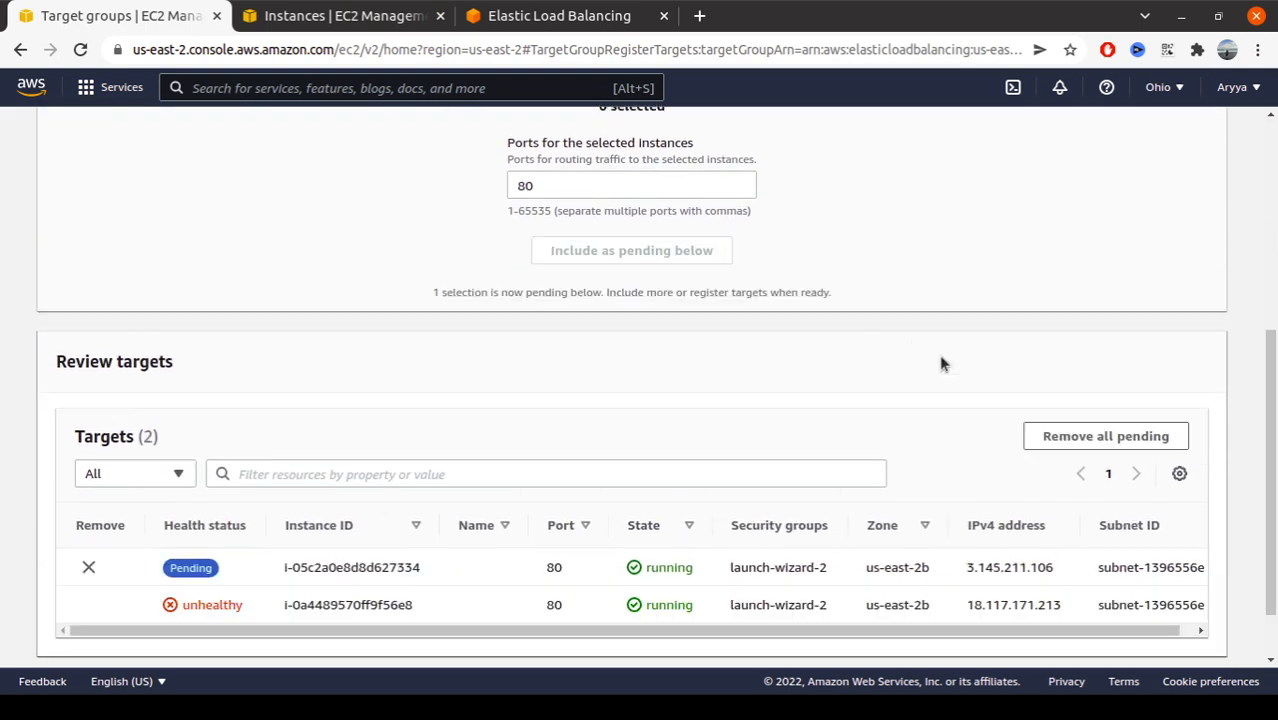
scroll(1055, 472, down, 1)
click(1131, 640)
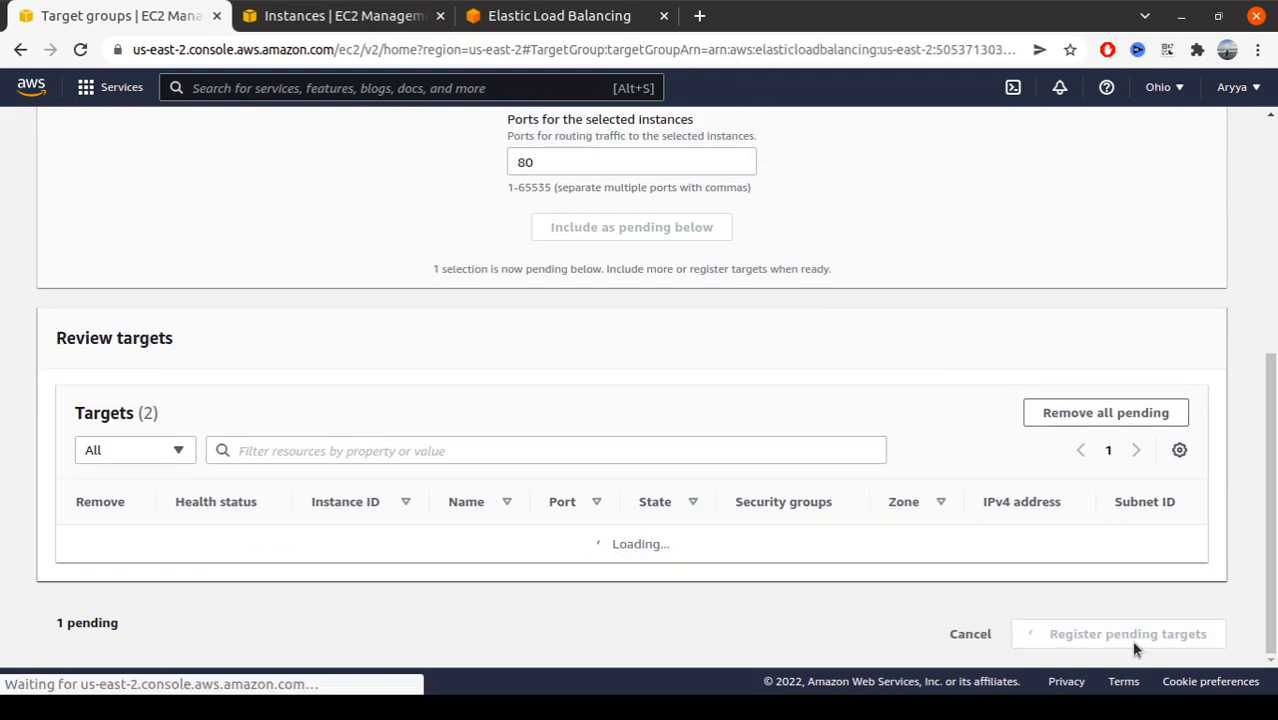
scroll(806, 383, down, 3)
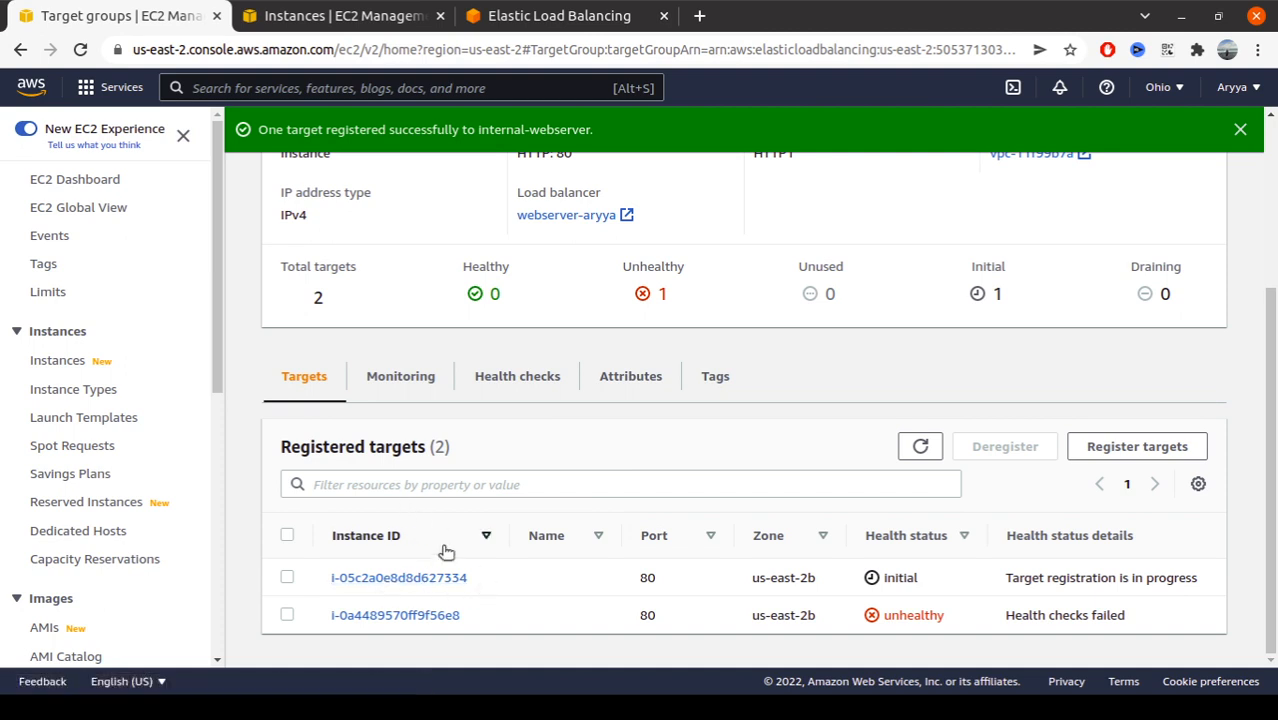
Open the registered instance i-0a4489570ff9f56e8 and review its summary and instance details.
click(395, 615)
scroll(498, 535, down, 8)
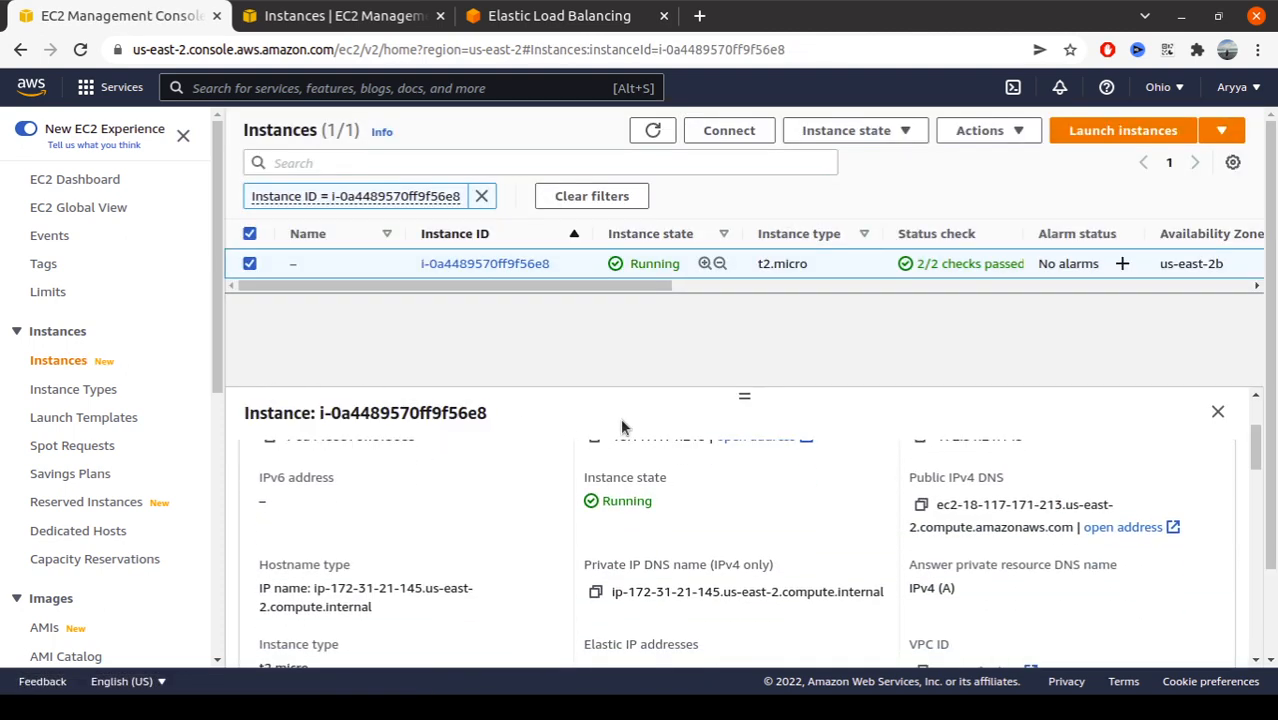
scroll(499, 535, down, 10)
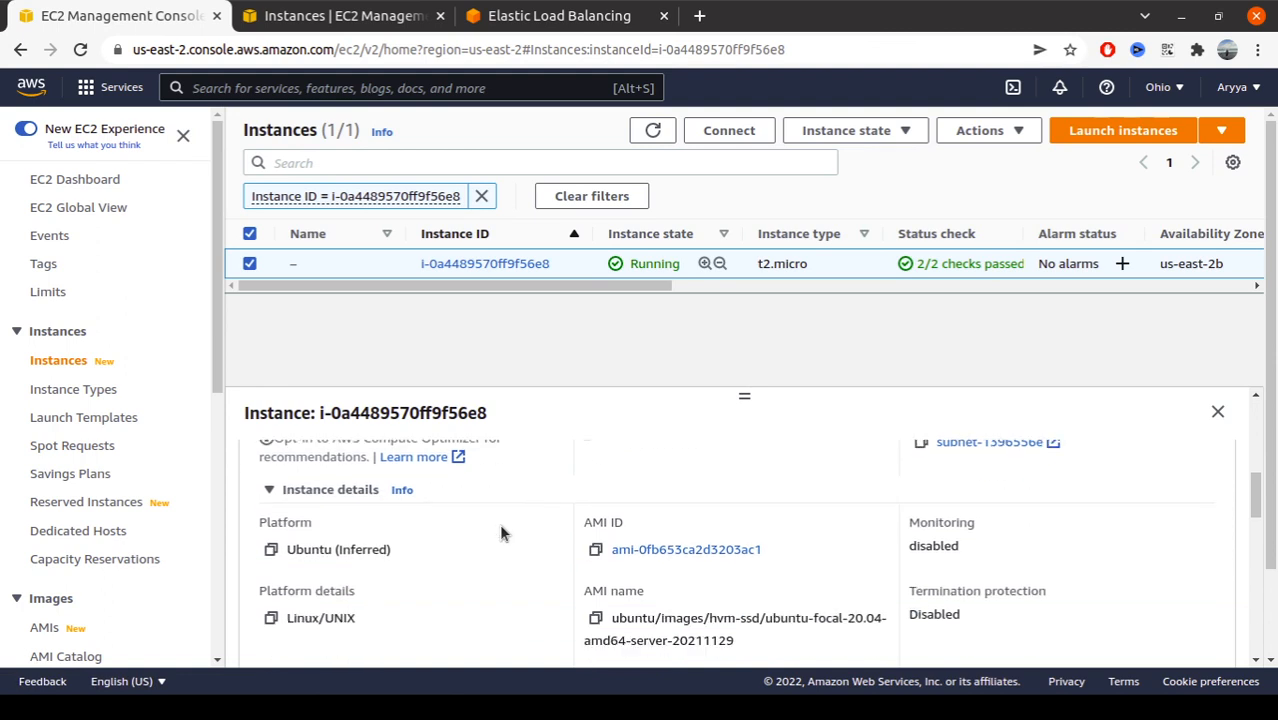
scroll(541, 530, down, 5)
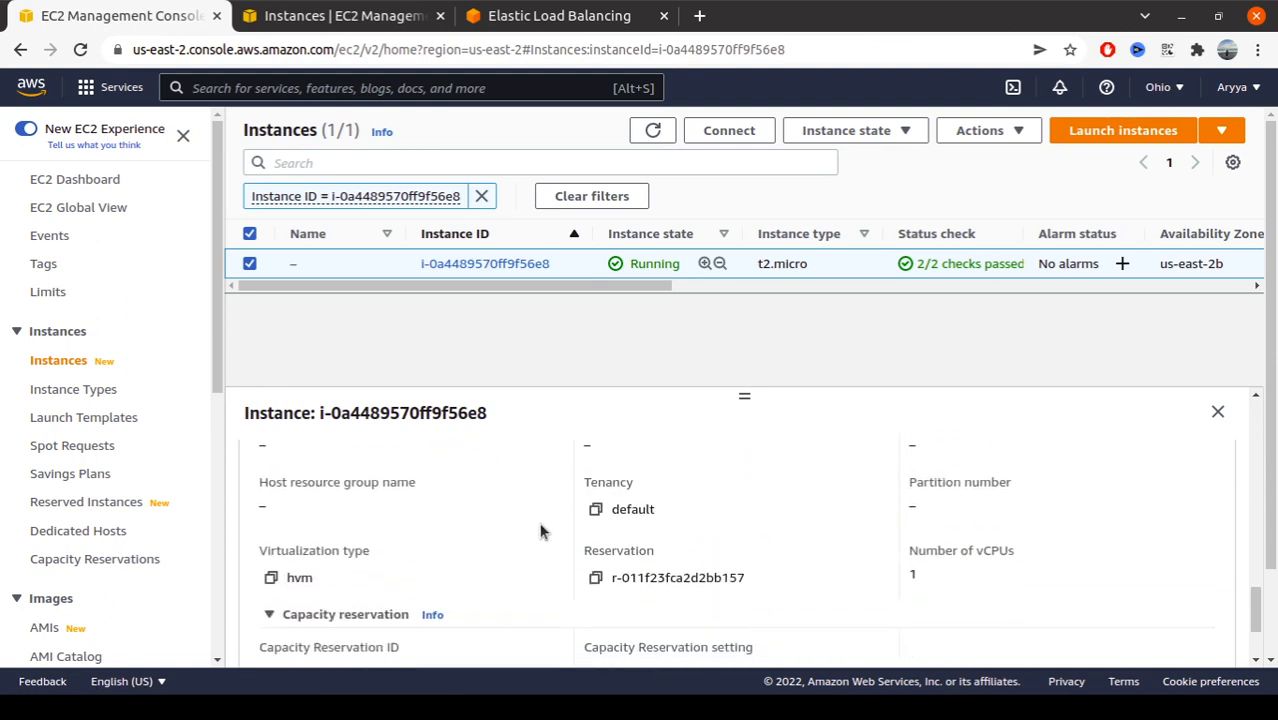
scroll(545, 528, up, 8)
scroll(549, 527, up, 10)
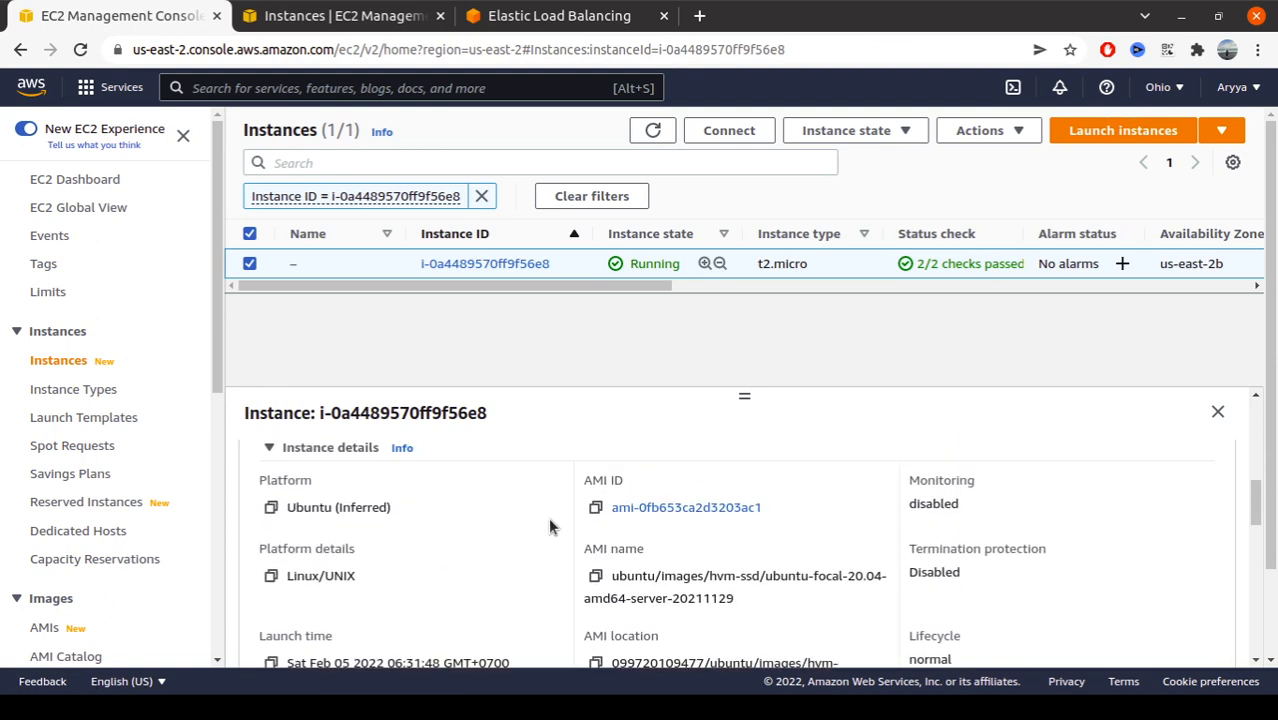
scroll(490, 458, up, 2)
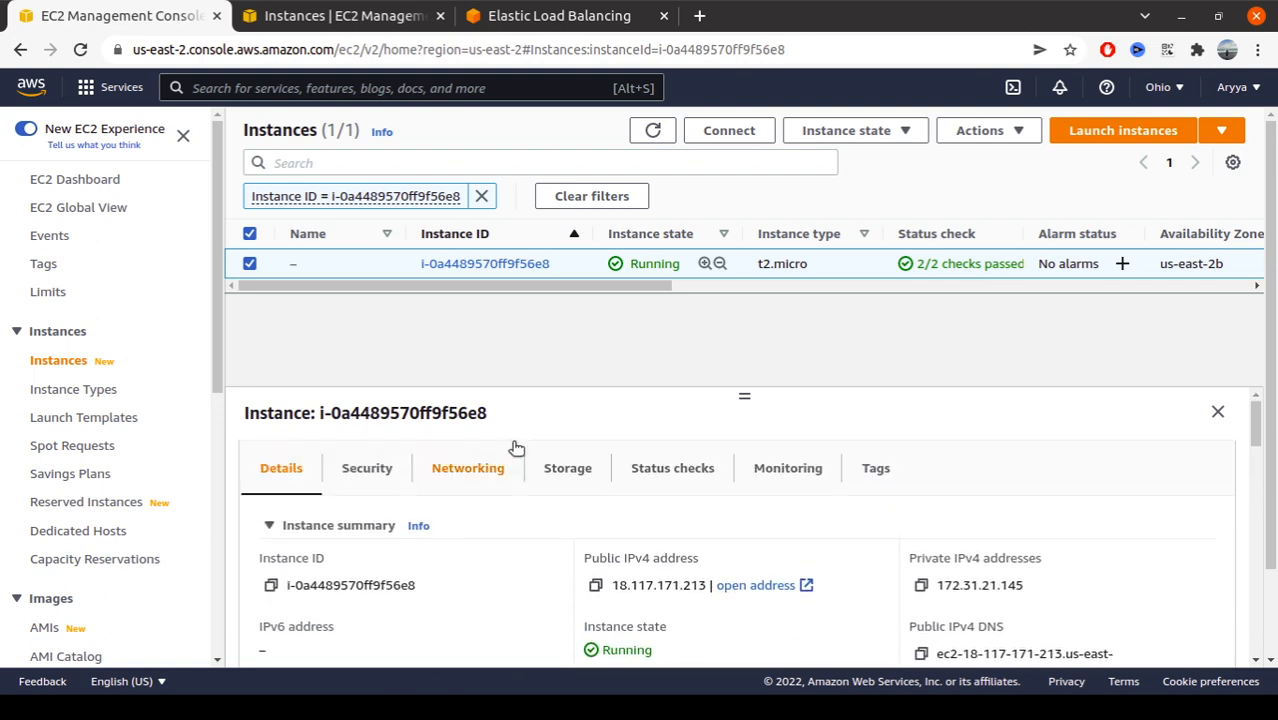
Examine the instance's security settings, checking the ports and sources in its inbound and outbound rules.
click(371, 482)
scroll(541, 500, down, 3)
scroll(541, 500, down, 3)
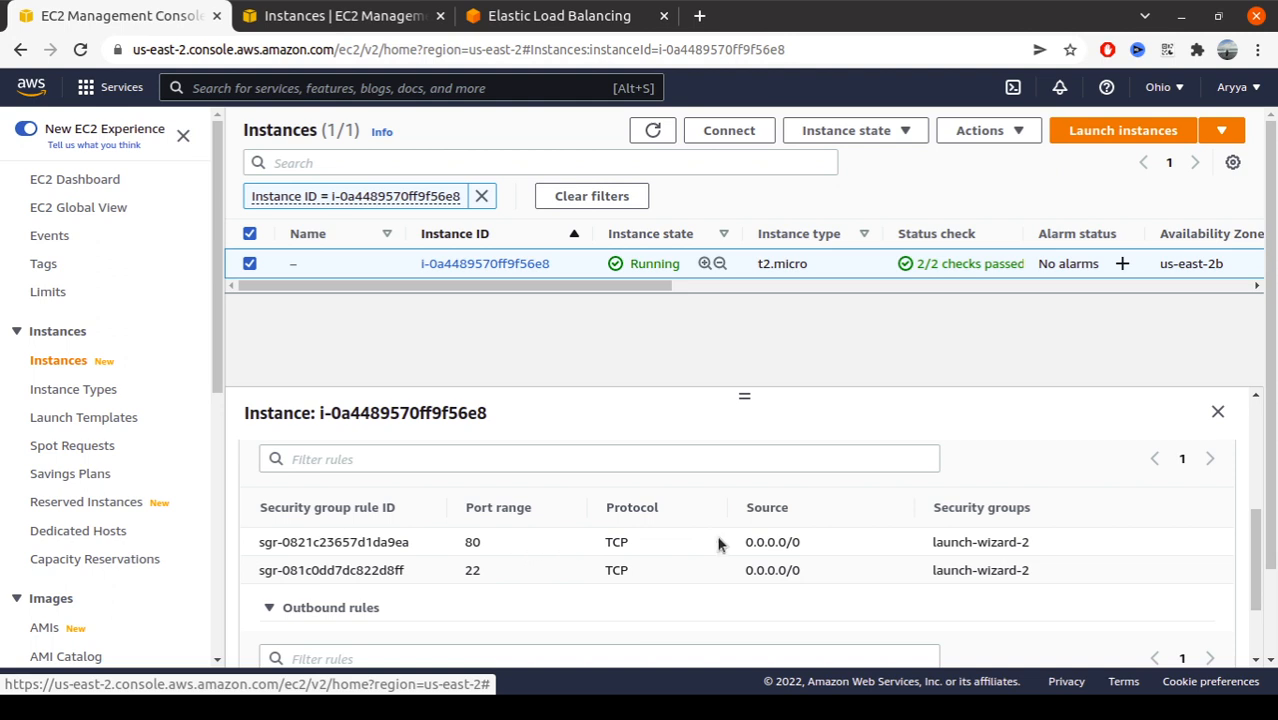
scroll(779, 556, down, 2)
scroll(777, 552, down, 1)
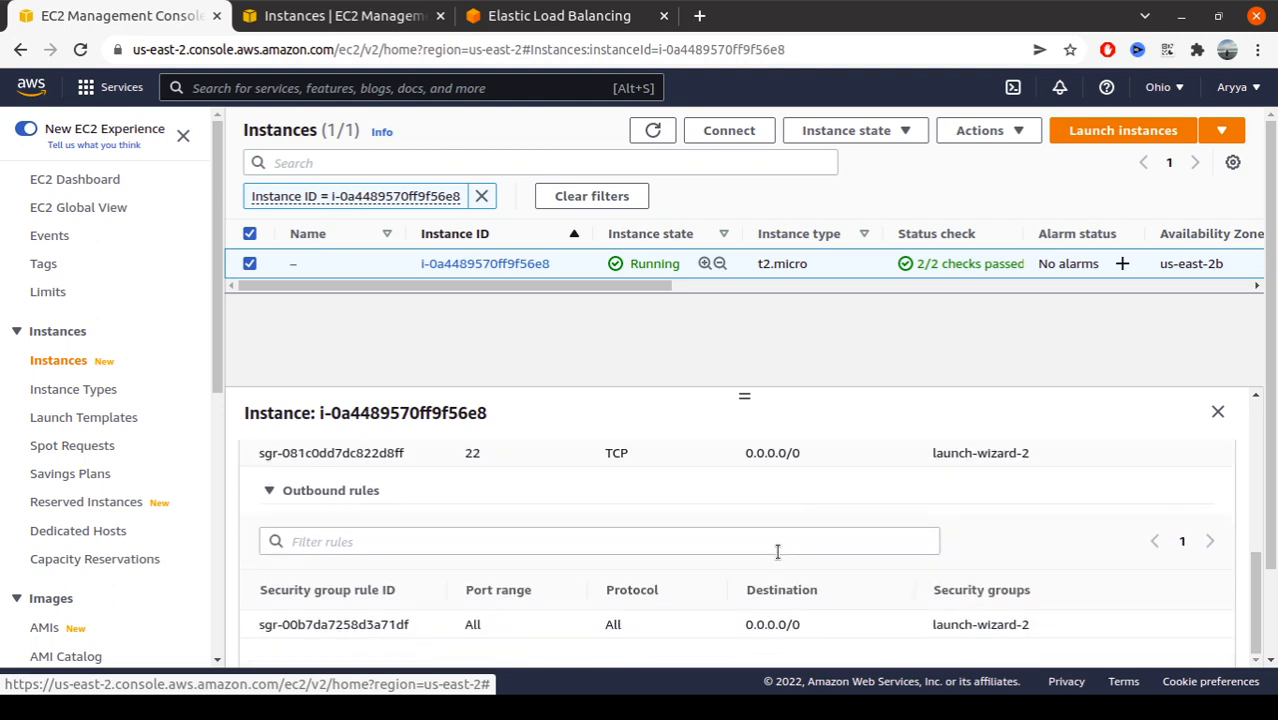
scroll(777, 551, up, 2)
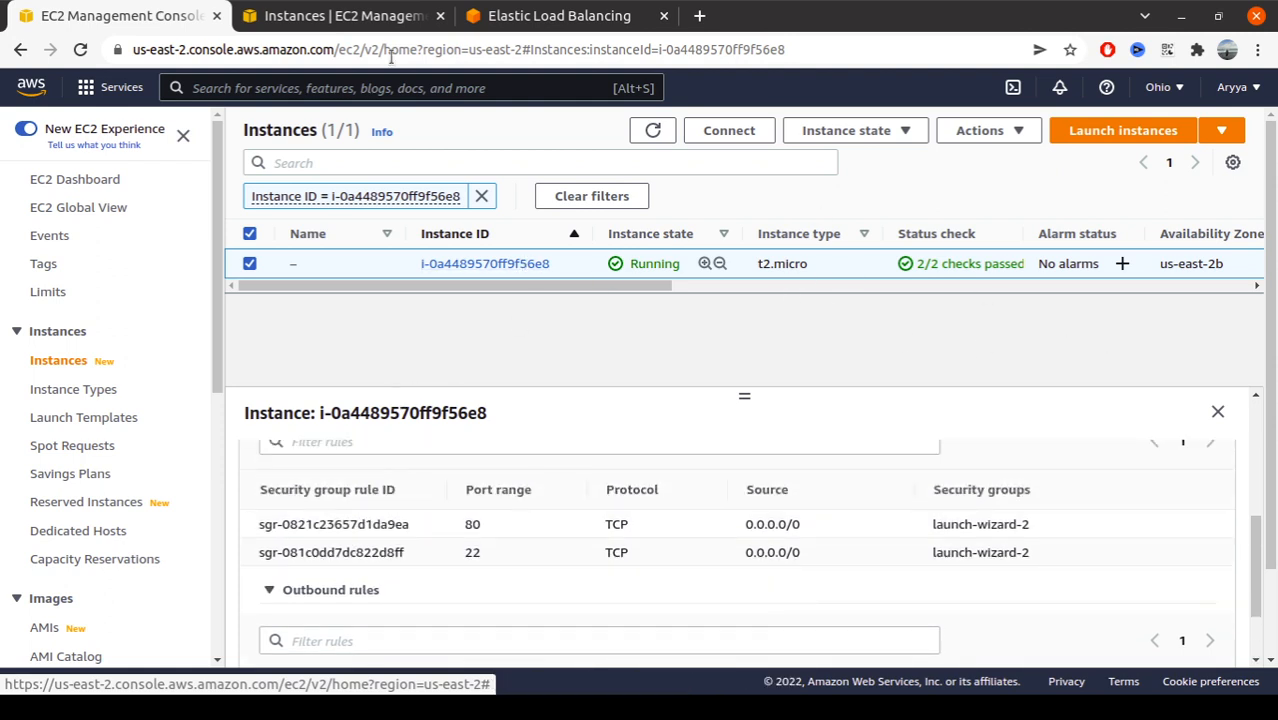
Go back to the internal-webserver target group and refresh the health status of both registered targets.
click(20, 50)
scroll(830, 309, down, 5)
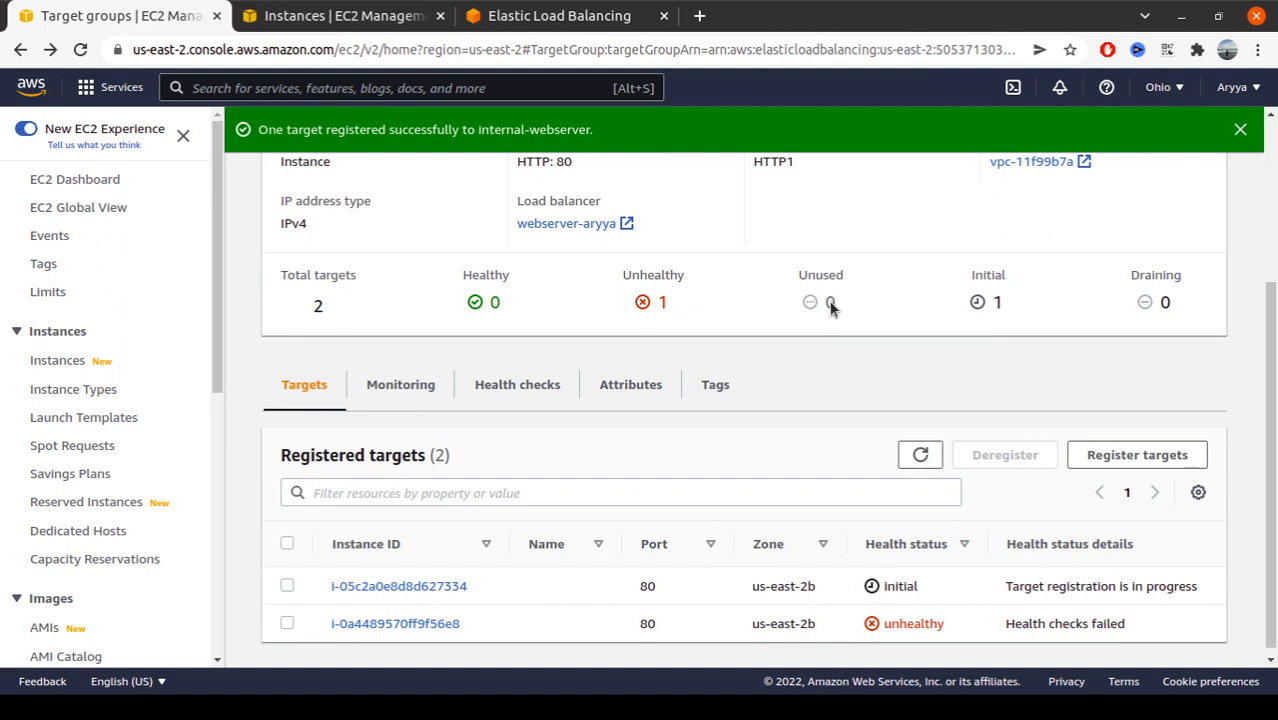
click(920, 446)
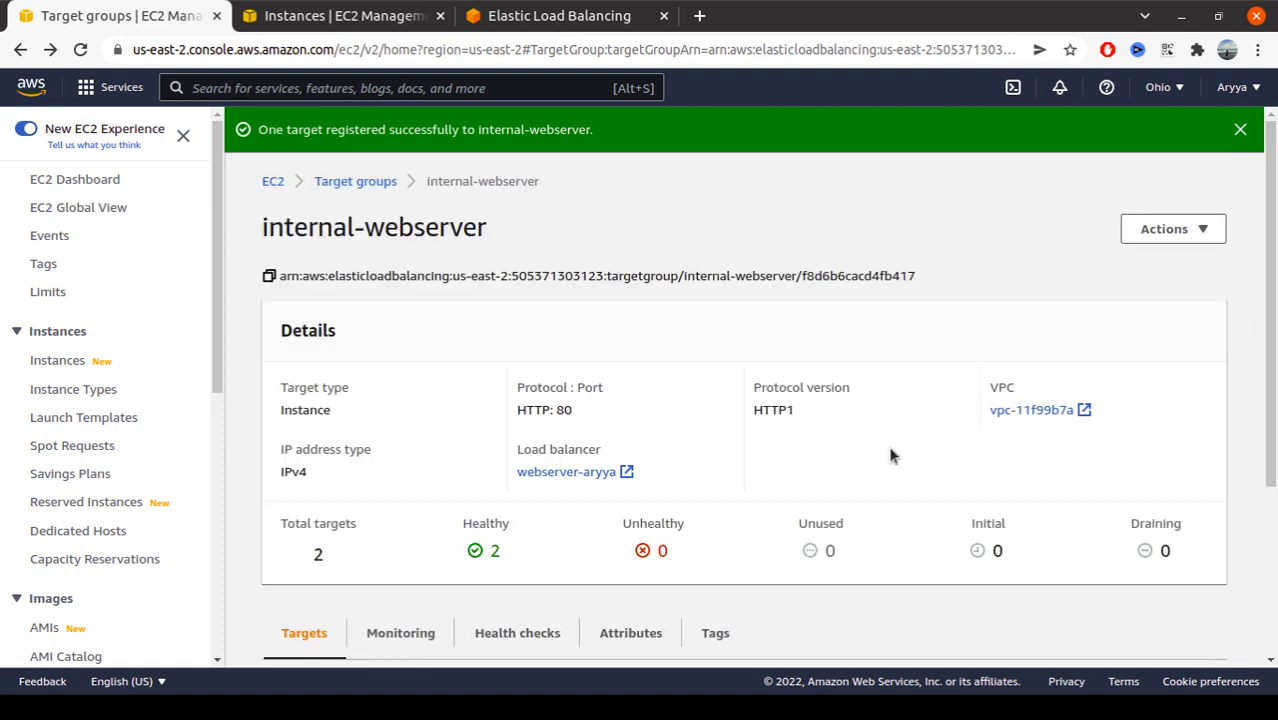
scroll(893, 456, down, 5)
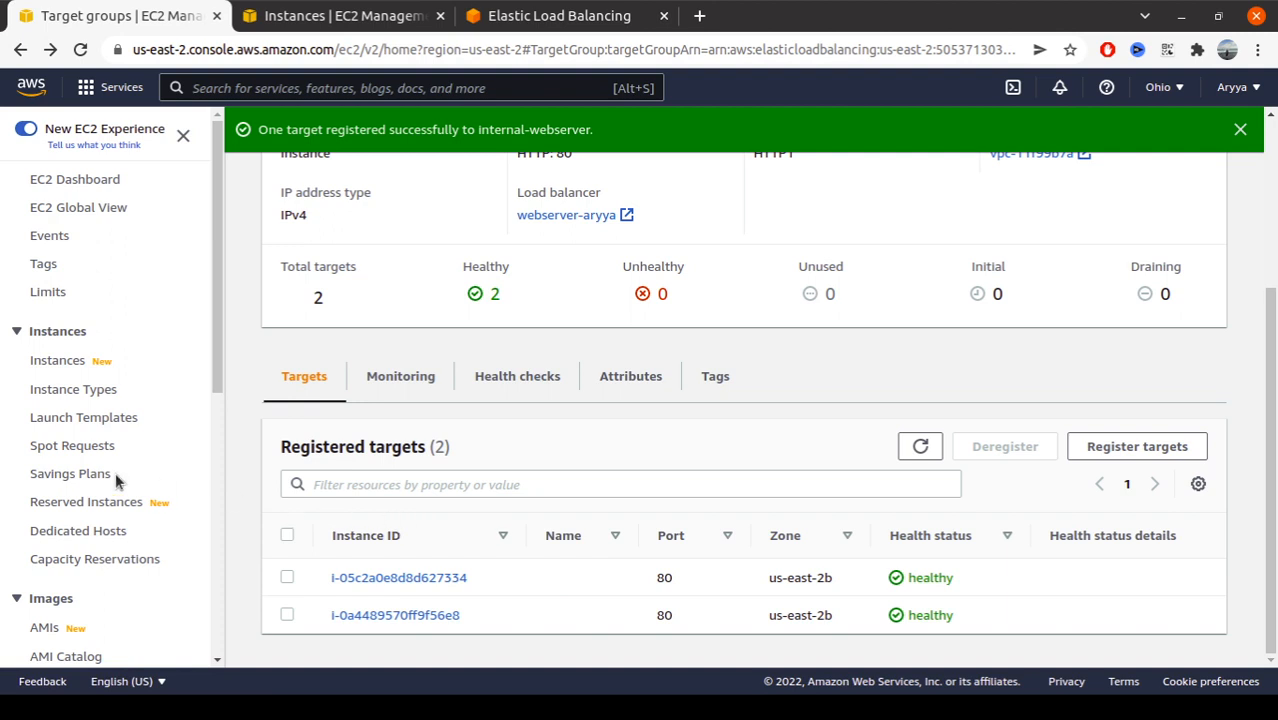
Open the Load Balancers page to show the web server load balancer's basic configuration.
scroll(106, 460, down, 4)
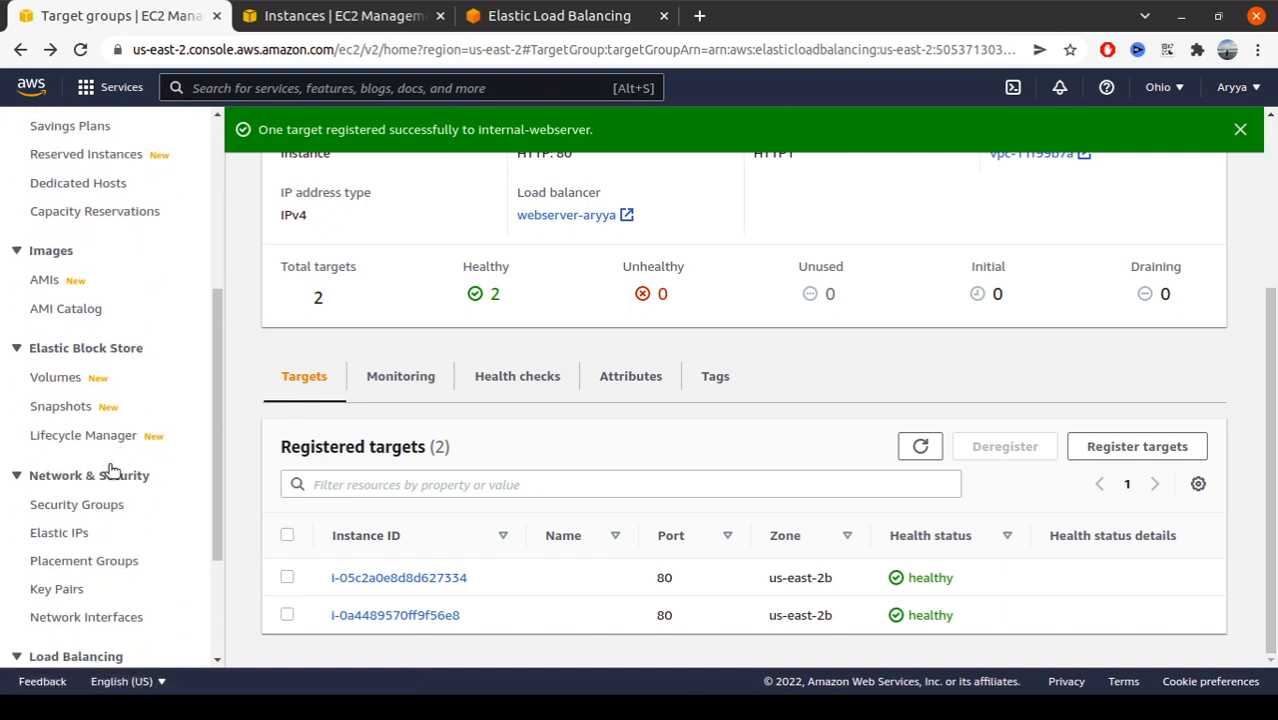
scroll(100, 520, down, 2)
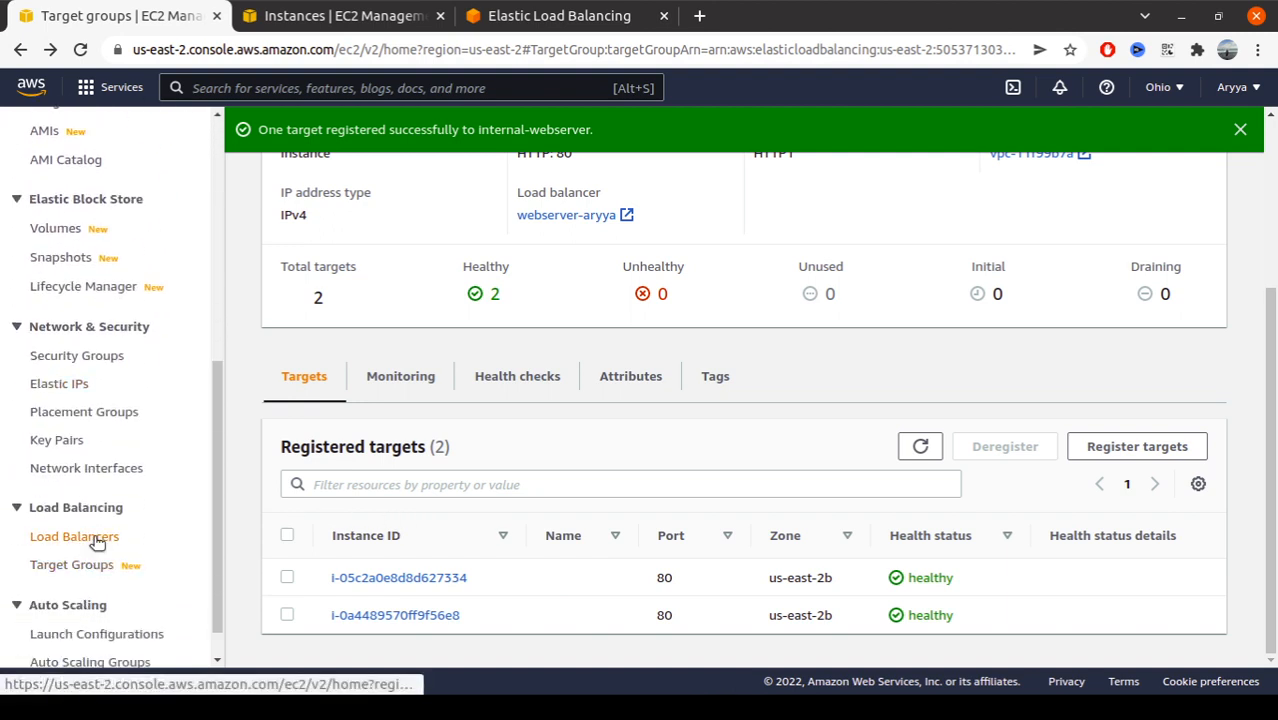
click(92, 537)
scroll(696, 448, up, 5)
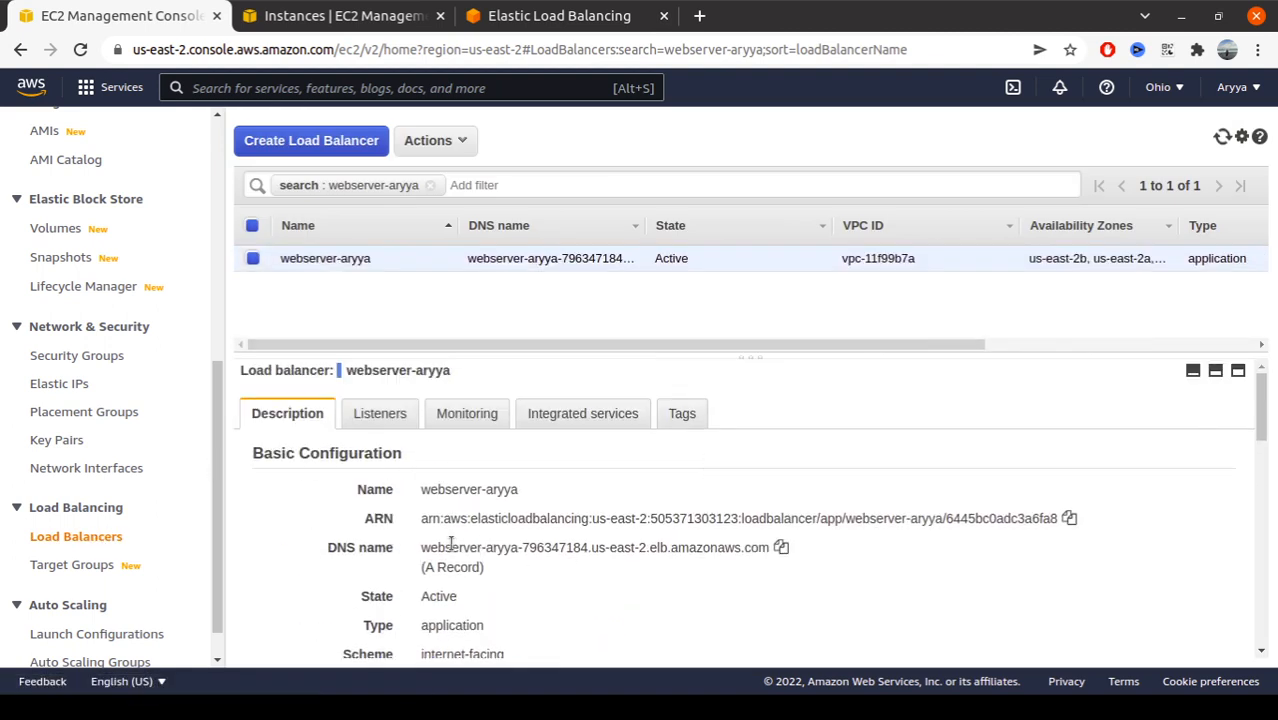
Copy the load balancer's DNS name and open it in a new browser tab.
triple_click(434, 550)
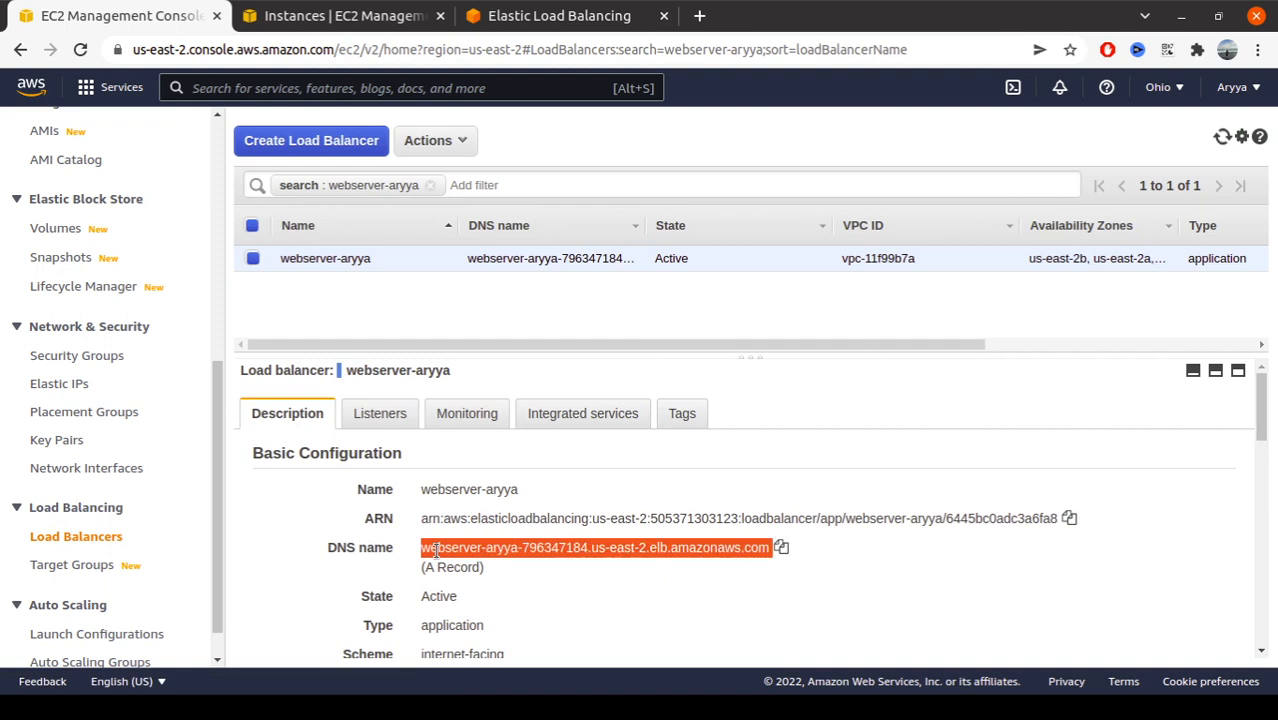
click(694, 515)
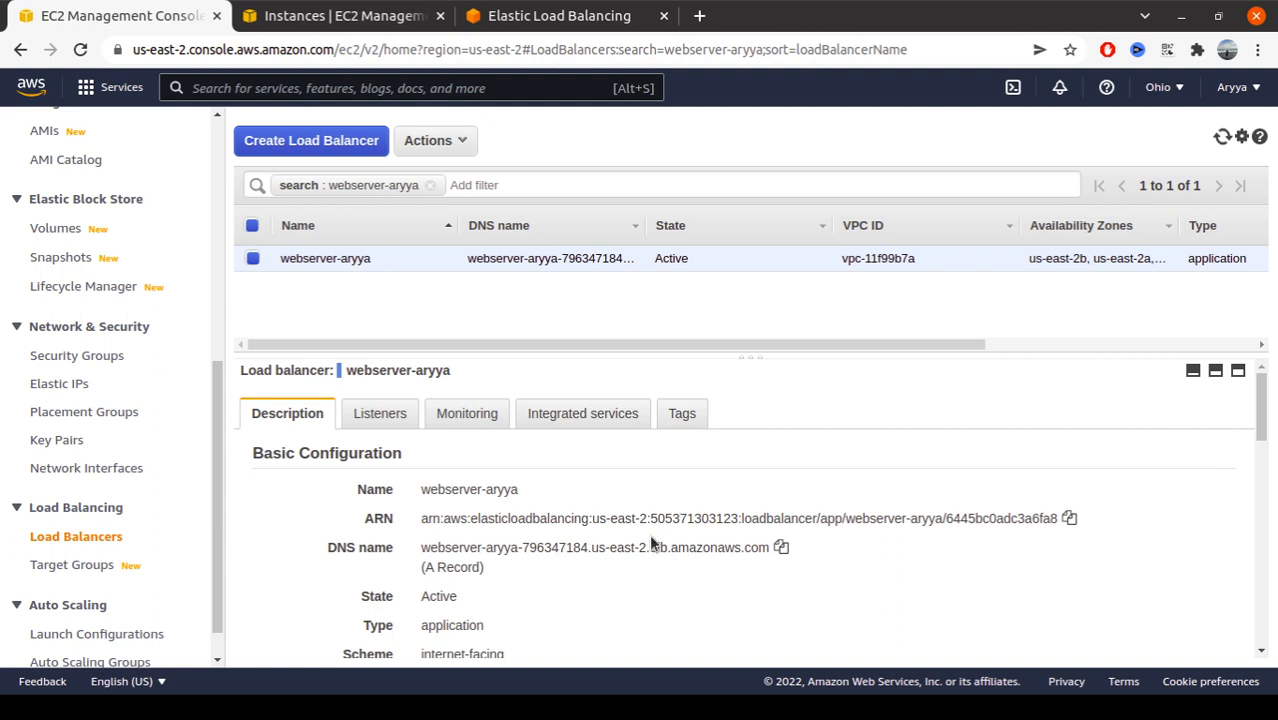
triple_click(565, 547)
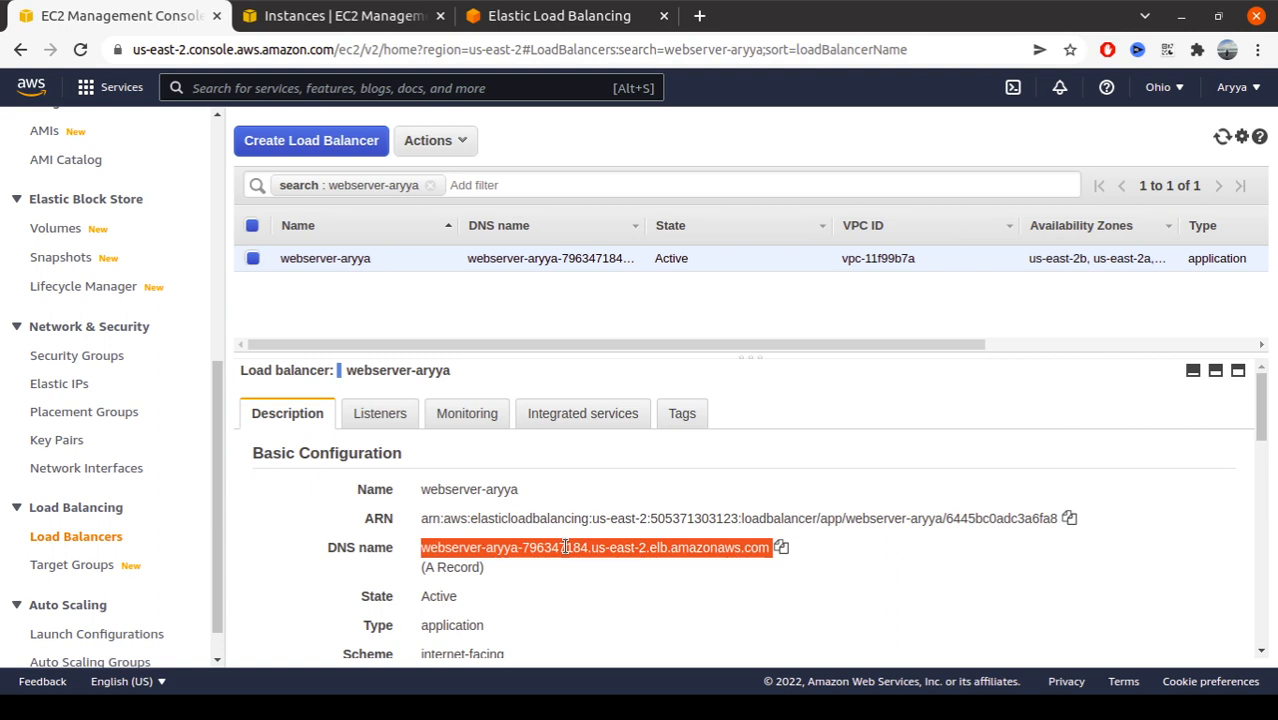
key(ctrl+c)
key(ctrl+t)
key(ctrl+v)
key(Return)
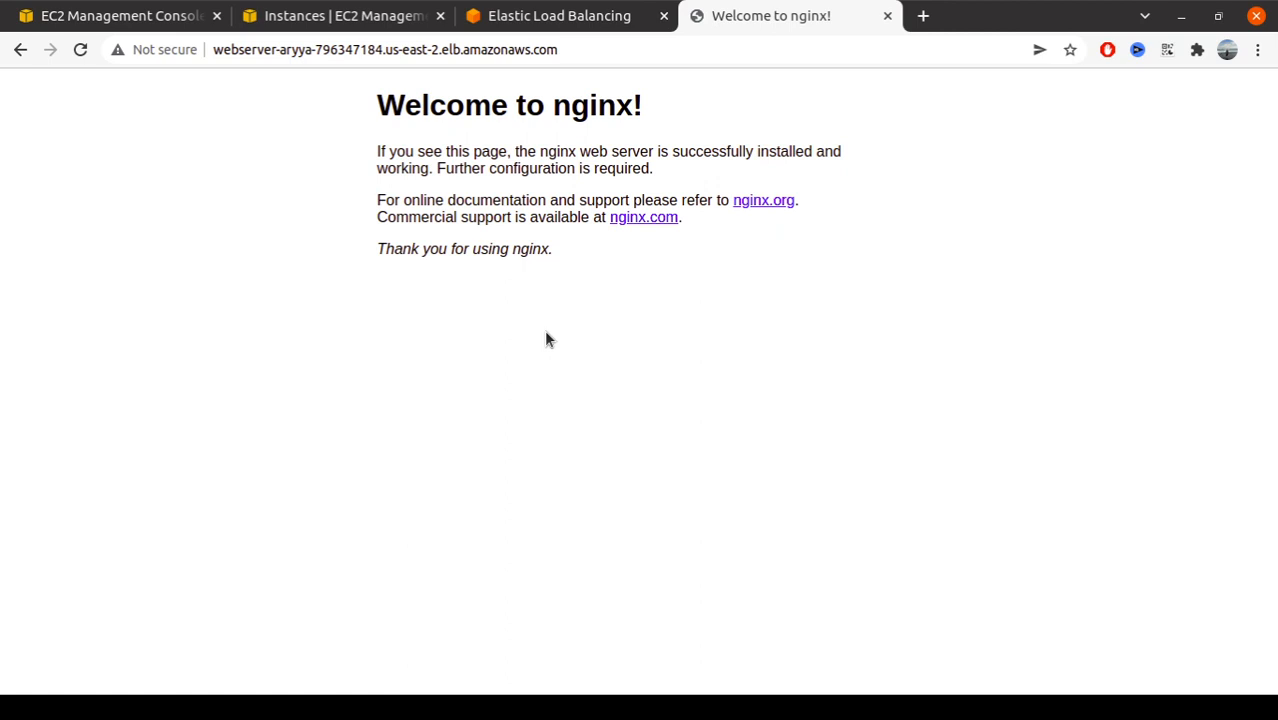
Reload the load balancer's web page and highlight "Instance Kedua" in the nginx welcome heading.
key(ctrl+r)
click(13, 174)
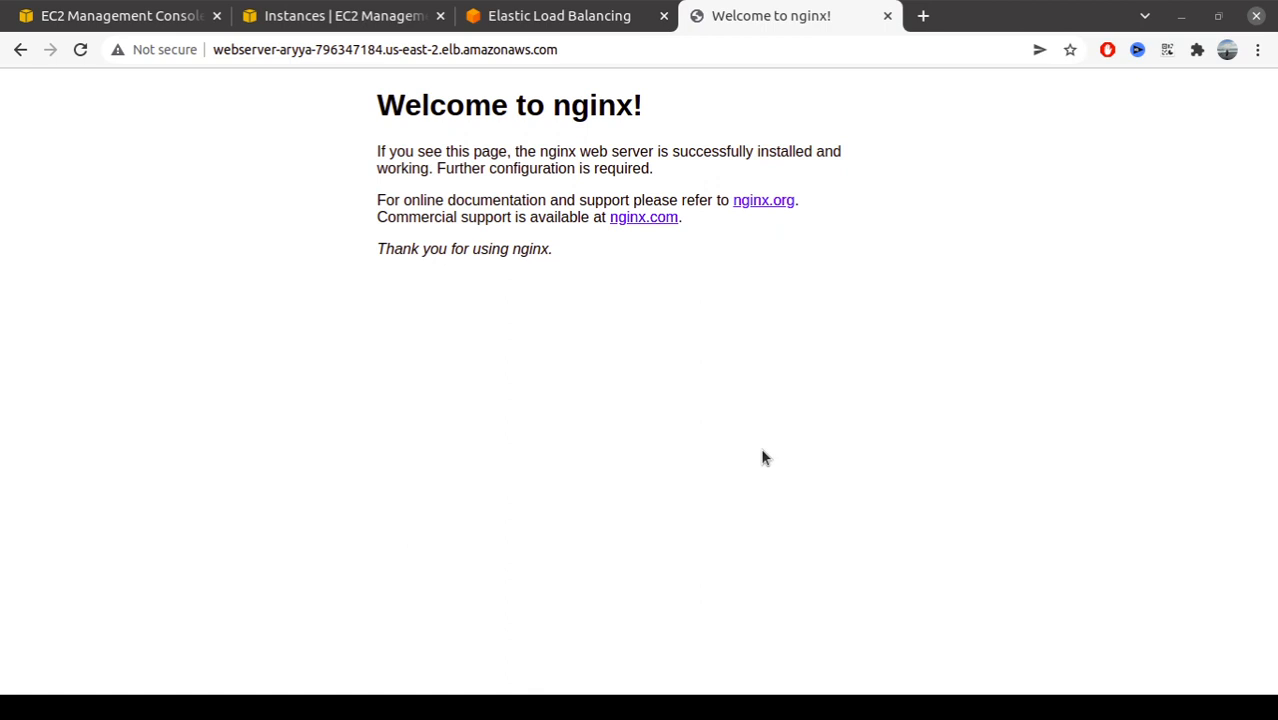
click(1197, 456)
key(F5)
key(F5)
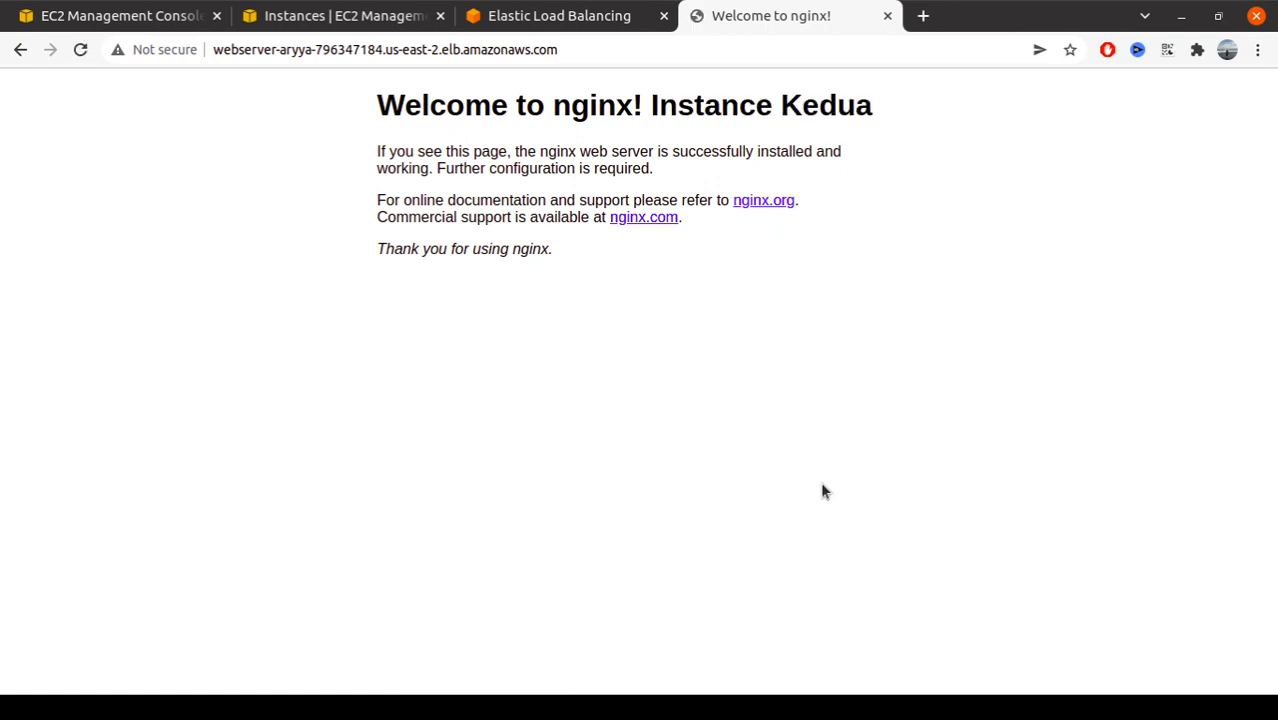
drag(643, 105, 944, 111)
click(944, 111)
Reload the page several more times to check how the load balancer distributes requests between the two instances.
key(F5)
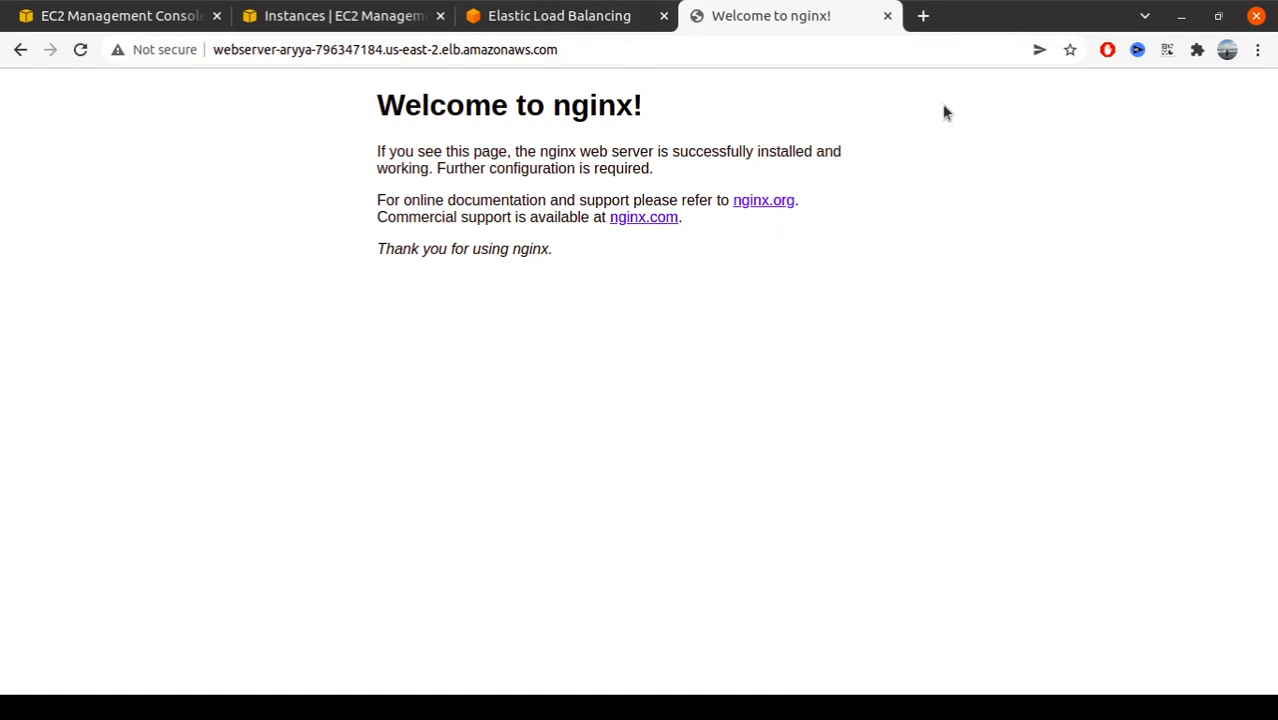
key(F5)
key(F5)
key(F5)
key(F5)
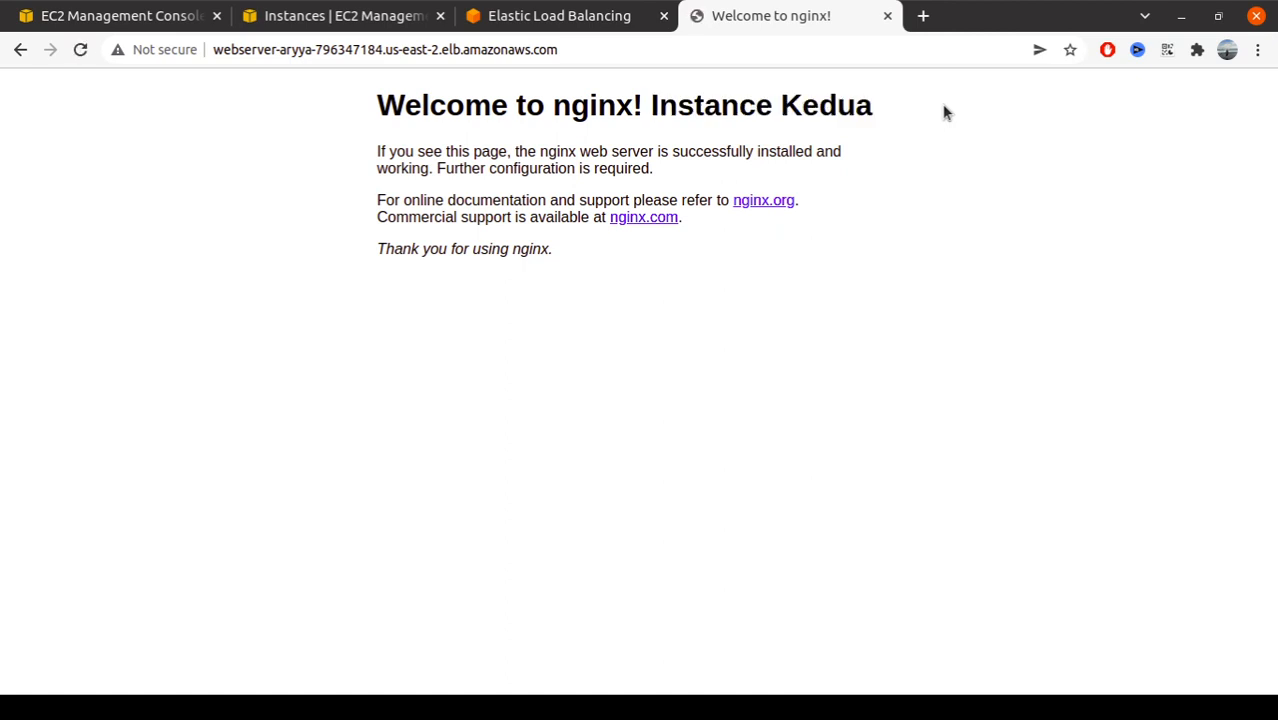